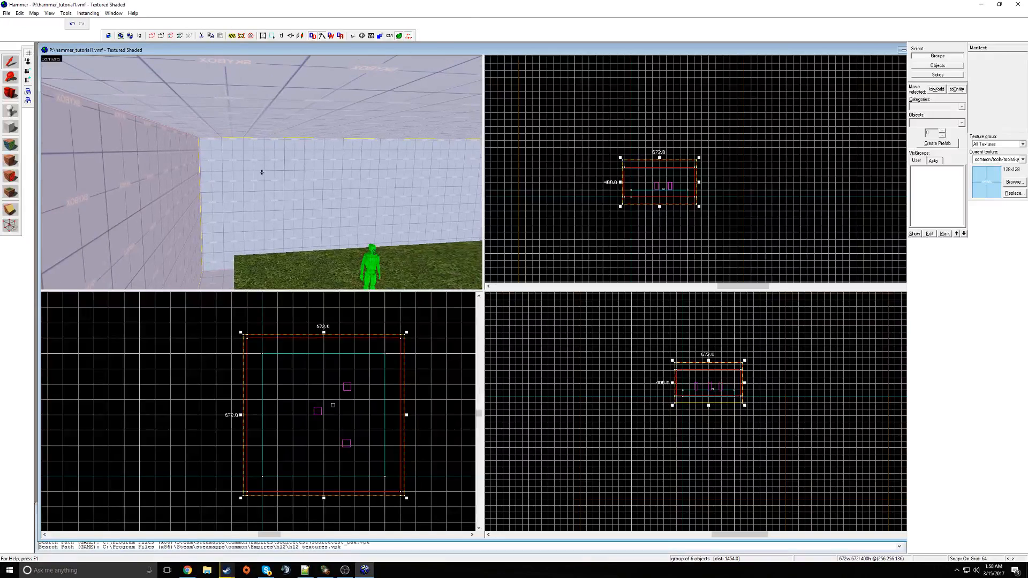
Delete the selected group of skybox brushes enclosing the grass floor
key(a)
key(z)
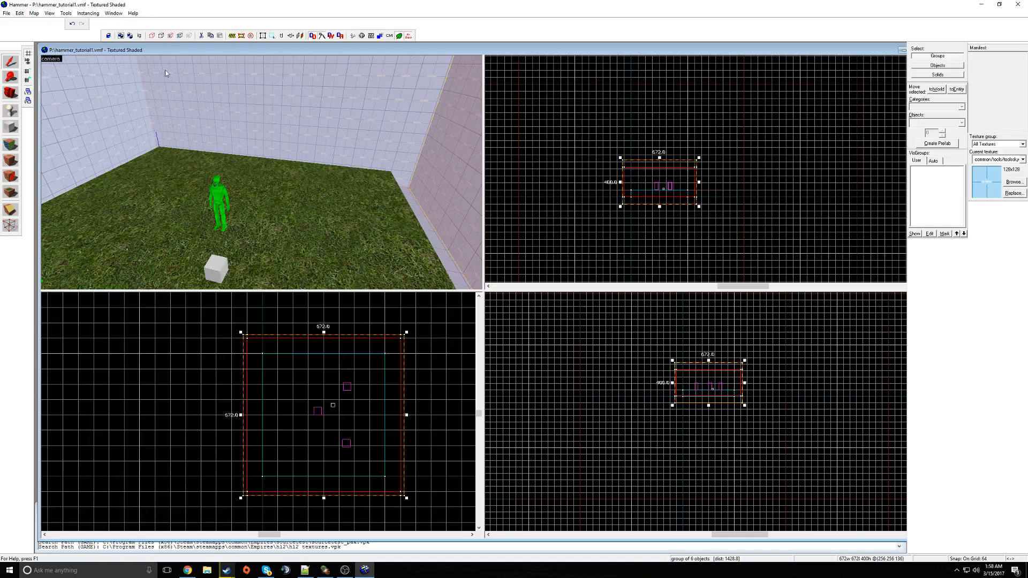
key(z)
key(z)
scroll(710, 386, up, 3)
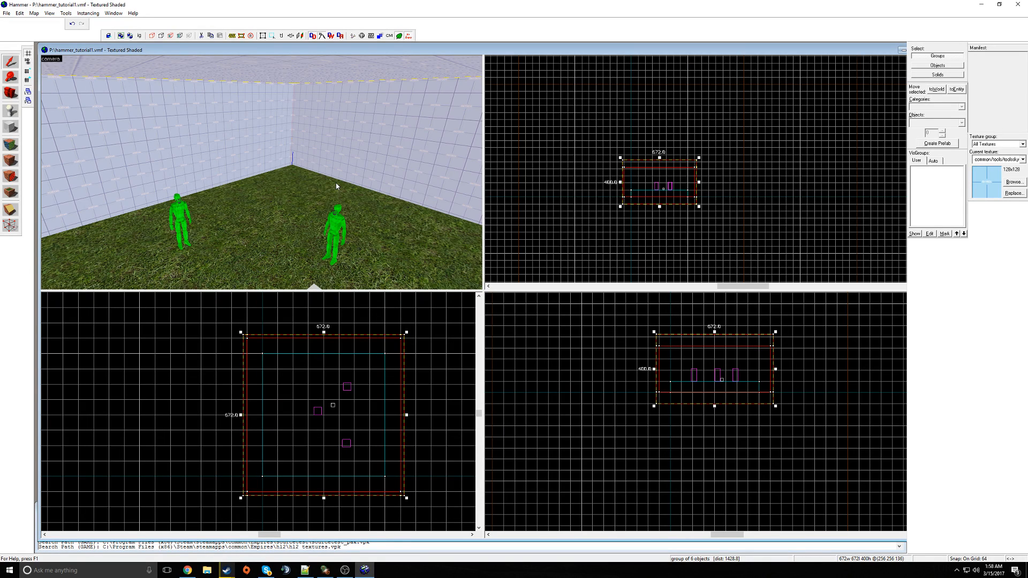
key(Delete)
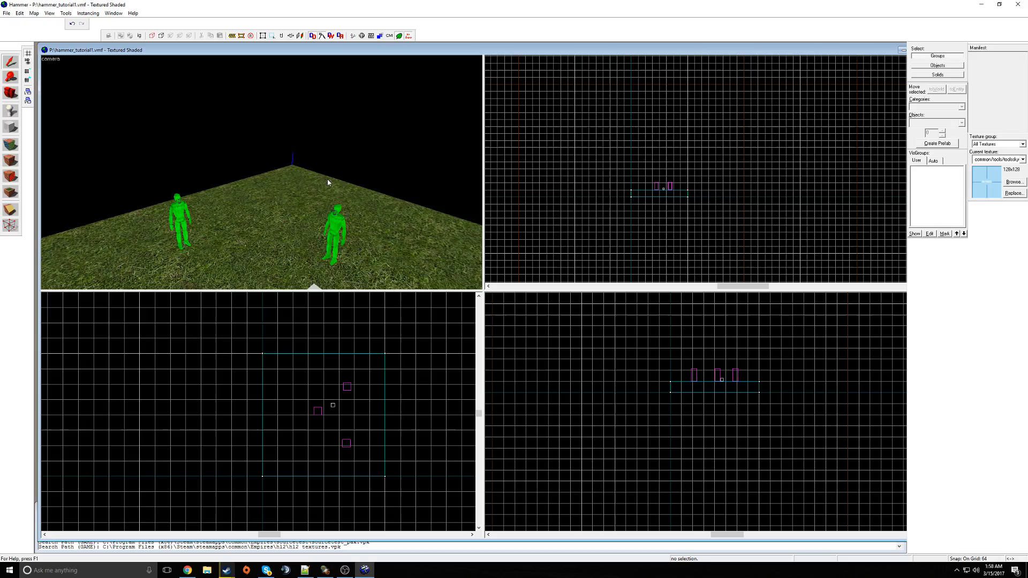
Select the grass floor block and stretch it by its corner to 4352 by 4864 units
key(z)
key(a)
key(s)
key(a)
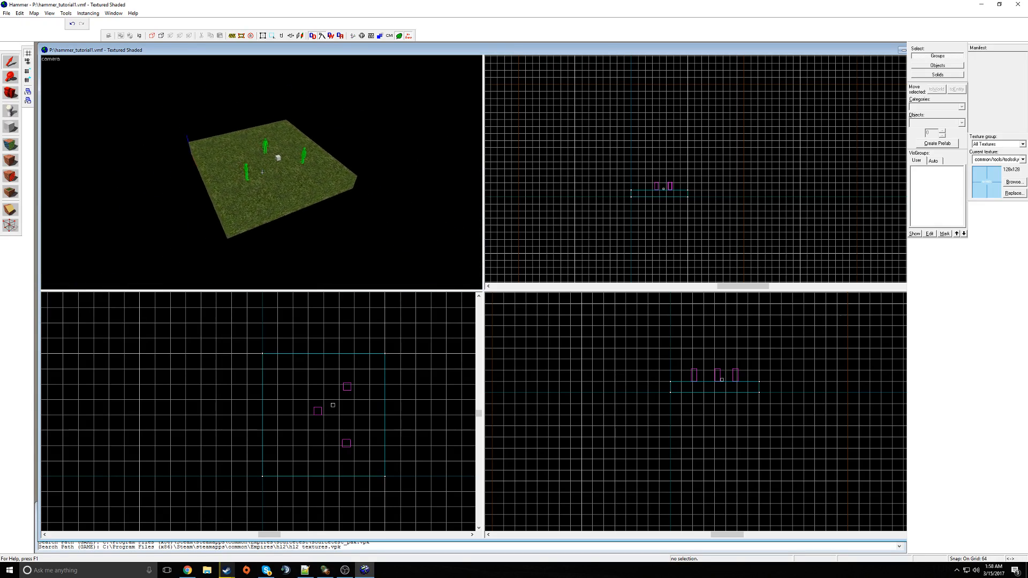
key(w)
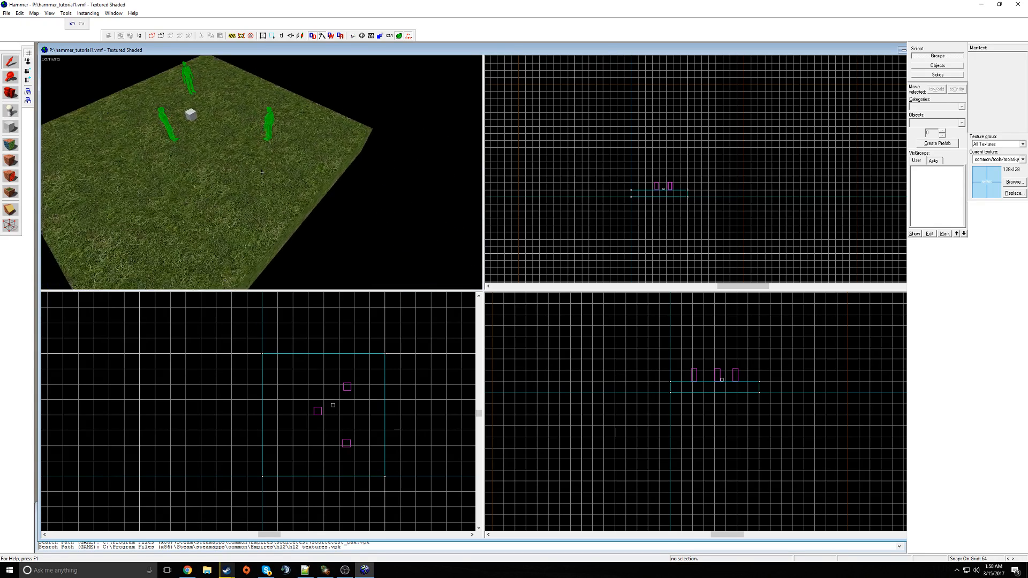
key(z)
scroll(316, 338, down, 5)
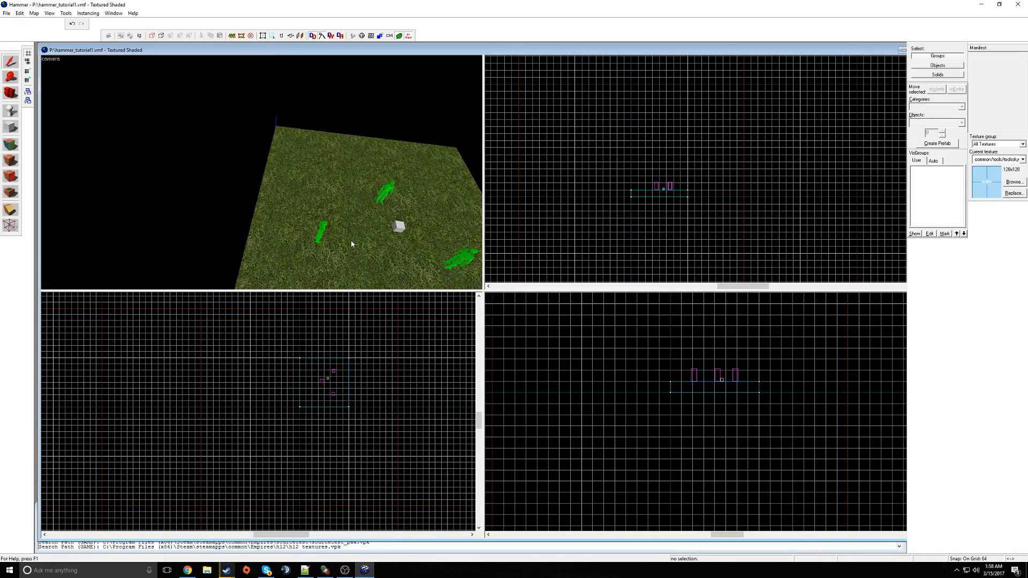
click(351, 400)
scroll(353, 400, down, 4)
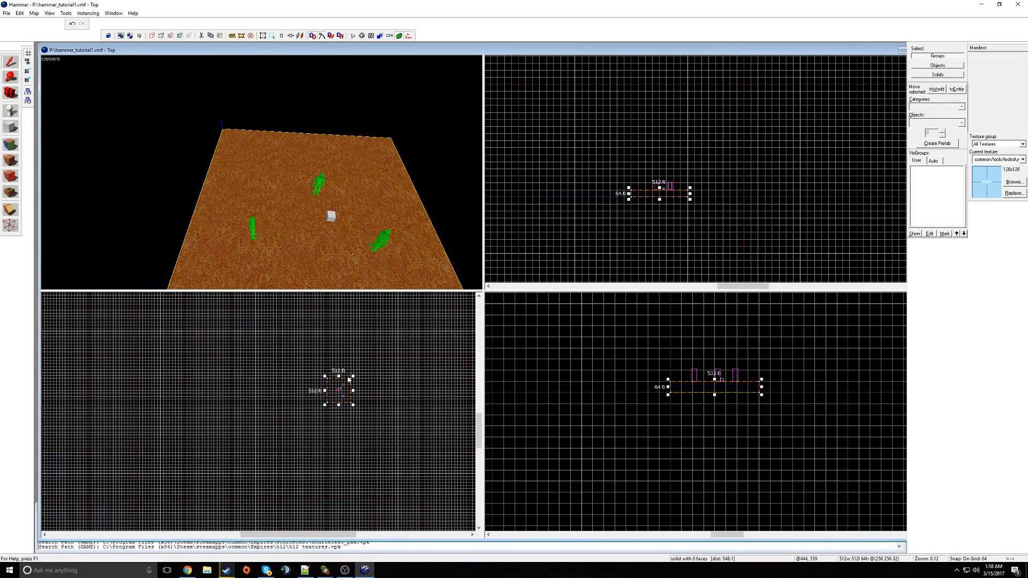
mouse_move(353, 377)
mouse_down()
mouse_move(400, 346)
mouse_move(409, 321)
mouse_move(398, 322)
mouse_up()
scroll(407, 322, down, 1)
scroll(383, 199, down, 3)
Examine the enlarged floor block around the player models and across its full extent
key(z)
key(w)
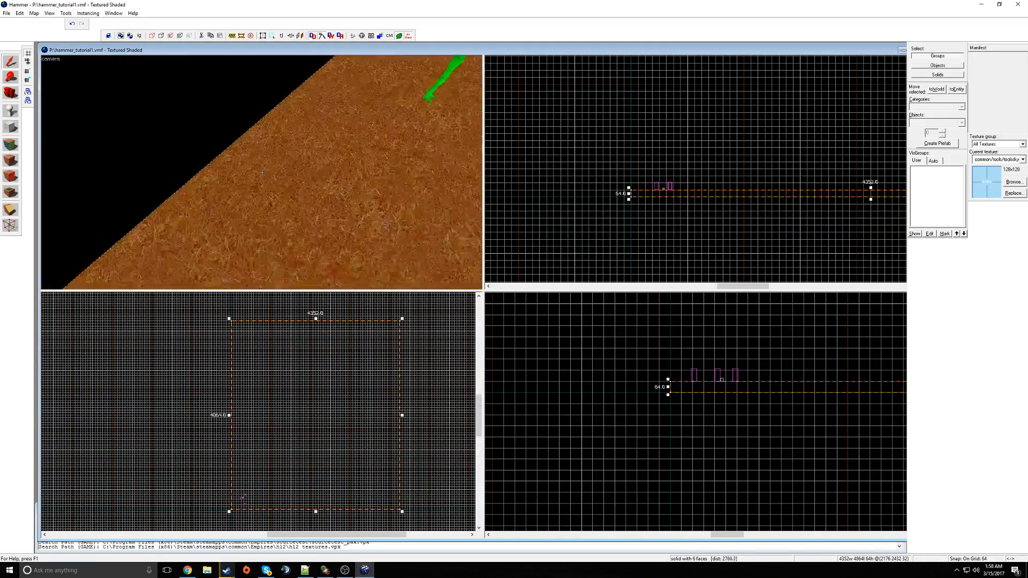
key(s)
key(d)
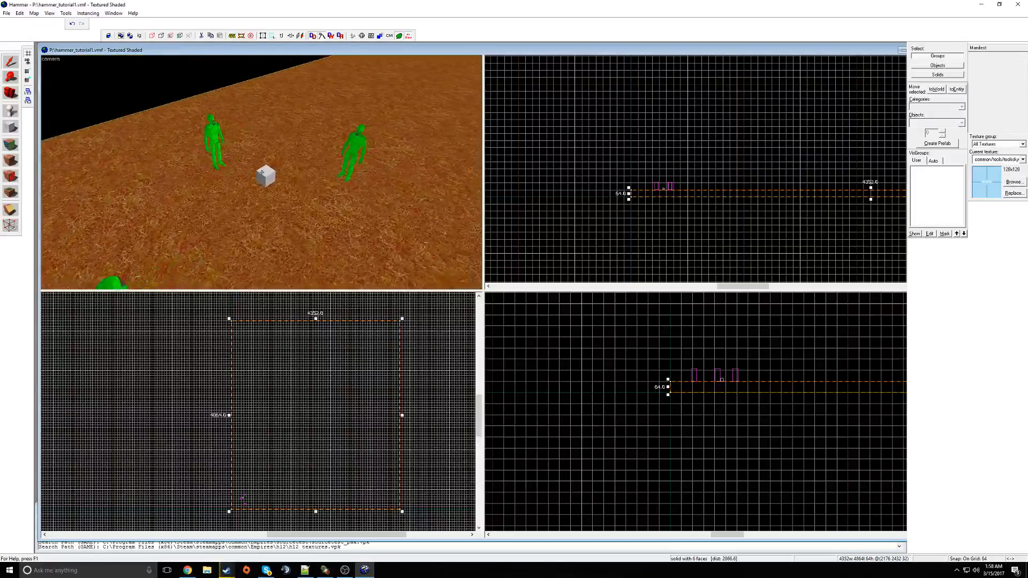
key(z)
scroll(316, 399, down, 7)
key(z)
key(s)
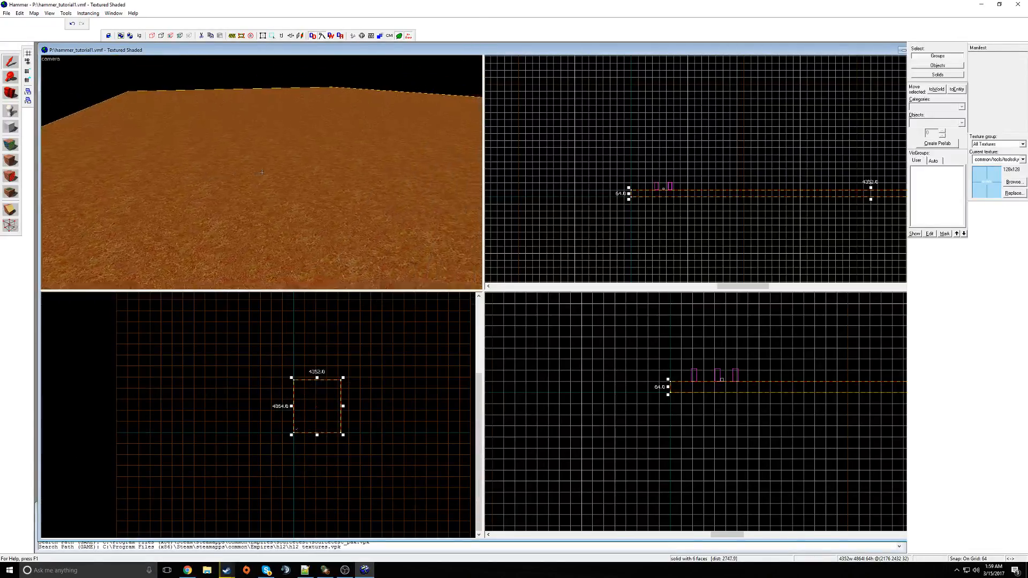
key(z)
scroll(321, 401, up, 4)
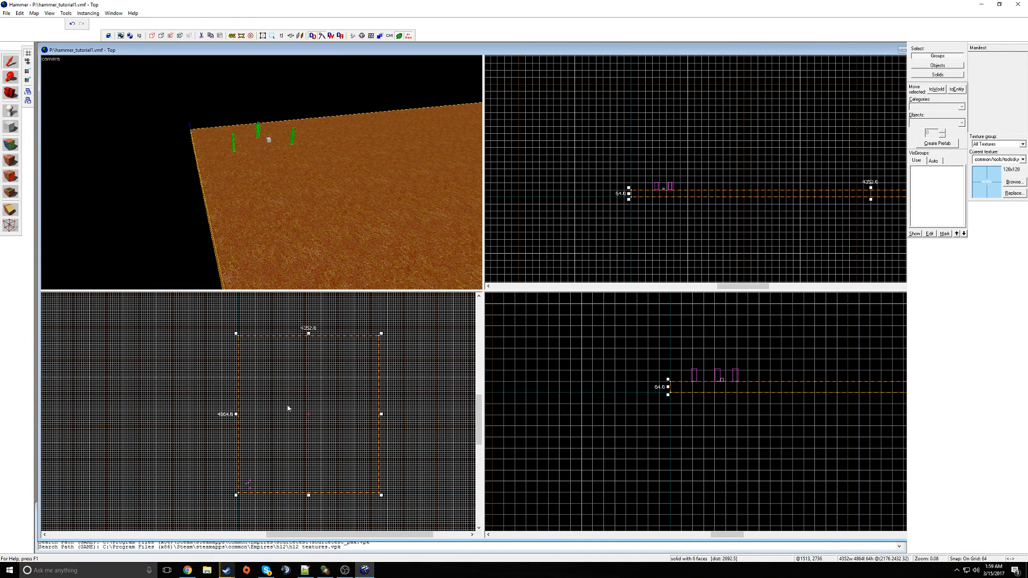
Undo the floor block's enlargement
key(ctrl+z)
scroll(257, 482, up, 6)
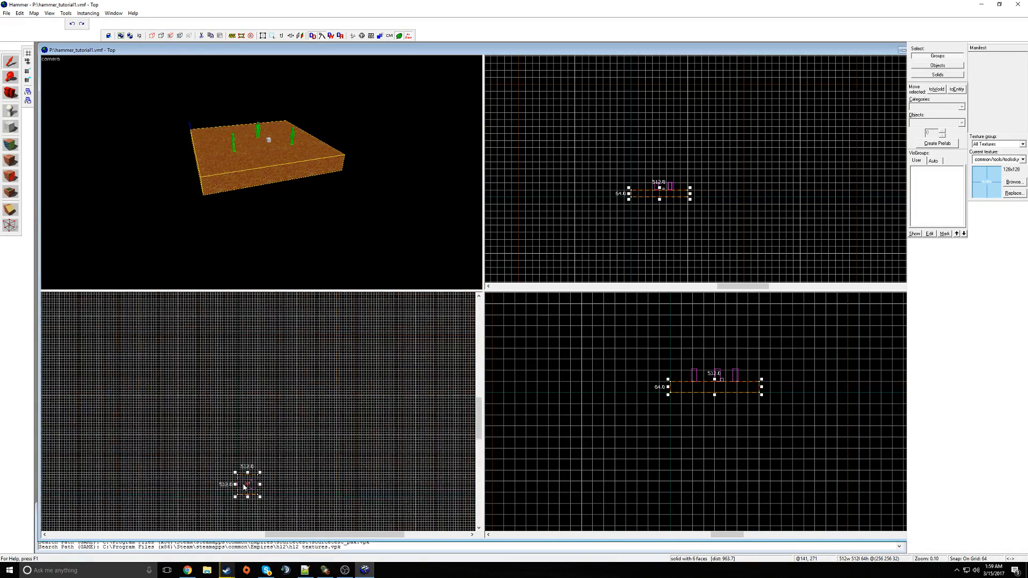
scroll(338, 487, down, 4)
scroll(338, 490, up, 5)
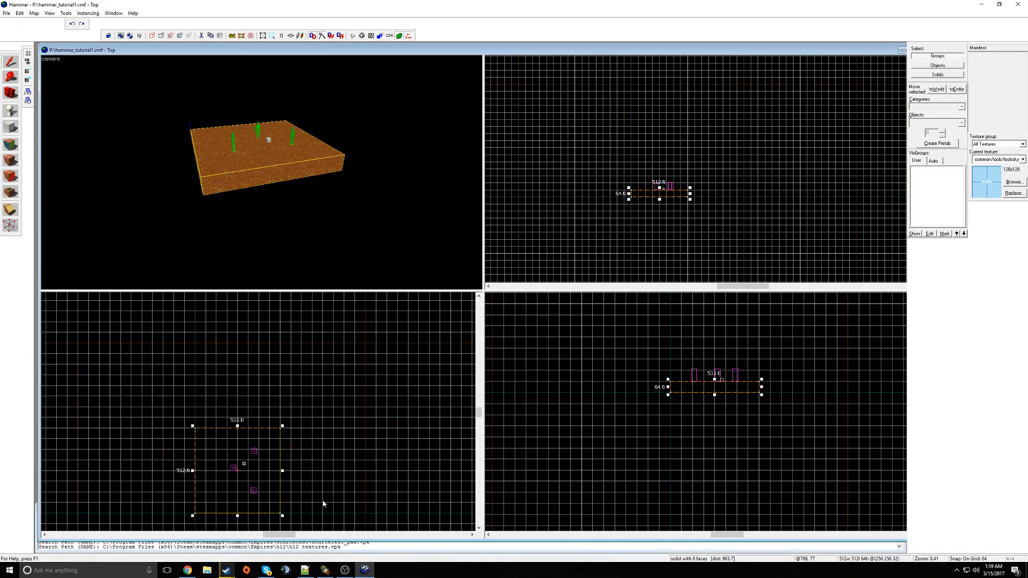
Duplicate the plain floor block 512 units along X, flush against the original
key(z)
key(w)
key(d)
key(z)
scroll(343, 456, down, 3)
scroll(409, 492, up, 5)
scroll(221, 460, down, 4)
scroll(95, 472, up, 5)
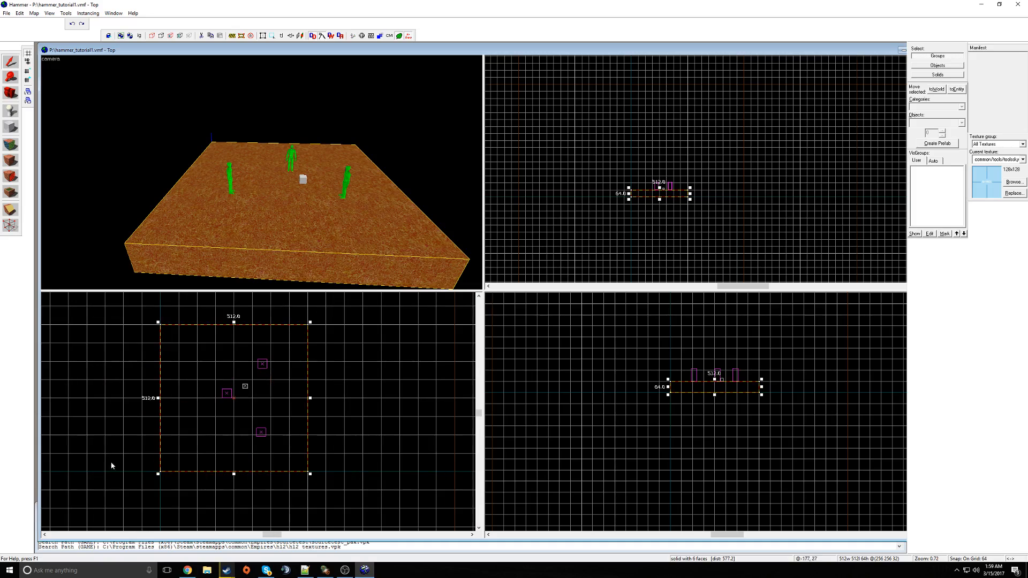
scroll(278, 409, down, 3)
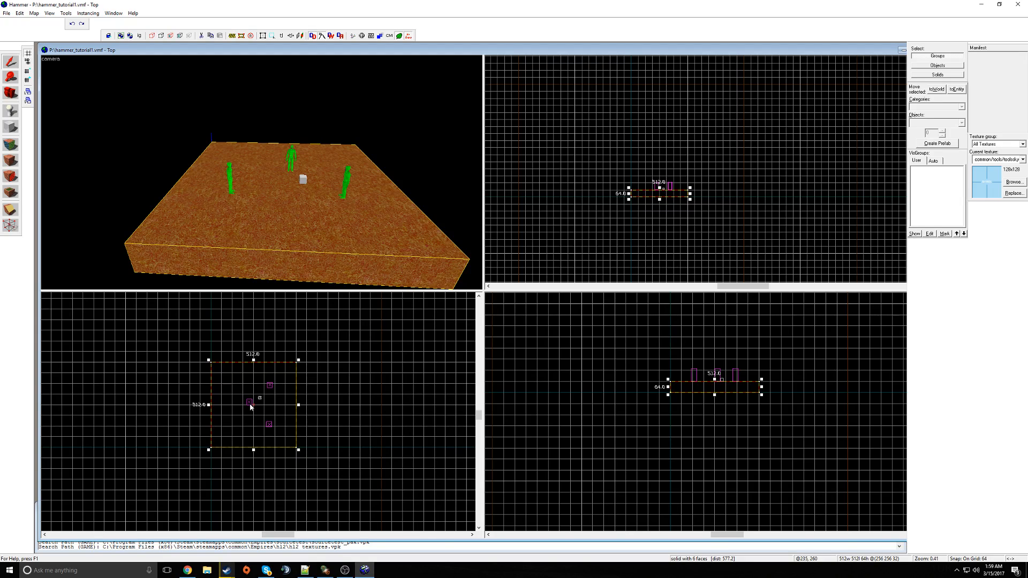
mouse_move(256, 410)
mouse_down()
mouse_move(348, 408)
mouse_move(277, 399)
mouse_move(252, 404)
mouse_move(345, 411)
mouse_up()
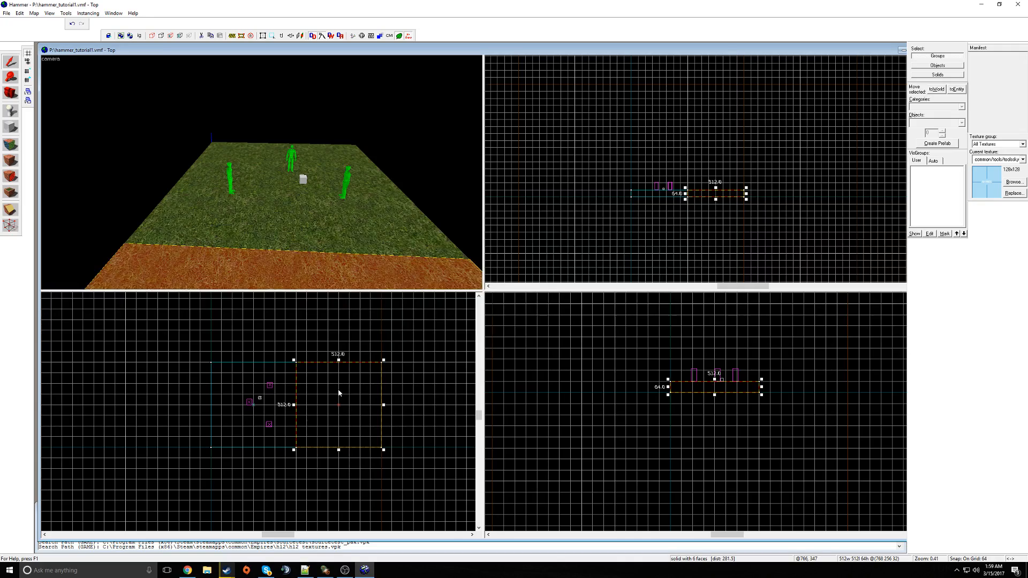
Delete the duplicated floor block, leaving only the original under the player models
key(z)
click(262, 172)
key(a)
click(262, 172)
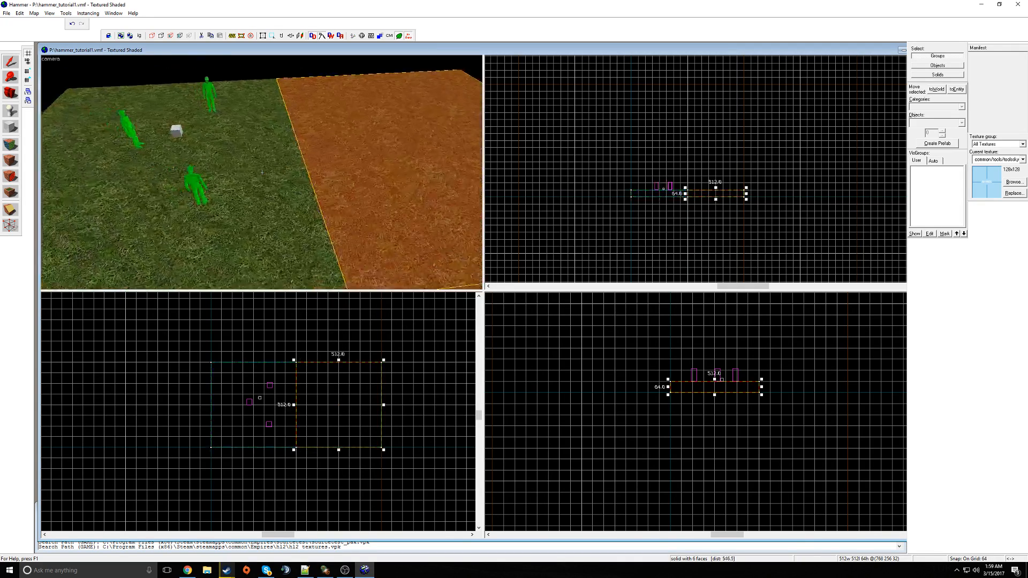
key(d)
key(Delete)
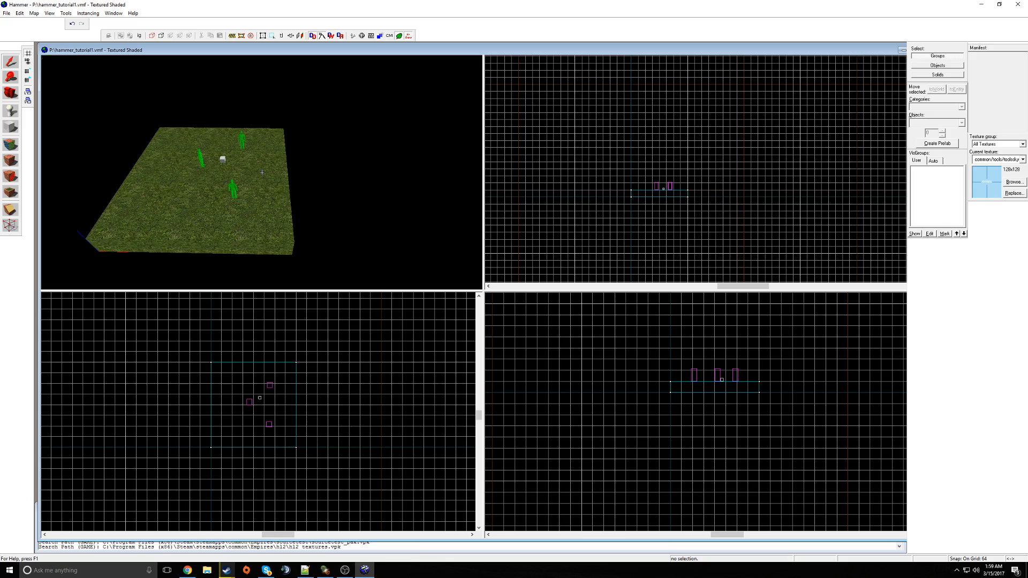
Select the original floor block and open its faces for editing with only the top face selected
double_click(262, 173)
click(641, 193)
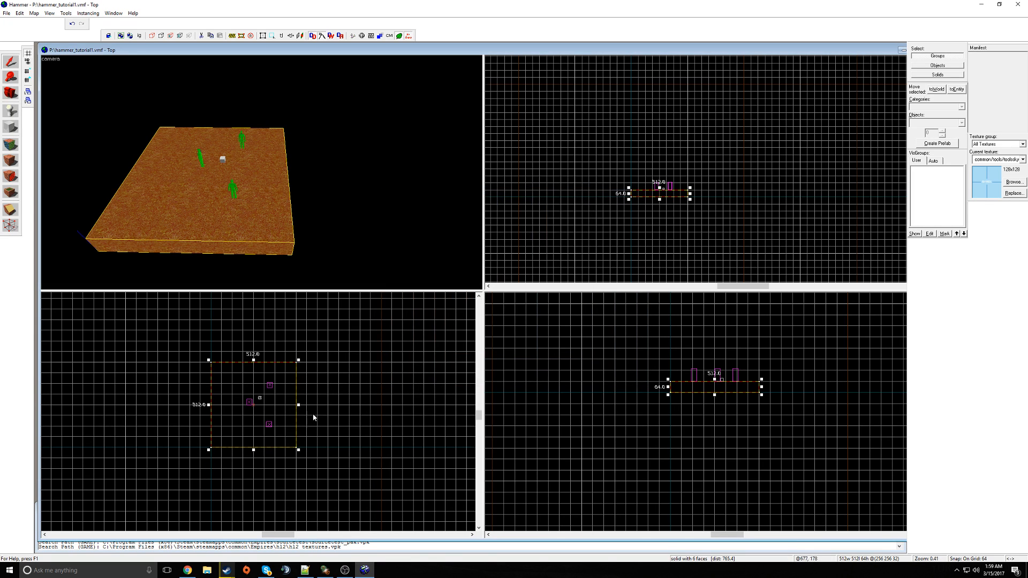
key(z)
key(d)
key(w)
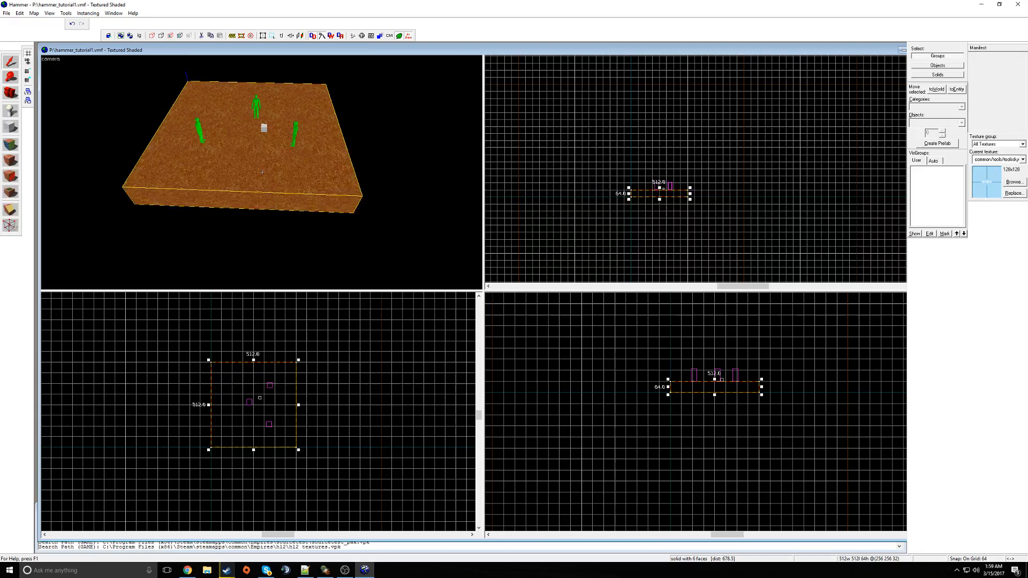
key(w)
key(z)
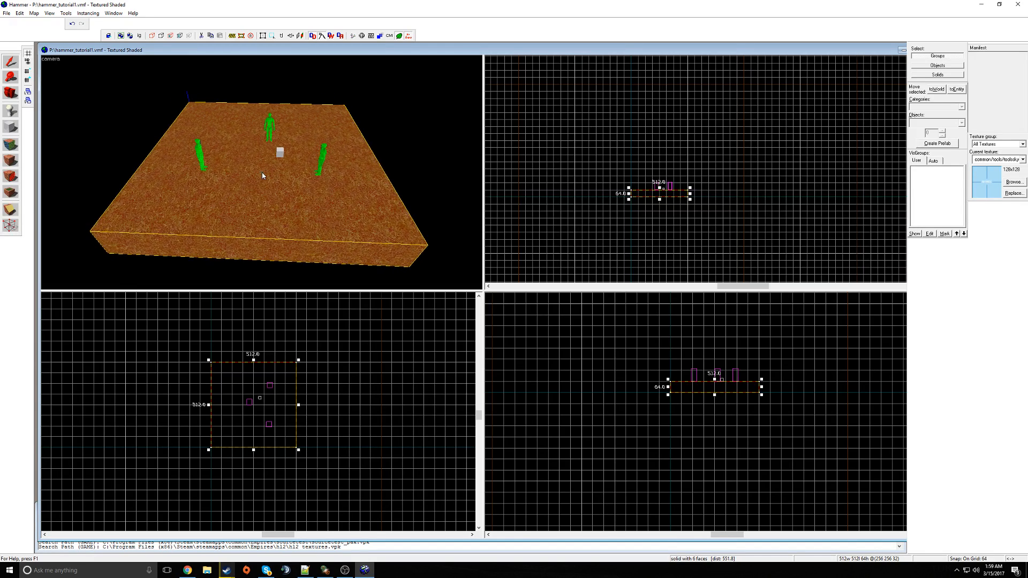
click(11, 161)
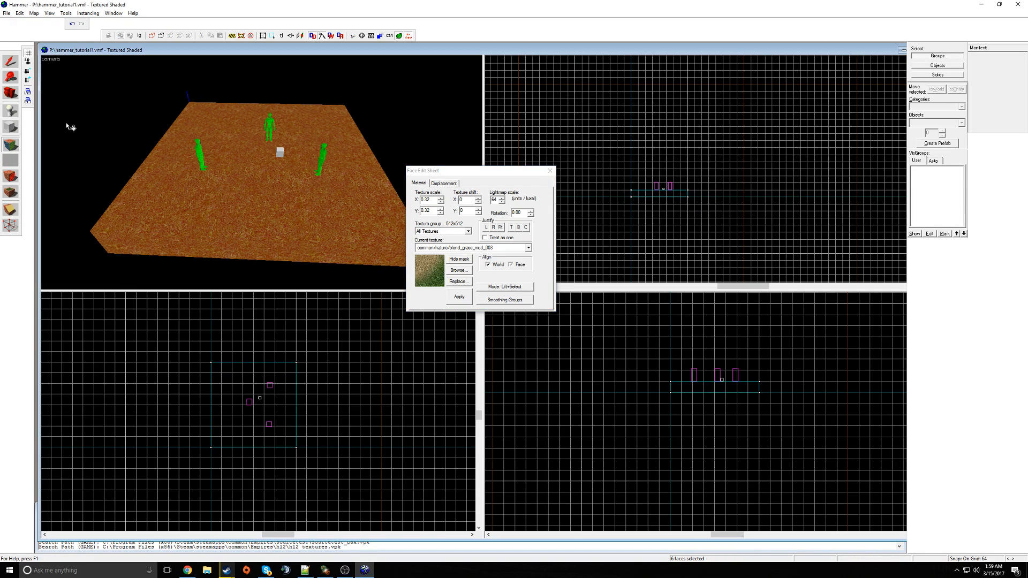
click(269, 186)
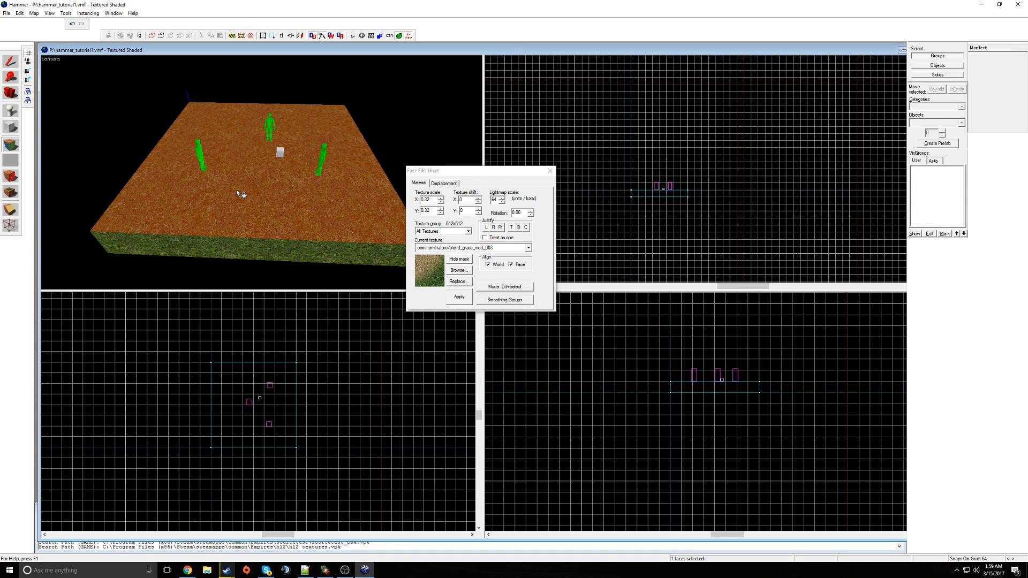
Create a displacement with power 2 on the floor block's top face and close the face editor
key(z)
key(d)
key(w)
key(d)
key(w)
key(w)
key(d)
key(d)
key(w)
key(z)
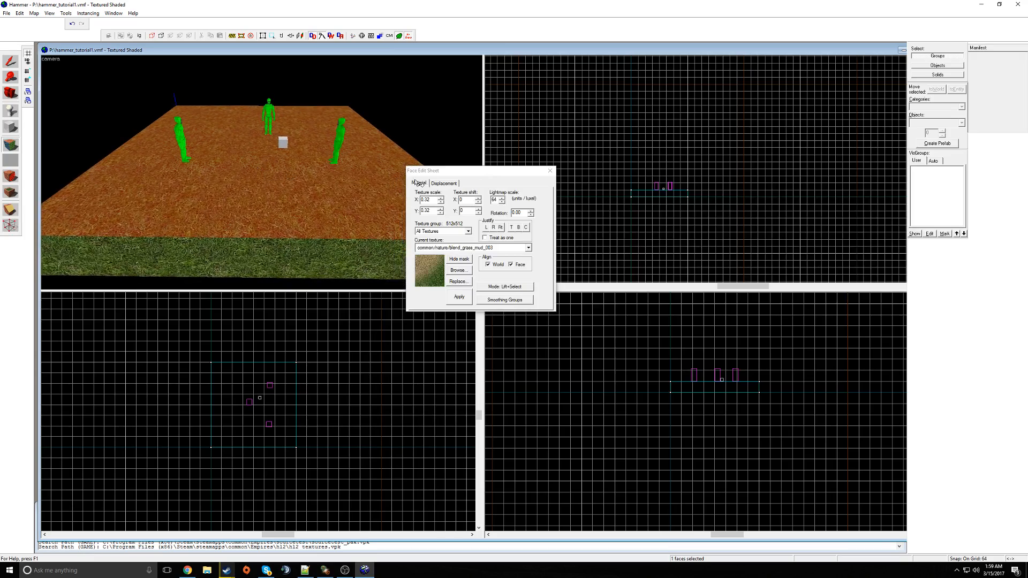
click(448, 184)
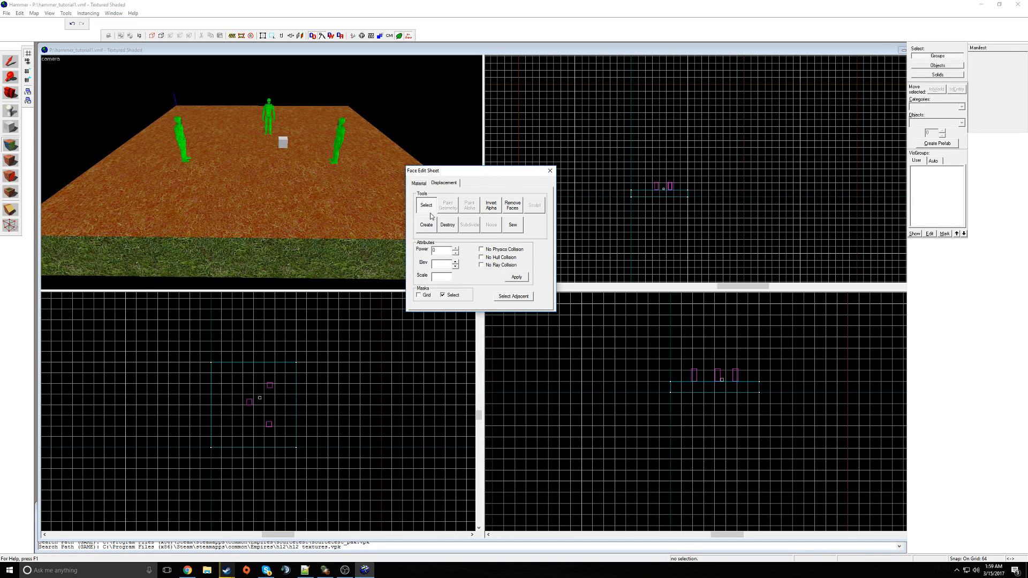
click(427, 225)
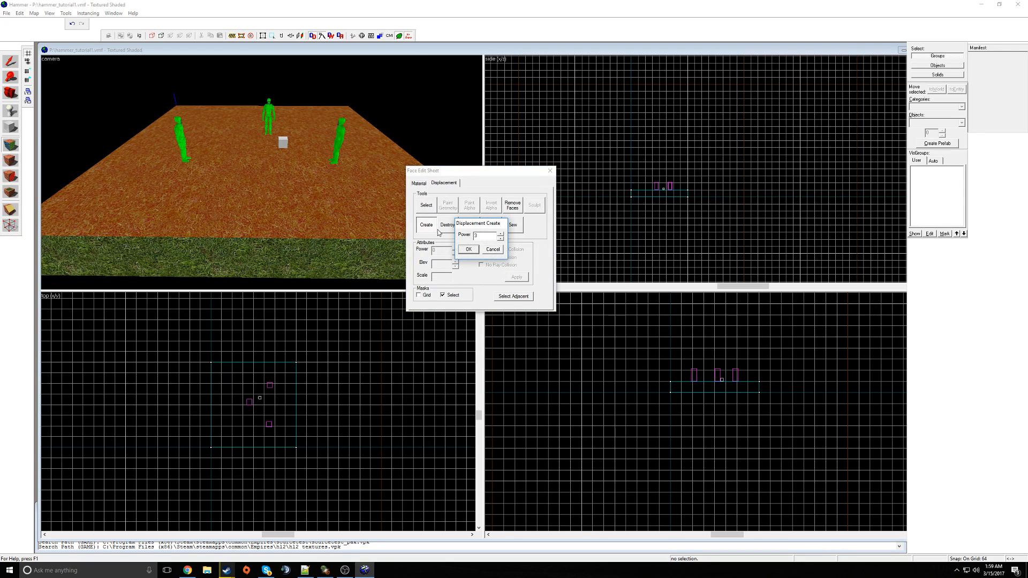
click(468, 250)
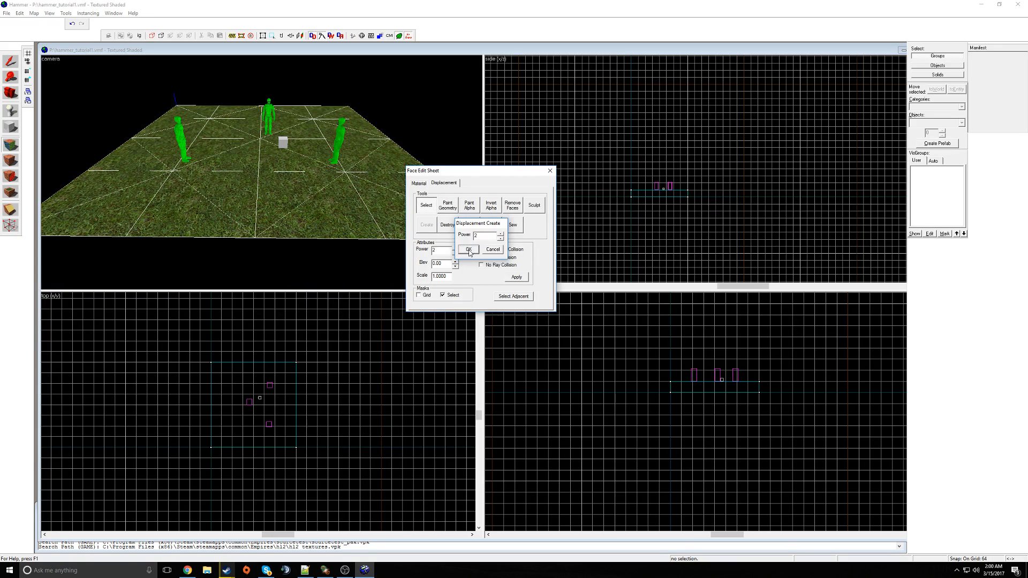
scroll(263, 172, down, 5)
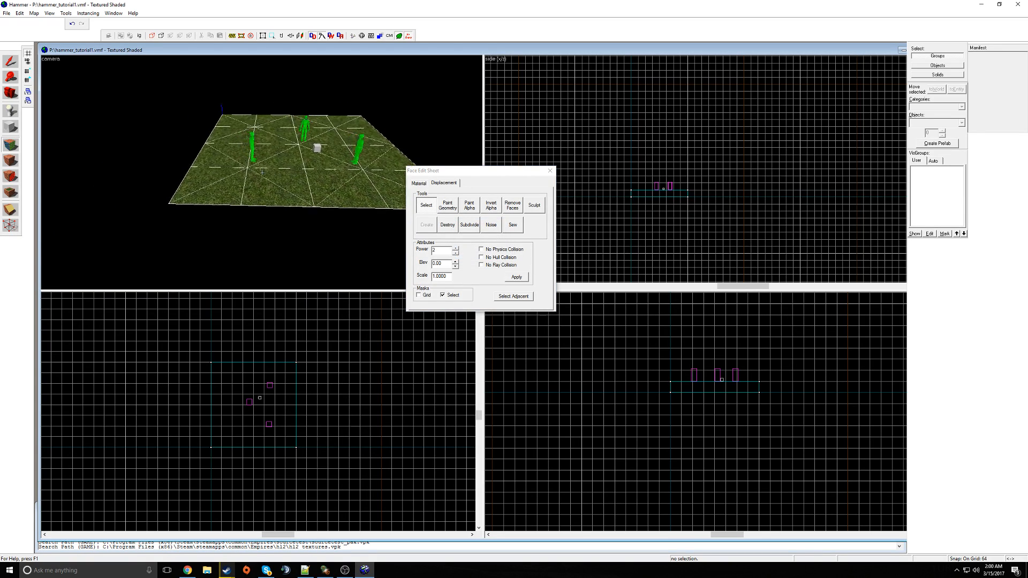
key(d)
key(d)
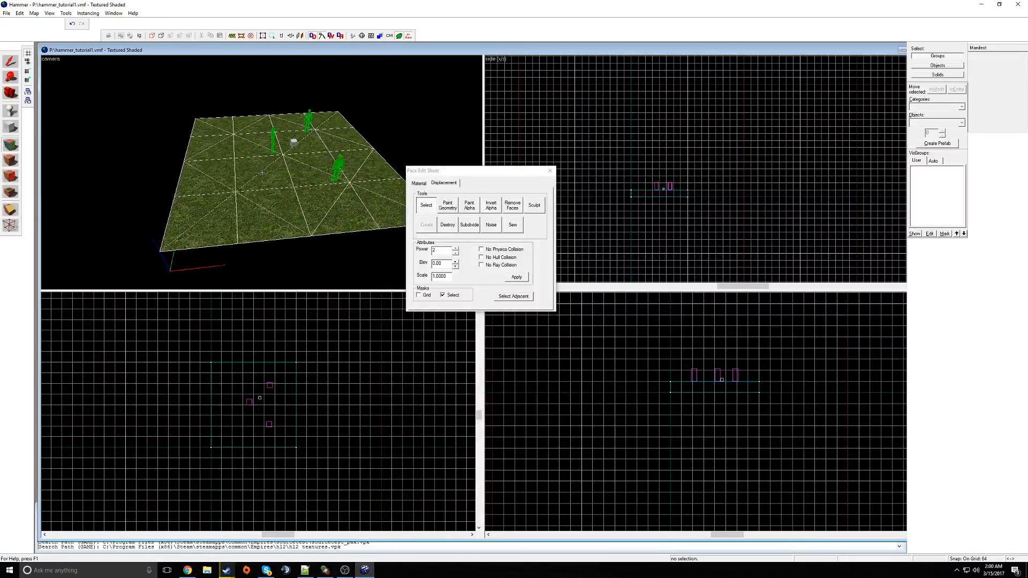
click(550, 170)
Select the displacement floor block and duplicate it 512 units along X, edge to edge with the original
click(284, 208)
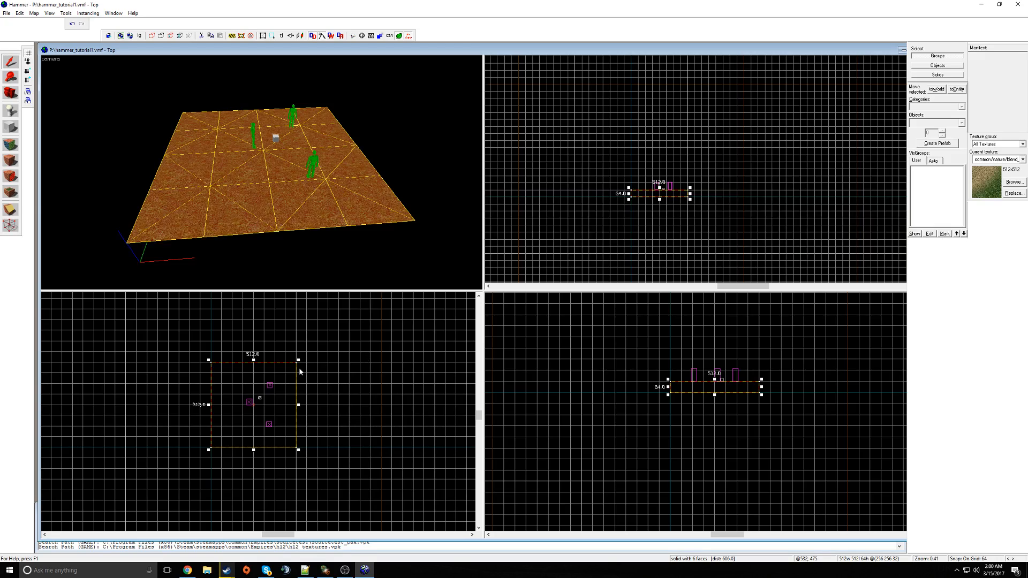
scroll(399, 375, down, 2)
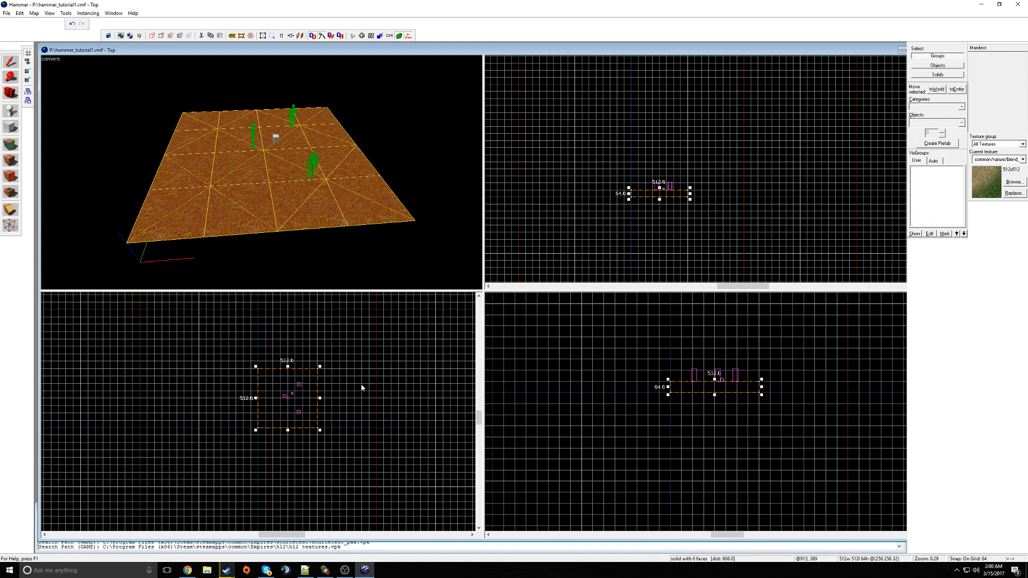
scroll(348, 388, up, 2)
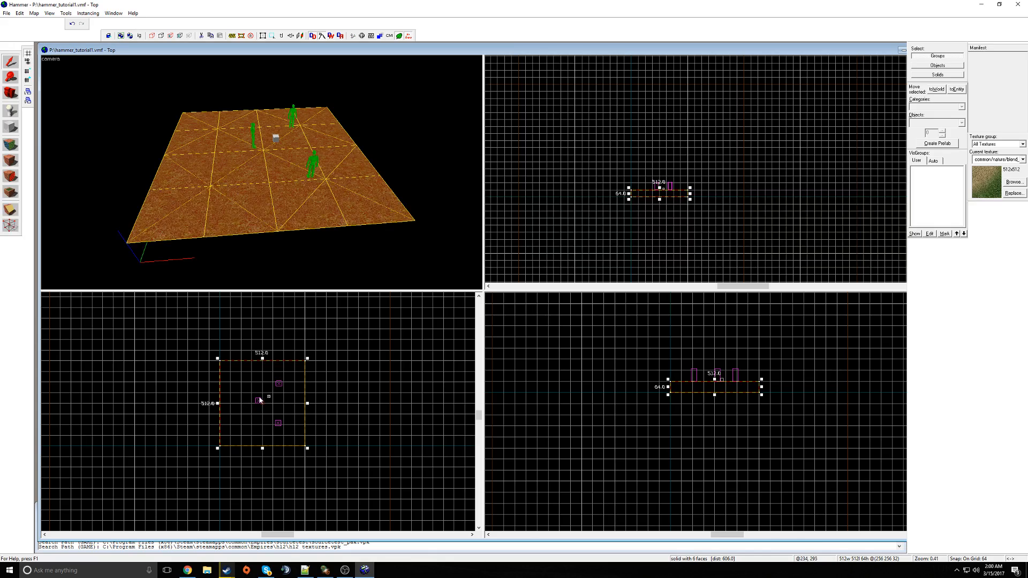
drag(262, 404, 349, 406)
Select both displacement blocks and duplicate them 512 units along Y to form a two-by-two floor grid
ctrl+click(288, 364)
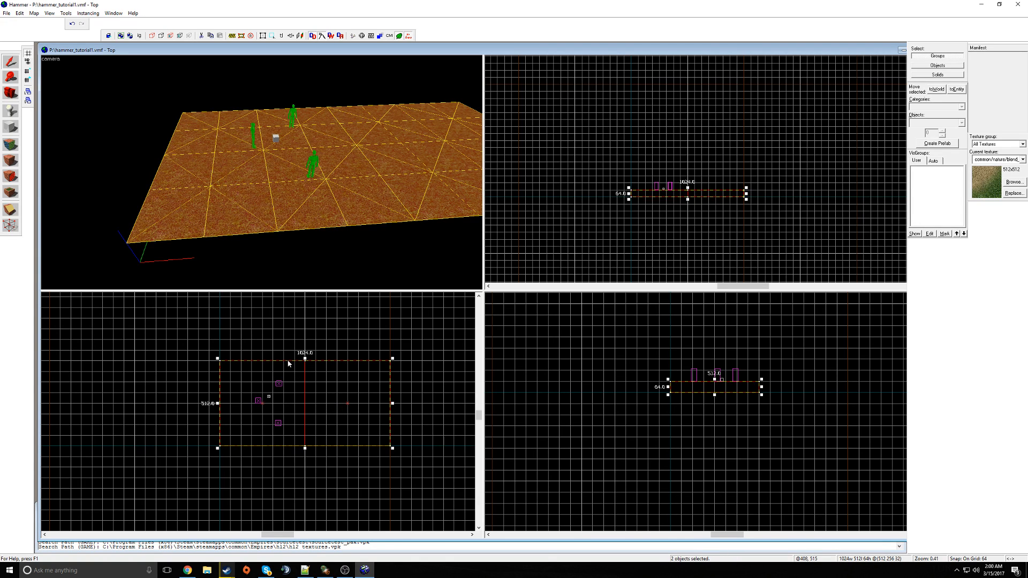
drag(316, 427, 316, 340)
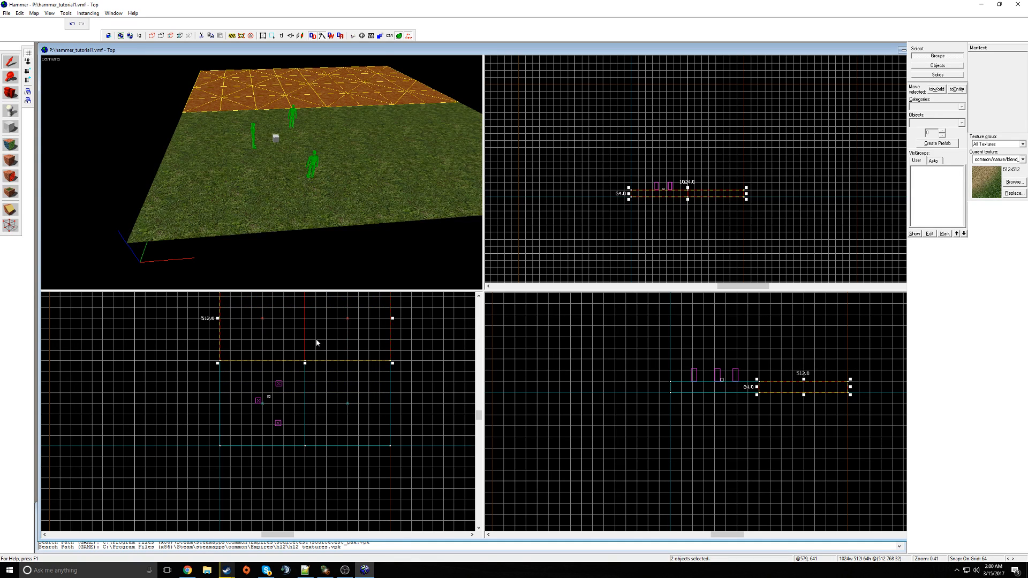
key(z)
key(d)
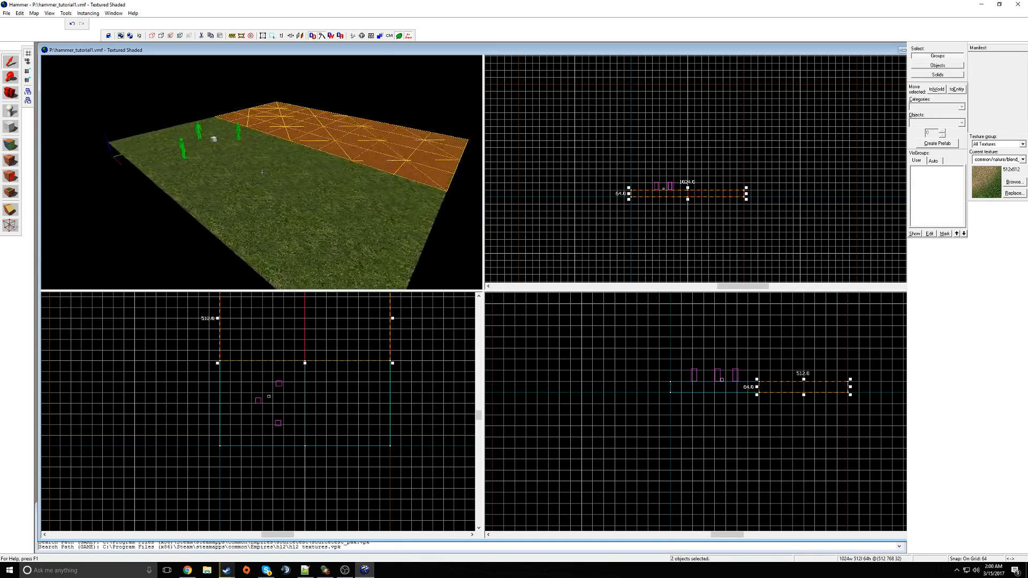
Select all four displacement floor blocks and duplicate them 1024 units along negative X, edge to edge with the originals
key(a)
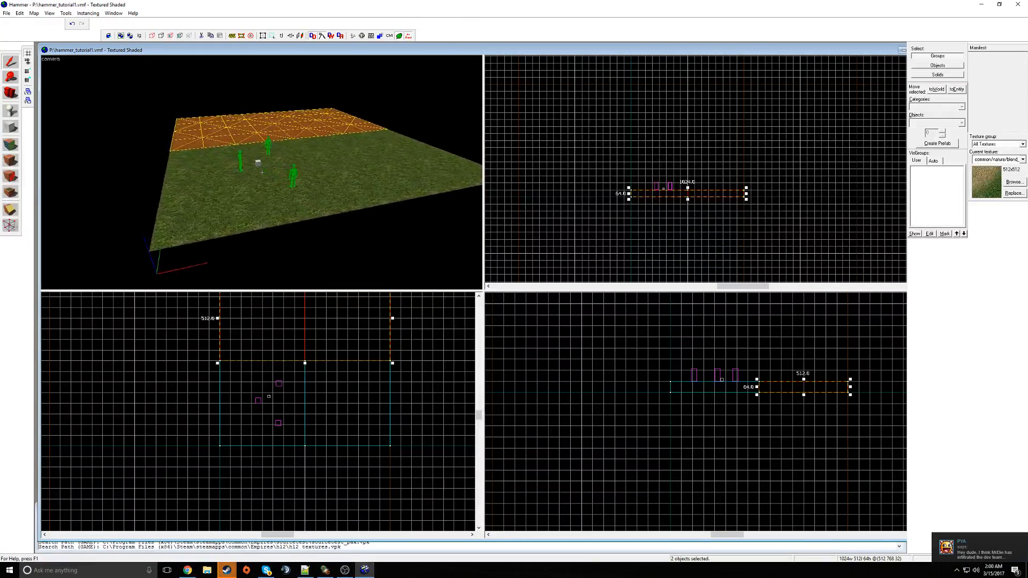
key(d)
click(262, 172)
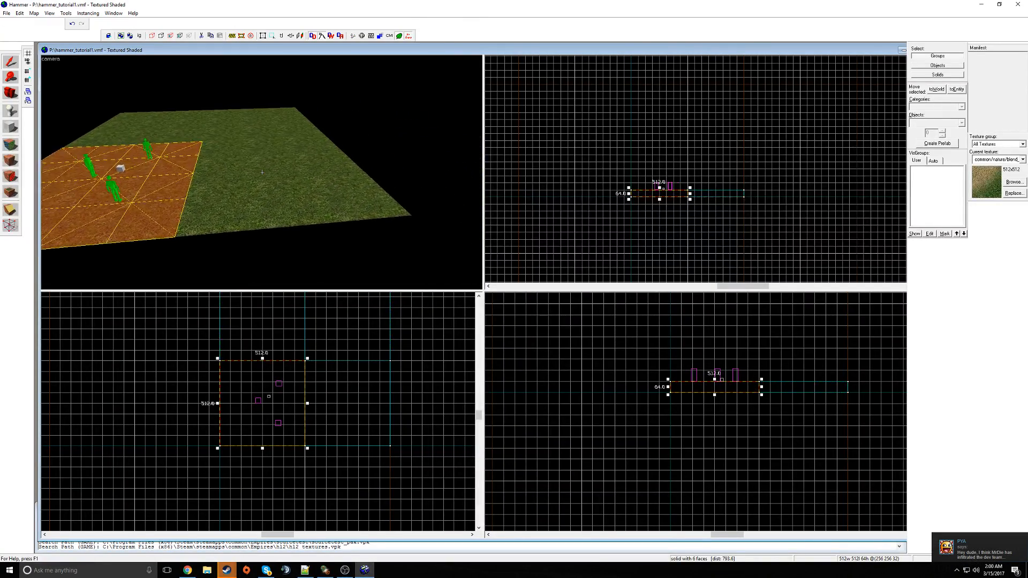
click(262, 172)
click(262, 172)
key(alt+Return)
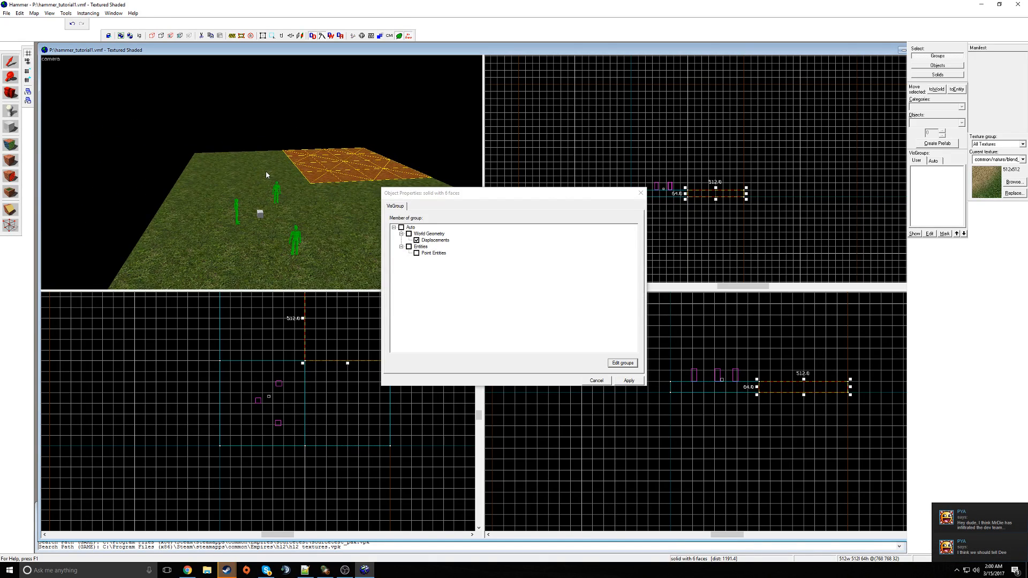
click(266, 175)
click(321, 215)
click(358, 232)
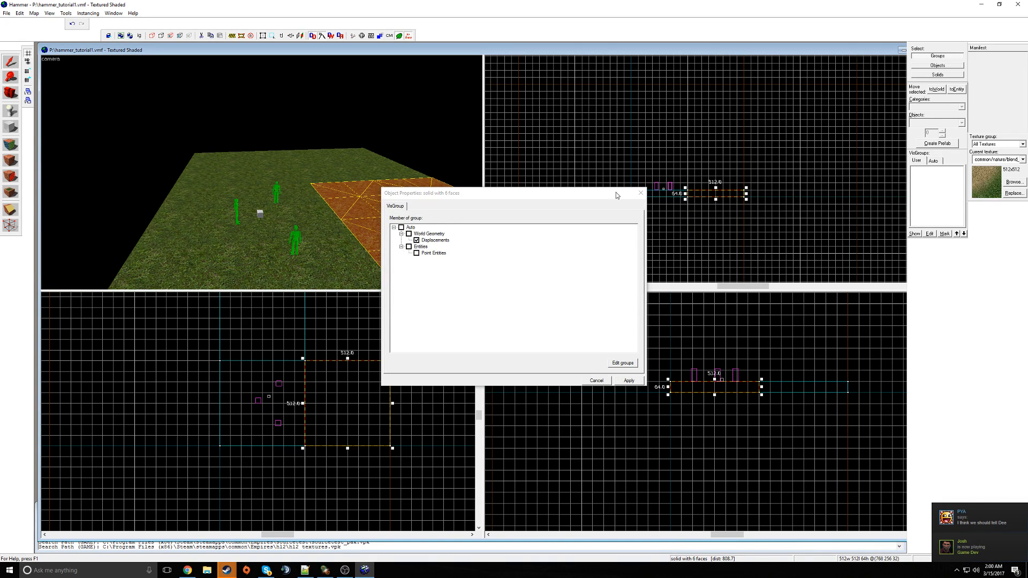
click(640, 193)
key(ctrl+a)
scroll(419, 358, down, 1)
scroll(321, 368, down, 1)
drag(321, 369, 201, 368)
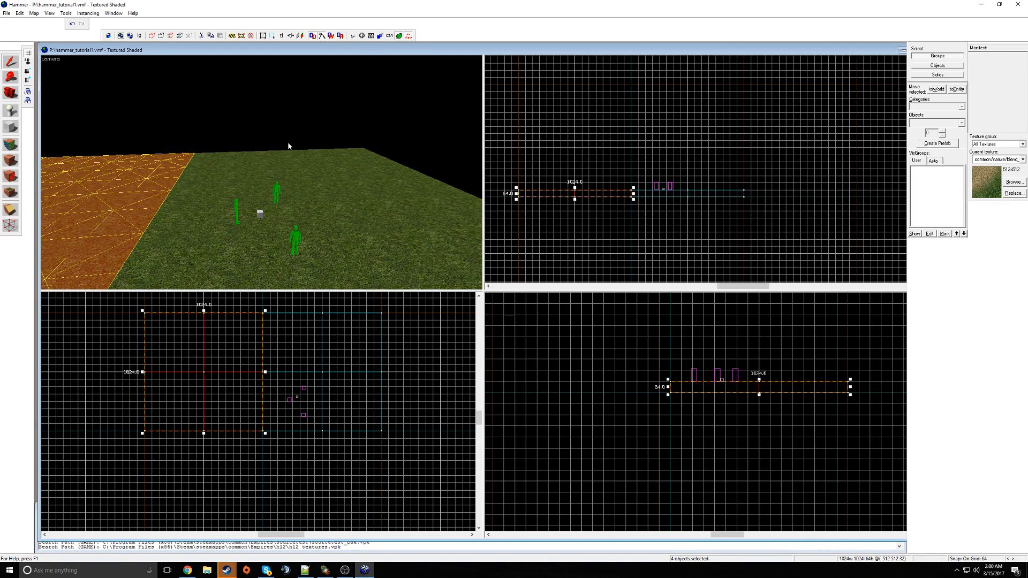
Select all eight displacement blocks, duplicate them 1024 units along negative Y to form a four-by-four grid, and clear the selection
ctrl+click(266, 169)
ctrl+click(284, 214)
ctrl+click(408, 231)
ctrl+click(352, 160)
drag(280, 352, 280, 466)
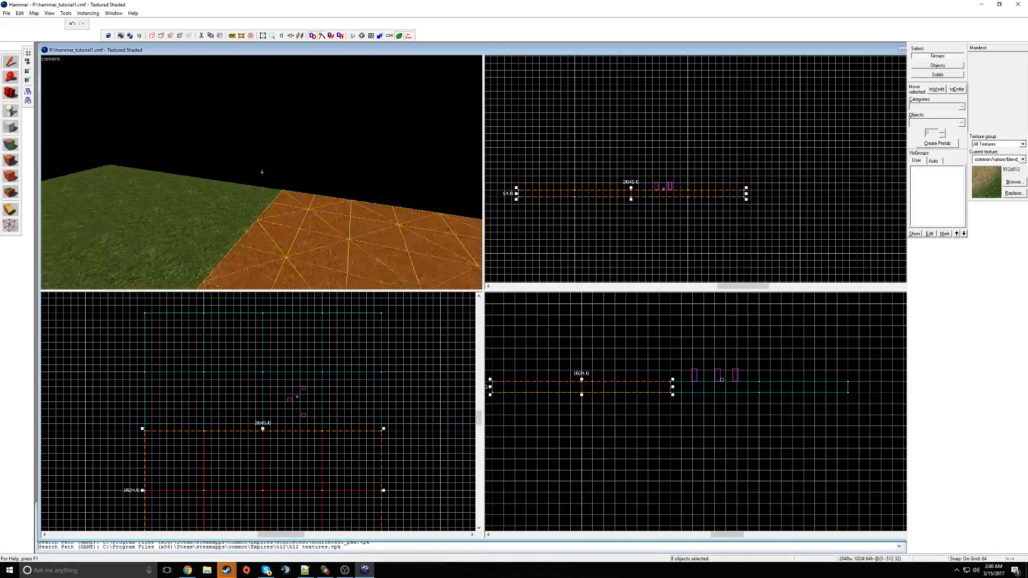
key(d)
key(z)
key(Escape)
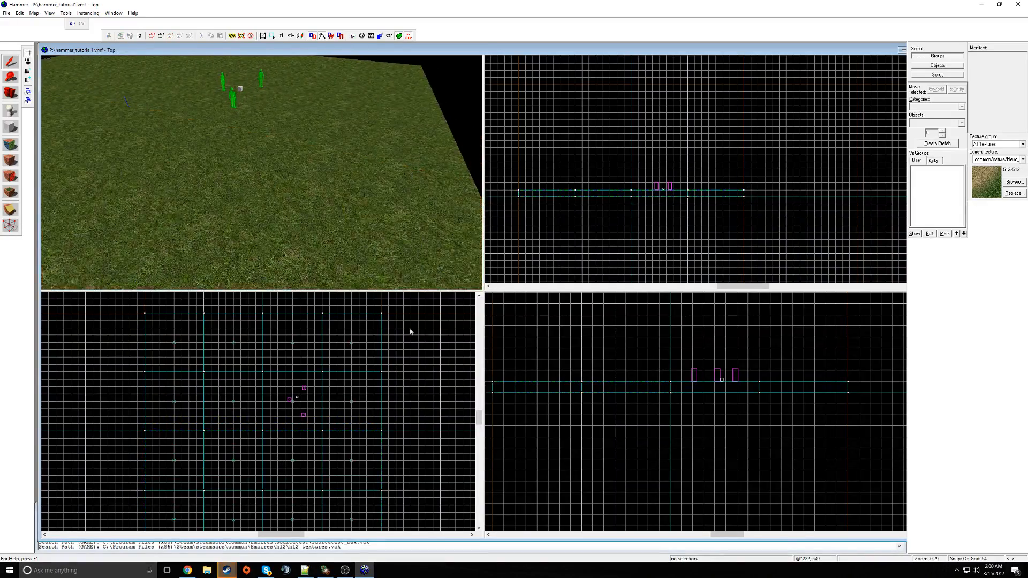
Examine the extent of the enlarged displacement floor in the camera and top views
key(z)
key(d)
key(a)
key(z)
scroll(335, 397, down, 6)
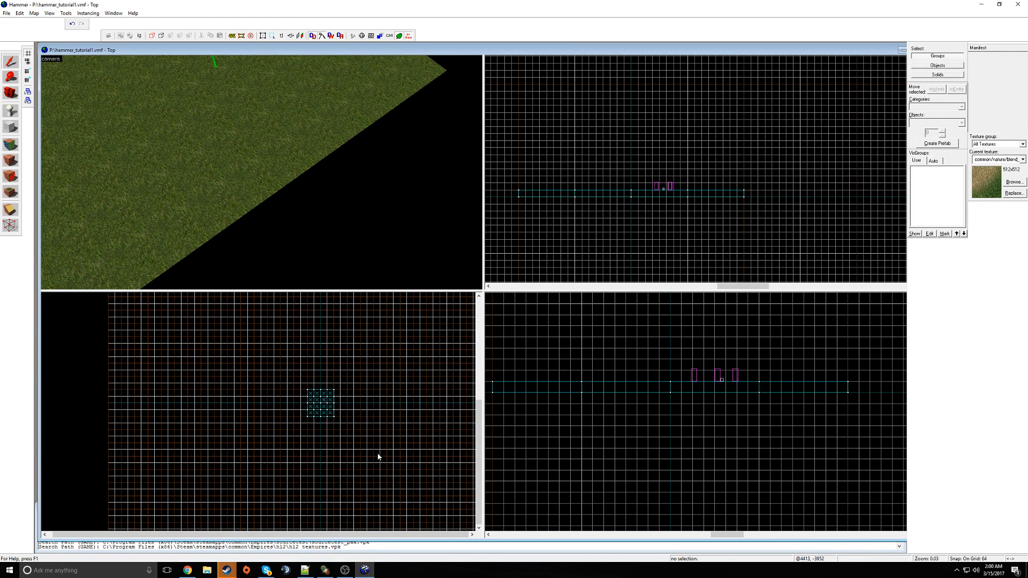
key(z)
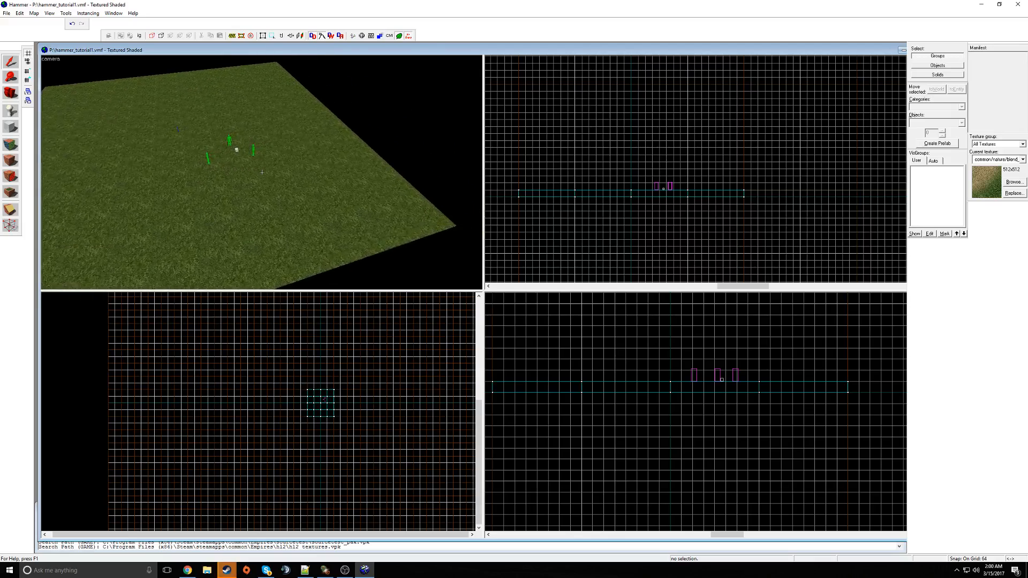
key(d)
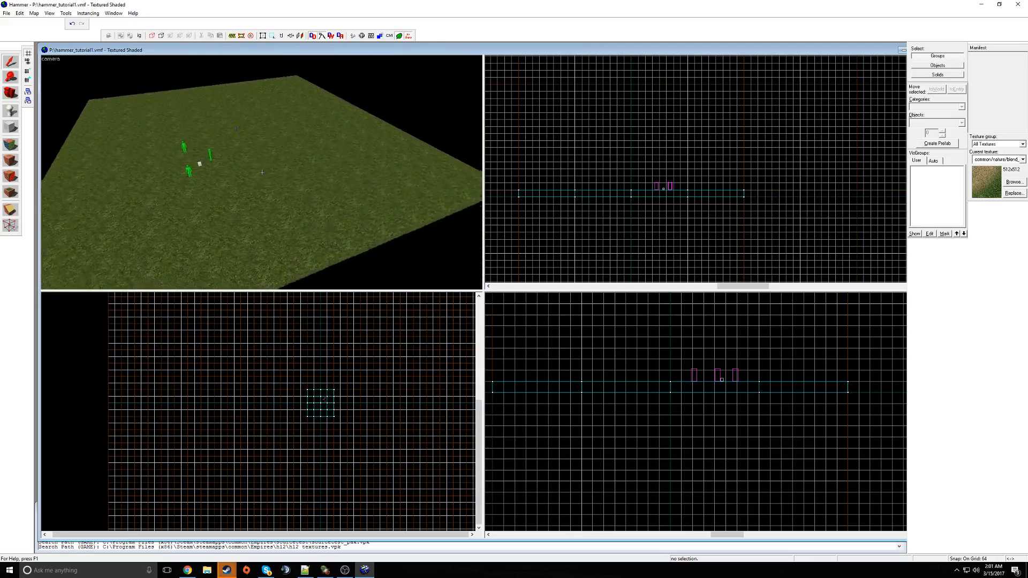
key(z)
Box-select everything in the map from the top view and open the selected displacement faces in the face editor
scroll(300, 391, up, 3)
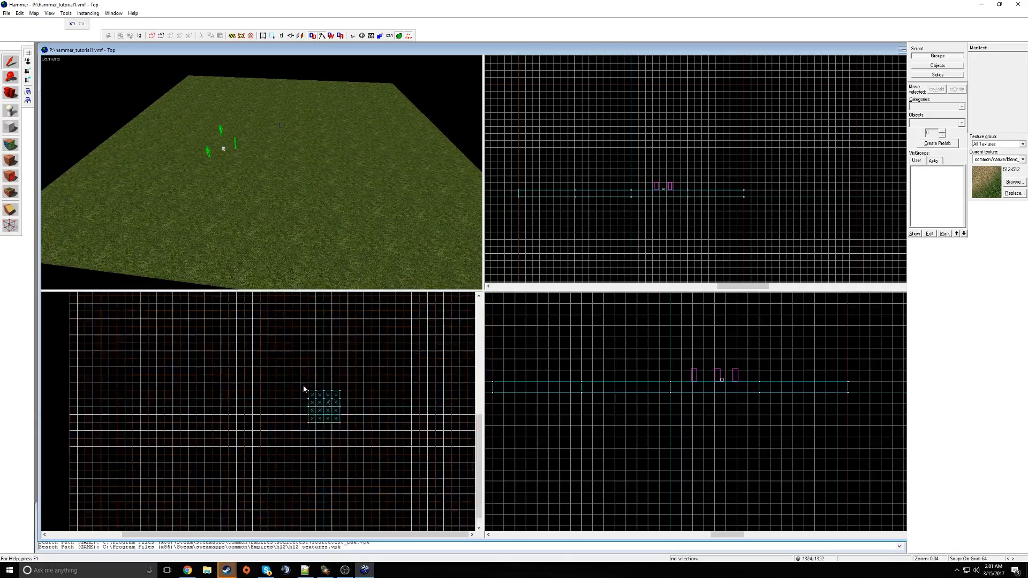
scroll(340, 493, up, 1)
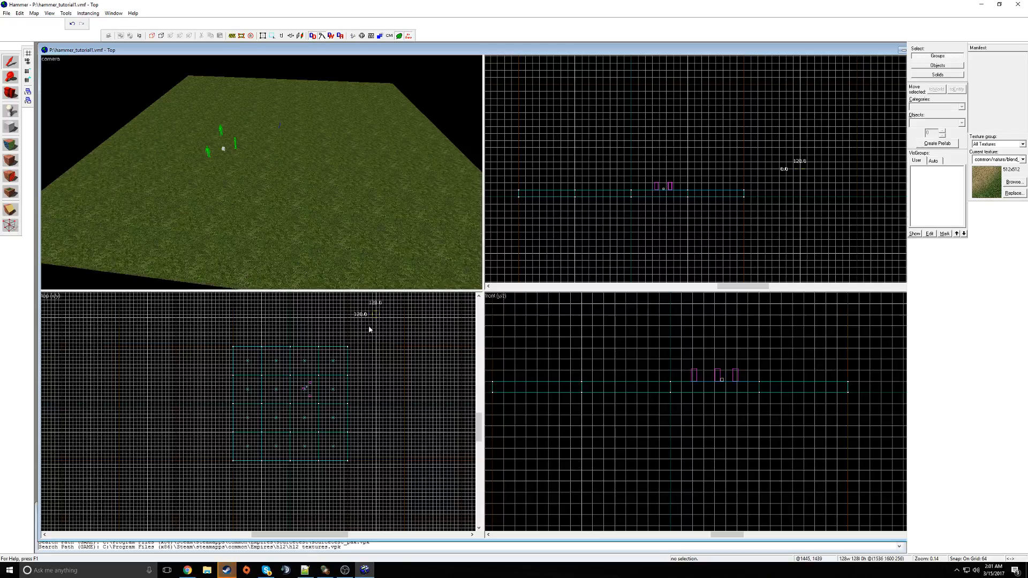
drag(180, 491, 176, 498)
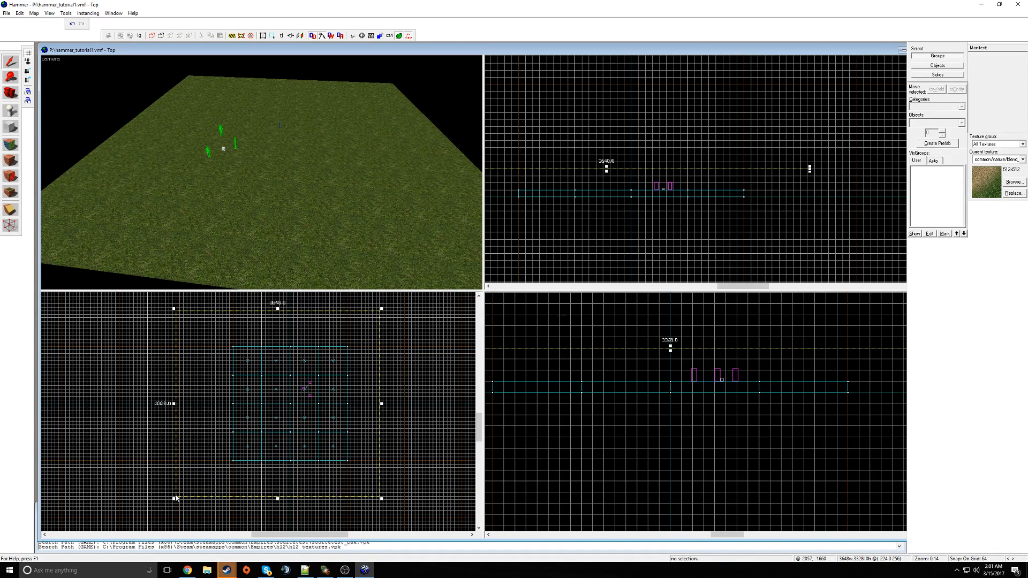
key(Return)
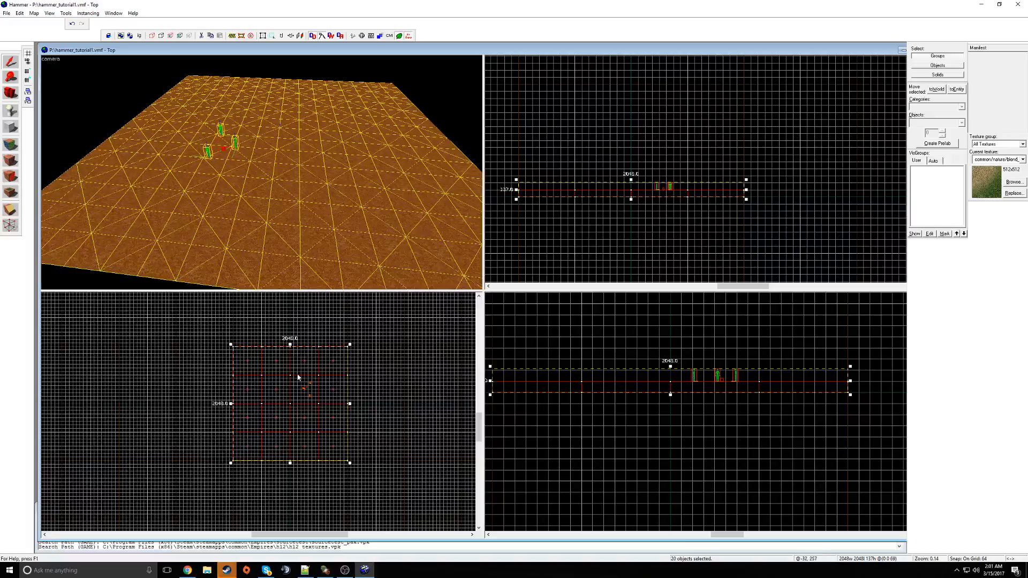
key(z)
key(w)
key(a)
key(d)
key(s)
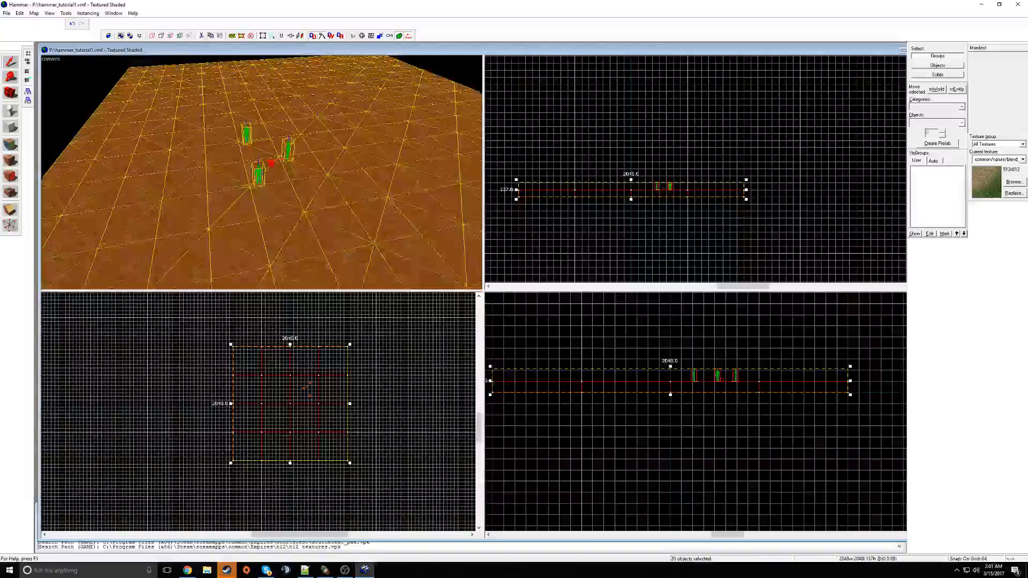
key(s)
key(a)
key(d)
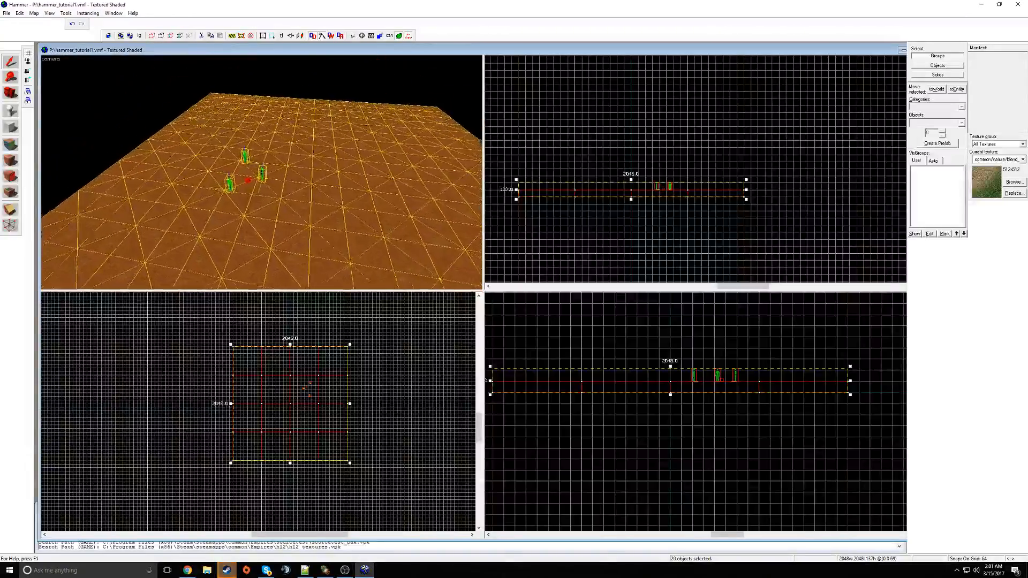
key(z)
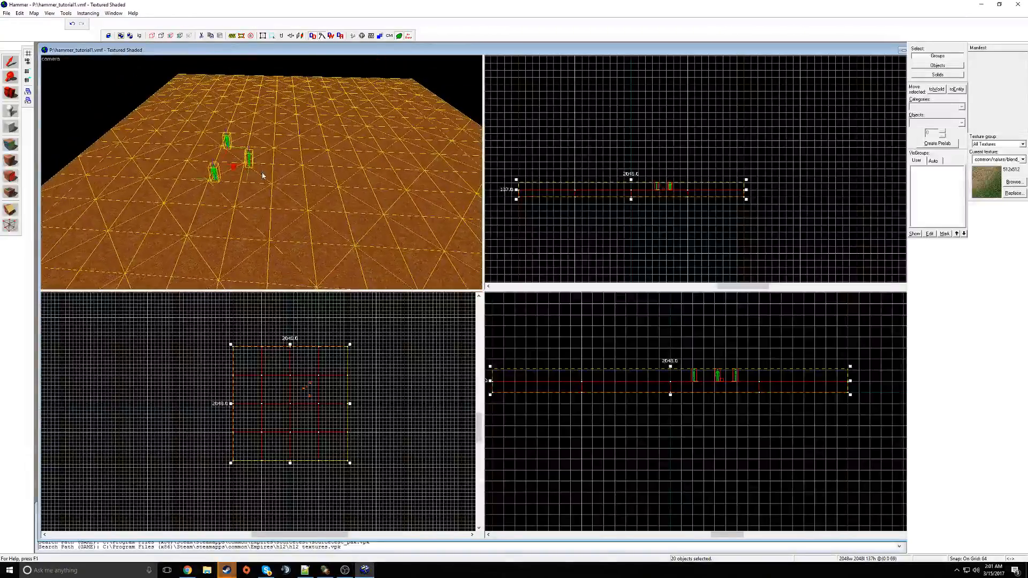
click(13, 148)
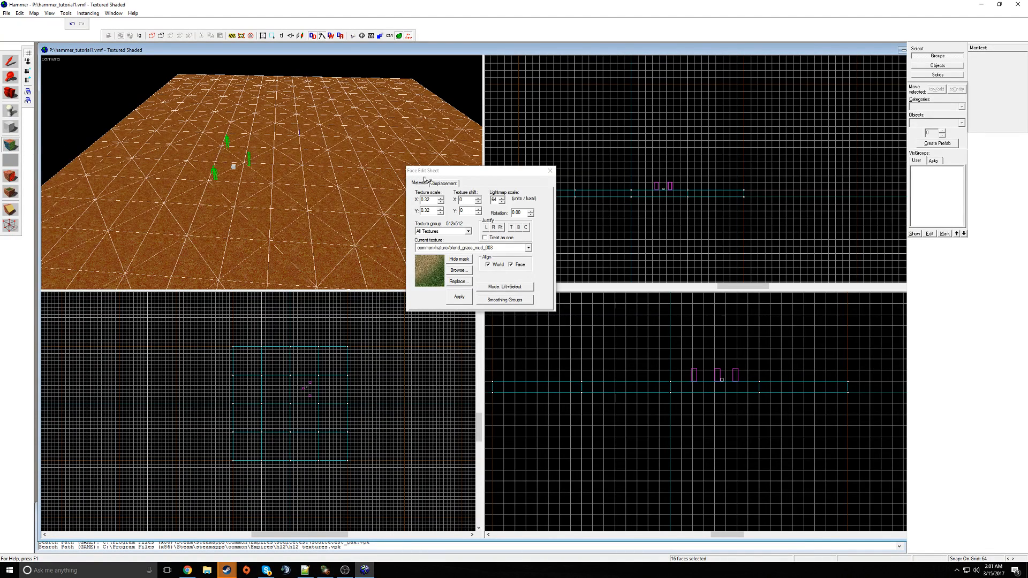
Bring up the displacement Paint Geometry settings and bring the camera close to the grass floor for sculpting
click(444, 183)
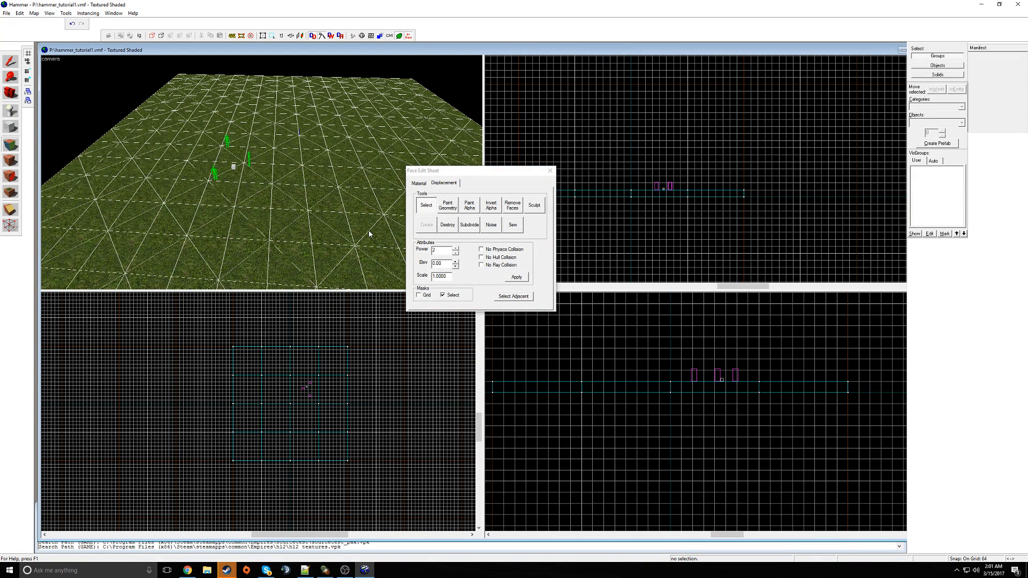
click(449, 206)
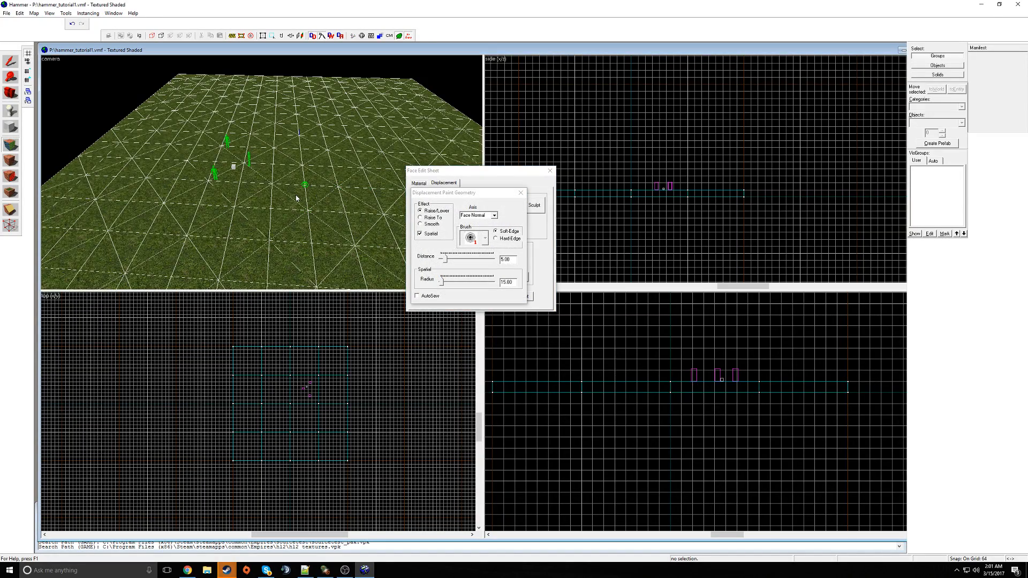
key(a)
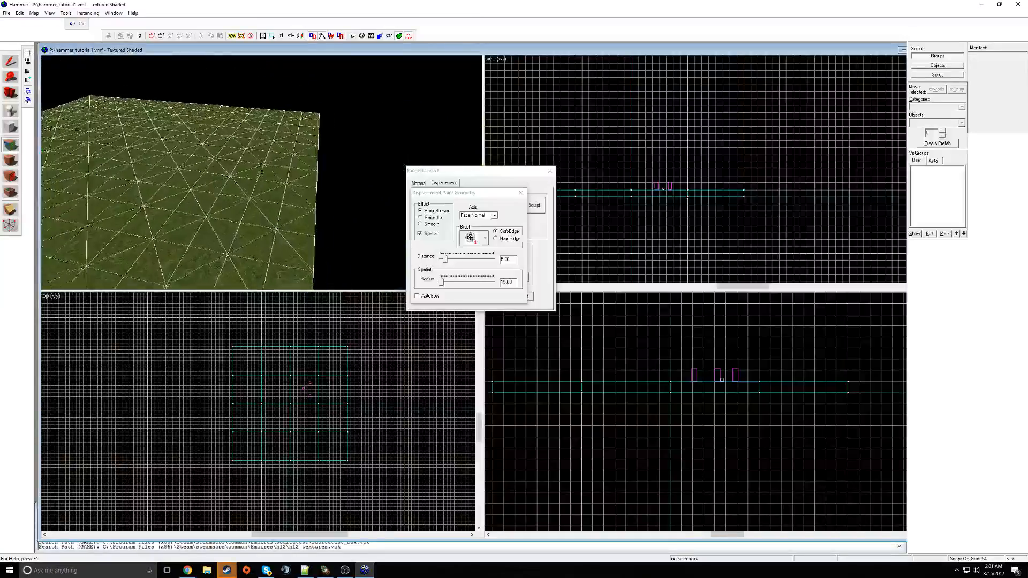
key(s)
key(a)
key(a)
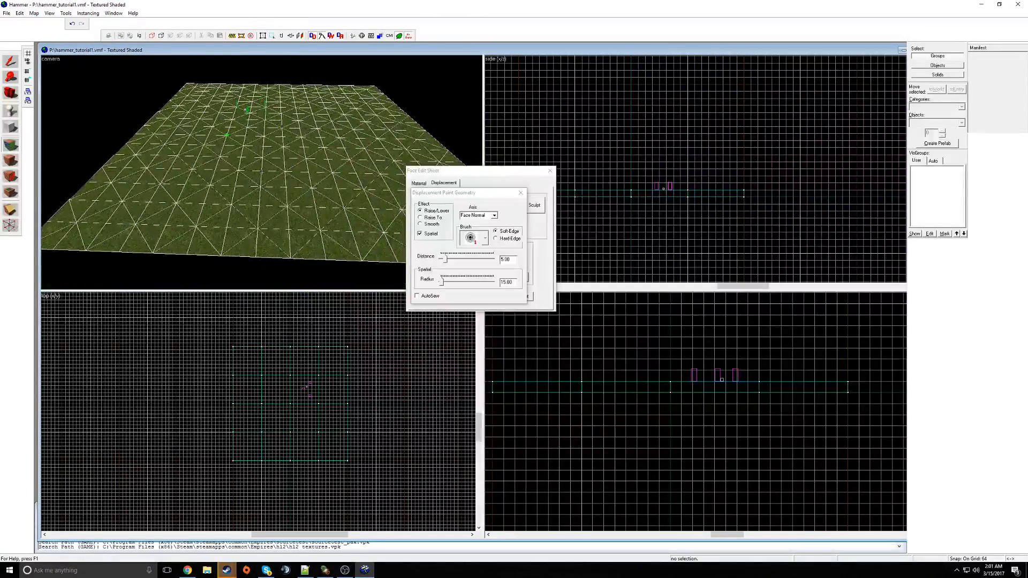
key(w)
key(w)
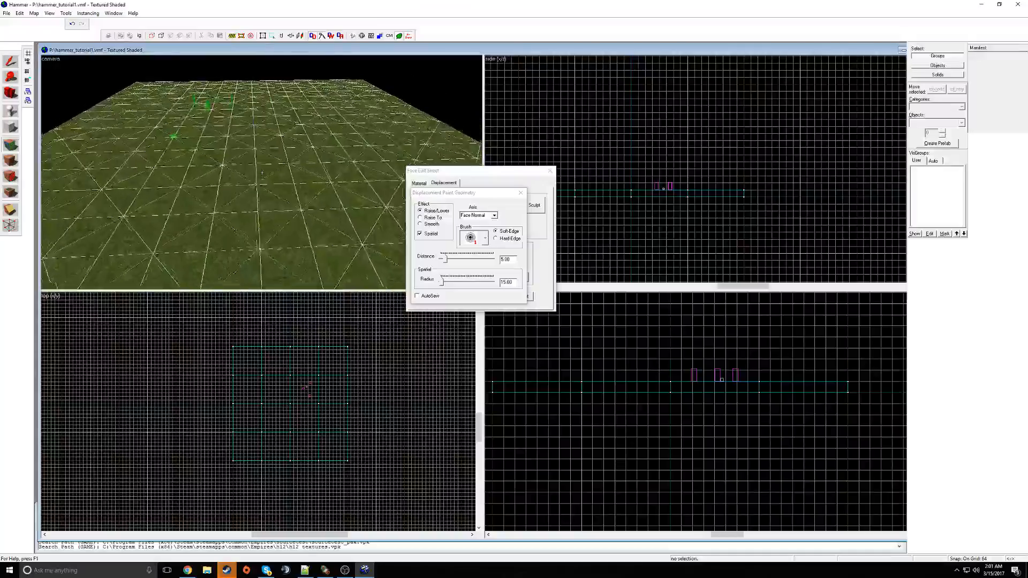
key(z)
key(z)
key(w)
key(d)
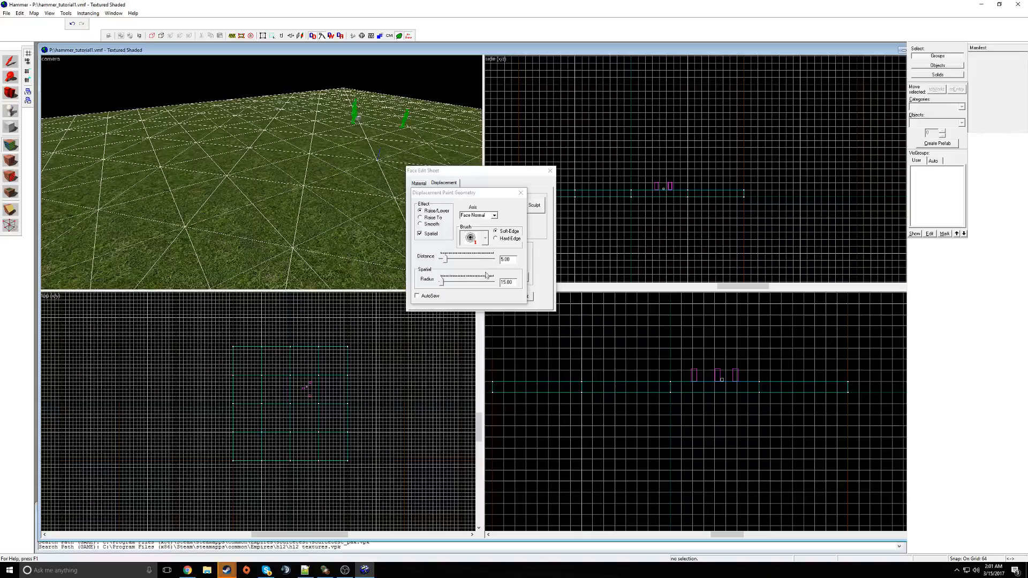
key(w)
key(z)
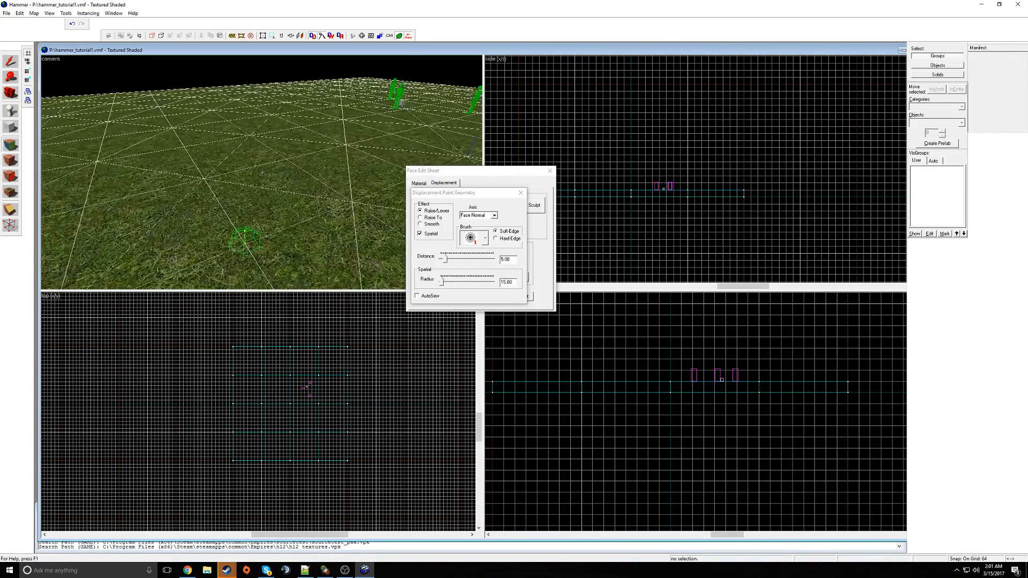
key(z)
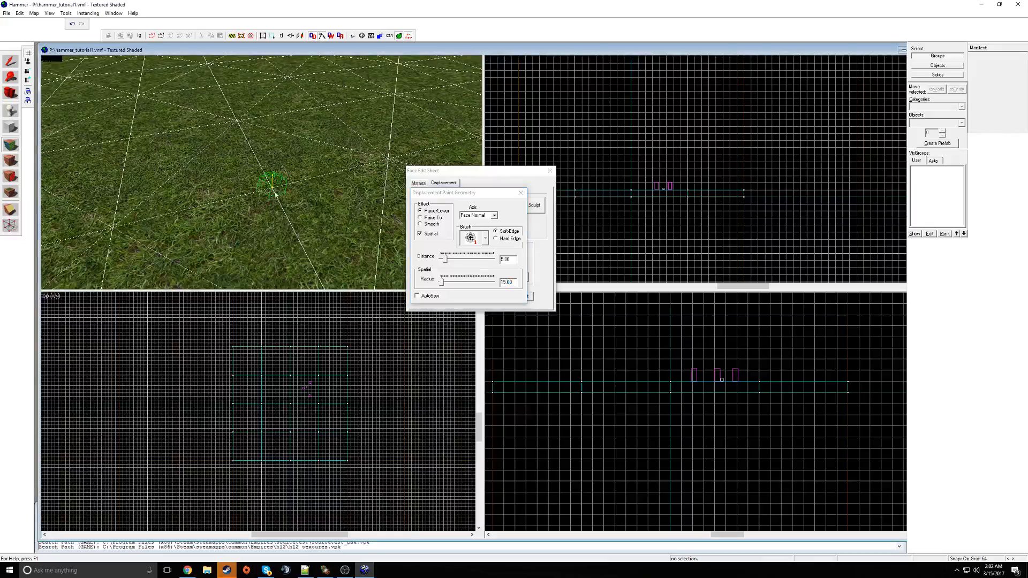
Paint the floor's displacement geometry up and down in a small area with distance 5 and radius 15
drag(273, 183, 278, 163)
right_drag(278, 163, 275, 178)
drag(274, 178, 276, 183)
right_drag(277, 183, 279, 210)
drag(279, 209, 277, 201)
right_drag(278, 201, 277, 210)
key(z)
key(z)
key(z)
Set the Paint Geometry radius to 200 and move the enlarged brush over the grass floor
drag(514, 282, 492, 282)
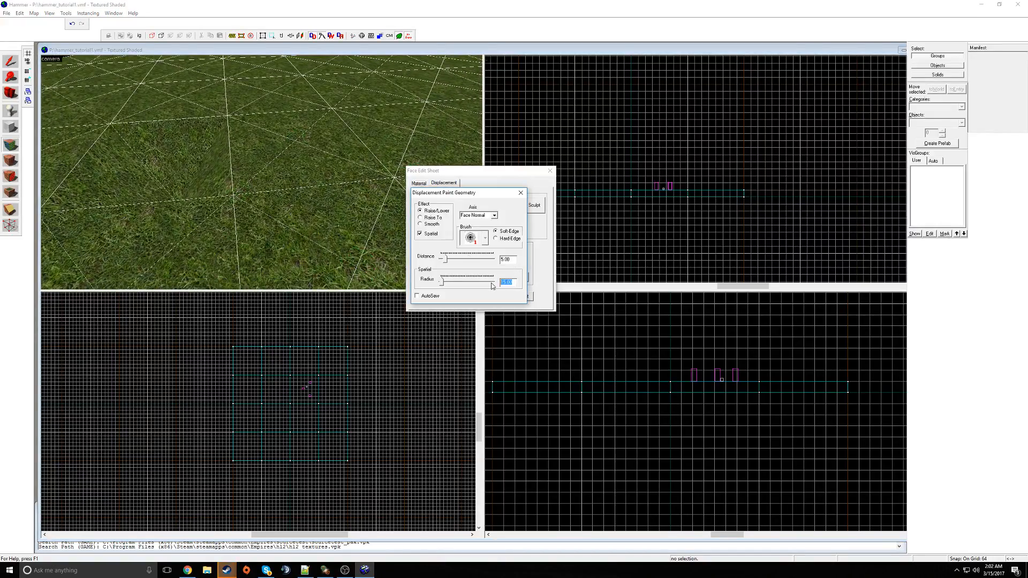
key(z)
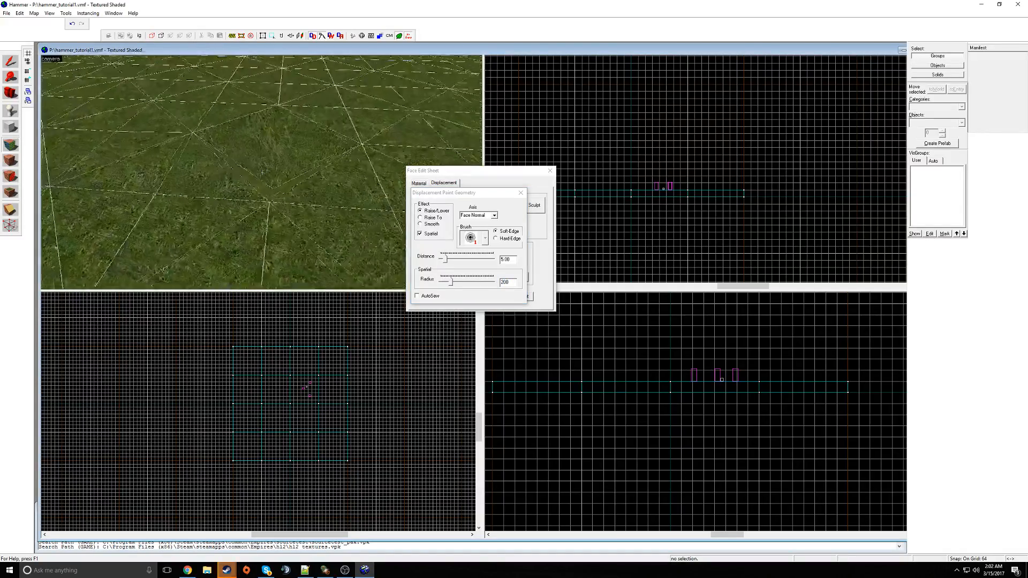
key(z)
key(d)
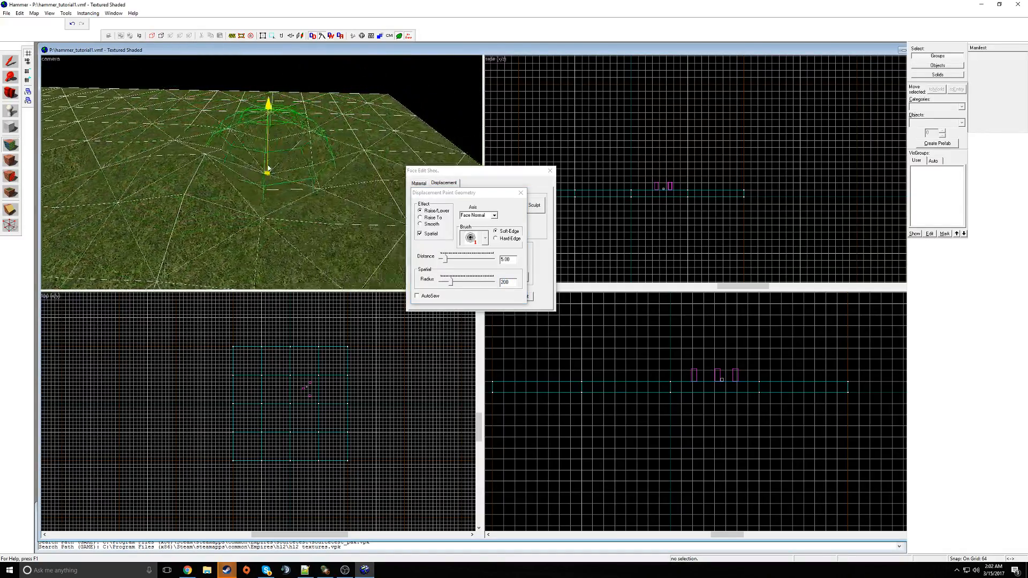
key(w)
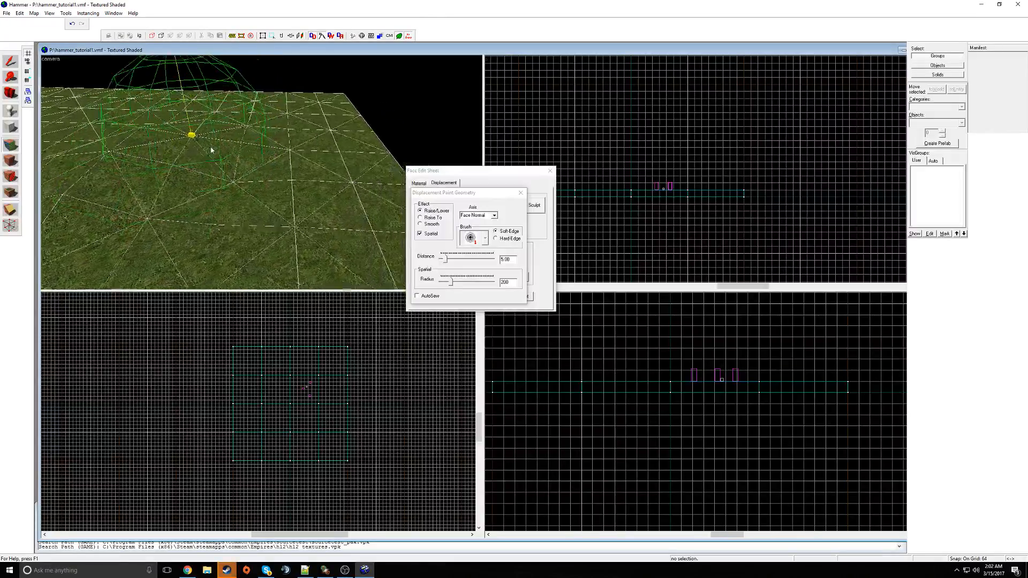
key(z)
key(z)
key(z)
Set the Paint Geometry radius to 400 and raise the floor terrain into a broad mound
drag(512, 282, 480, 276)
text(4)
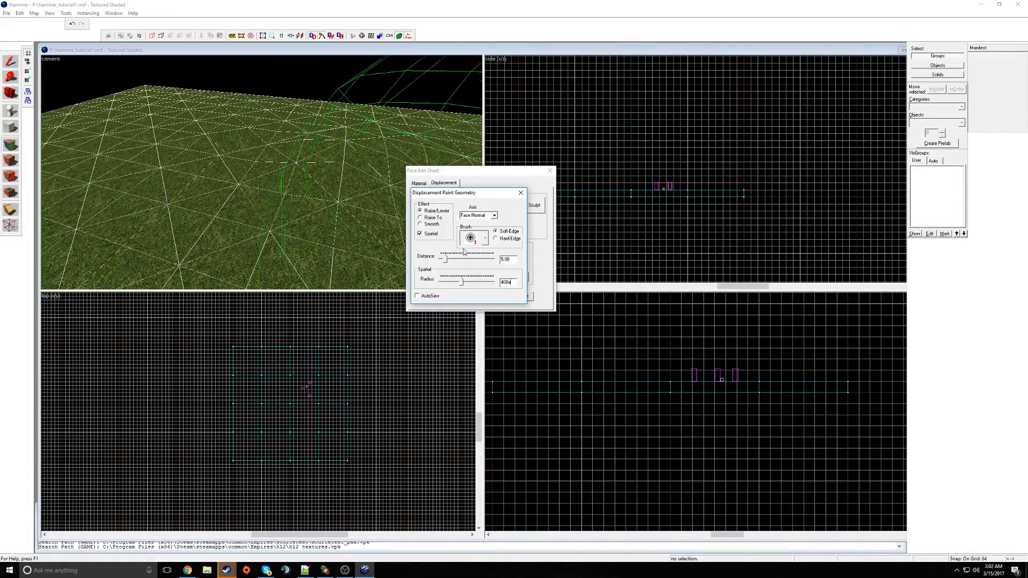
text(zz)
mouse_move(220, 187)
mouse_down()
mouse_move(239, 165)
mouse_move(224, 164)
mouse_move(295, 173)
mouse_move(220, 185)
mouse_up()
key(z)
key(d)
key(z)
Set the paint distance to 1 and paint gently over the top of the mound
drag(513, 259, 476, 258)
text(1)
drag(302, 135, 302, 133)
Set the paint distance to 15 and paint over the top of the mound to shape it more strongly
click(507, 259)
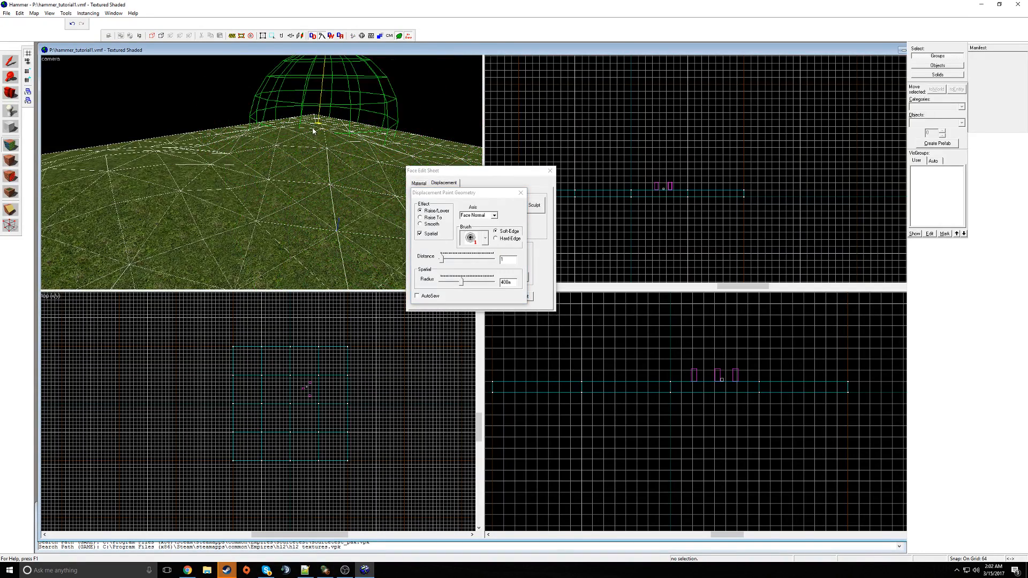
double_click(508, 260)
text(5)
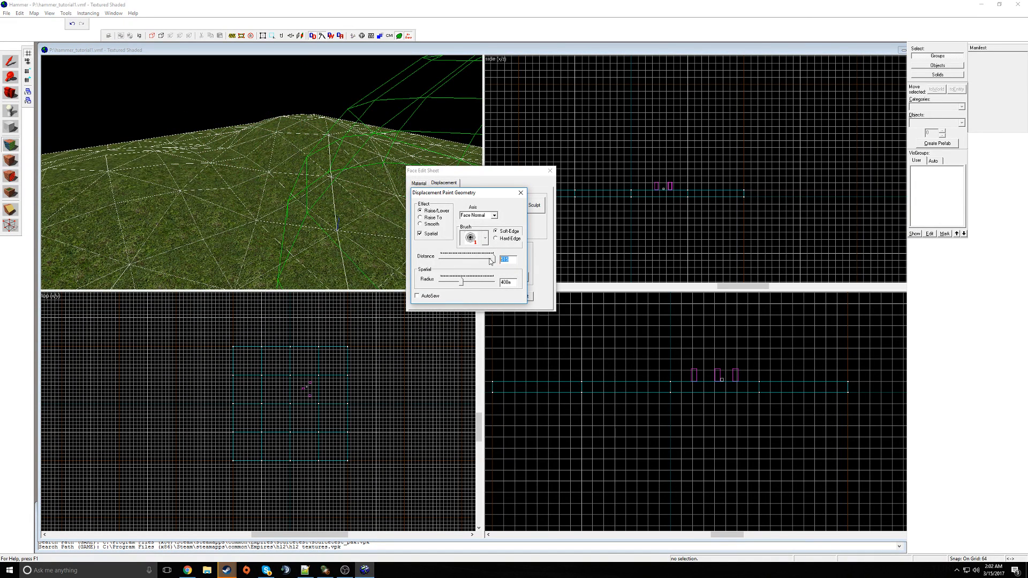
mouse_move(301, 121)
mouse_down()
mouse_move(304, 103)
mouse_move(303, 138)
mouse_up()
key(z)
key(s)
key(d)
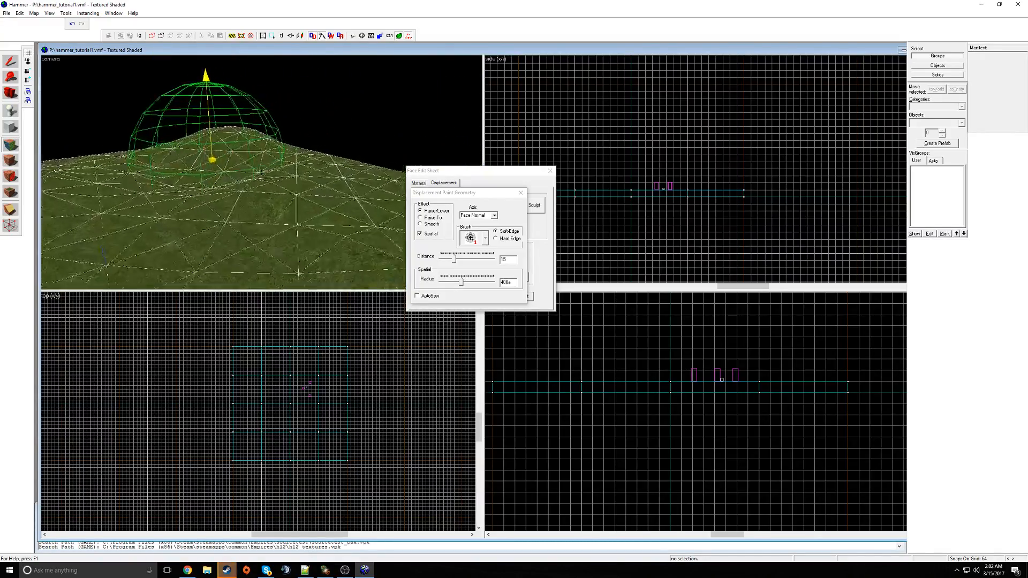
key(s)
key(d)
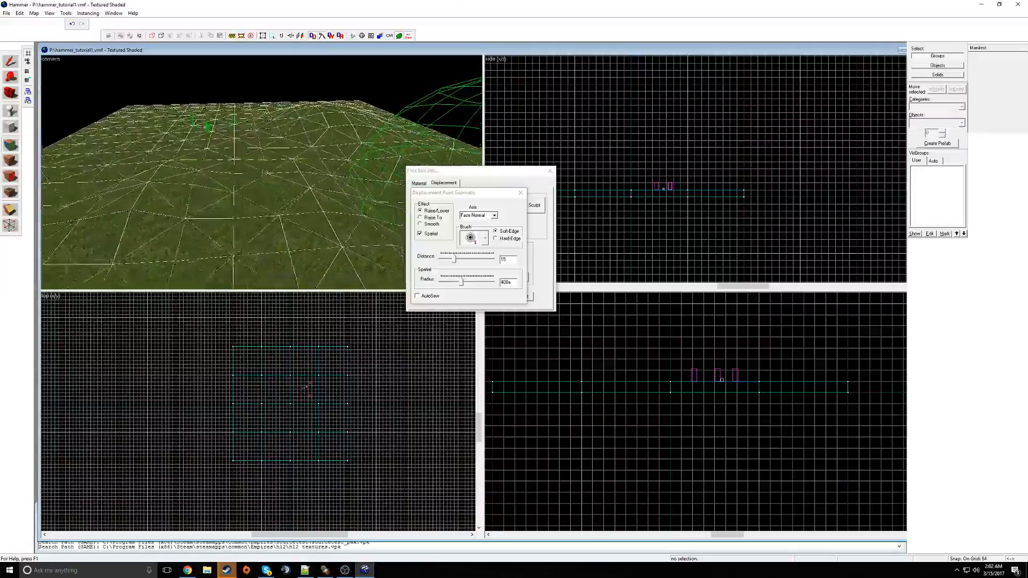
Examine the sculpted hills from above and from ground level beside the green player models
key(z)
key(z)
key(w)
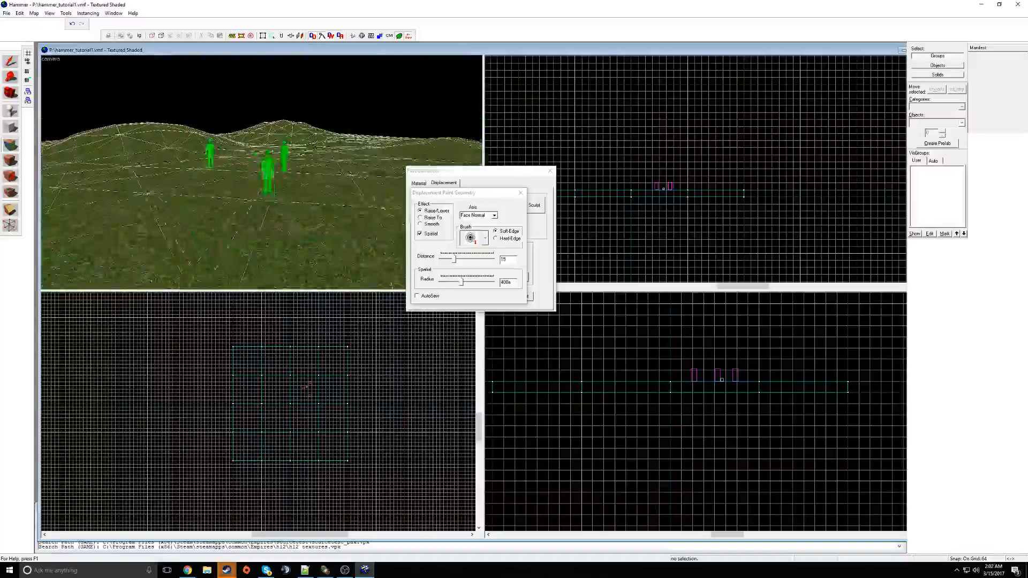
key(s)
key(d)
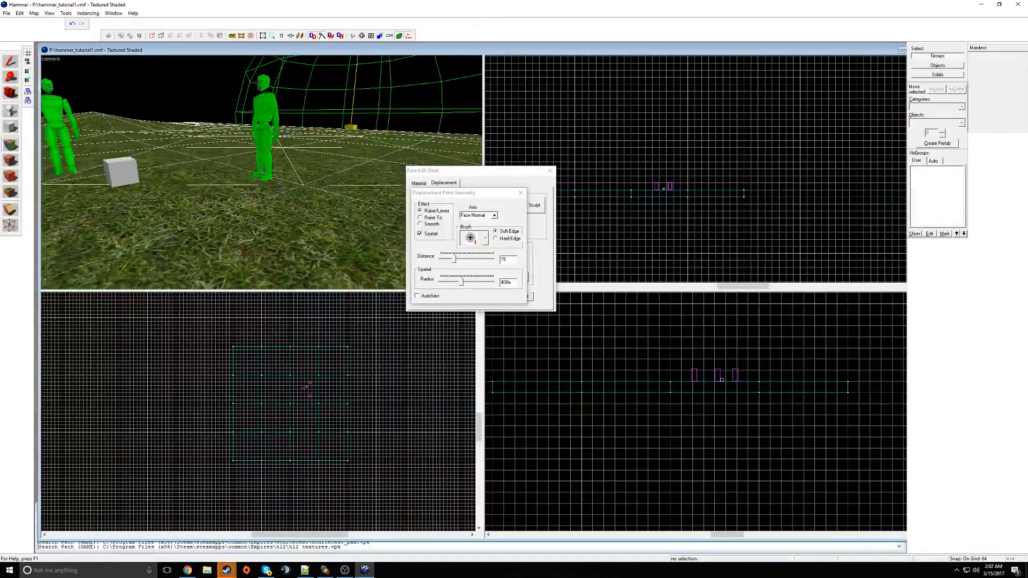
key(s)
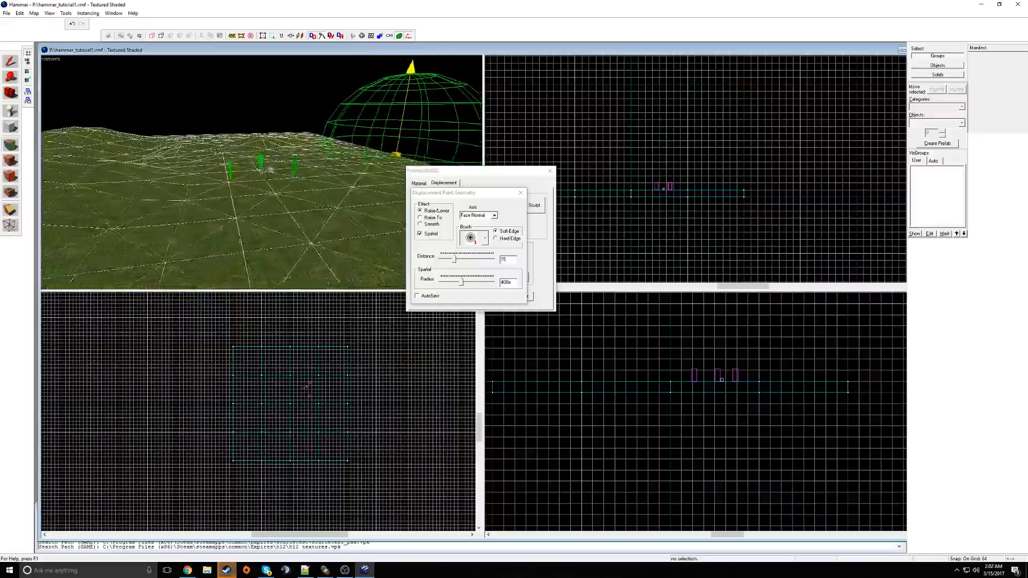
key(w)
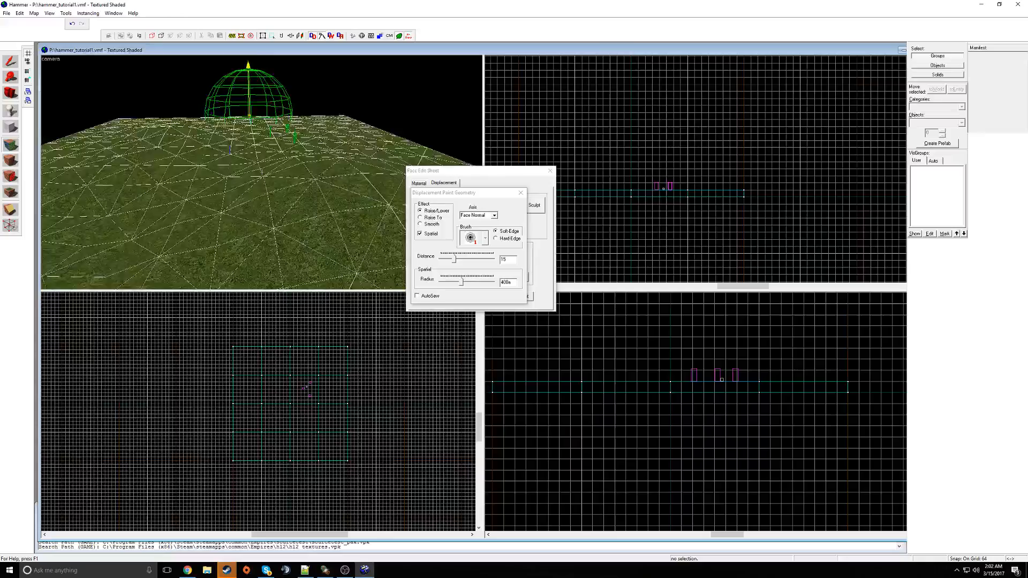
Paint over the terrain near the green player models with the Raise/Lower brush and check its shape from several sides
key(s)
key(z)
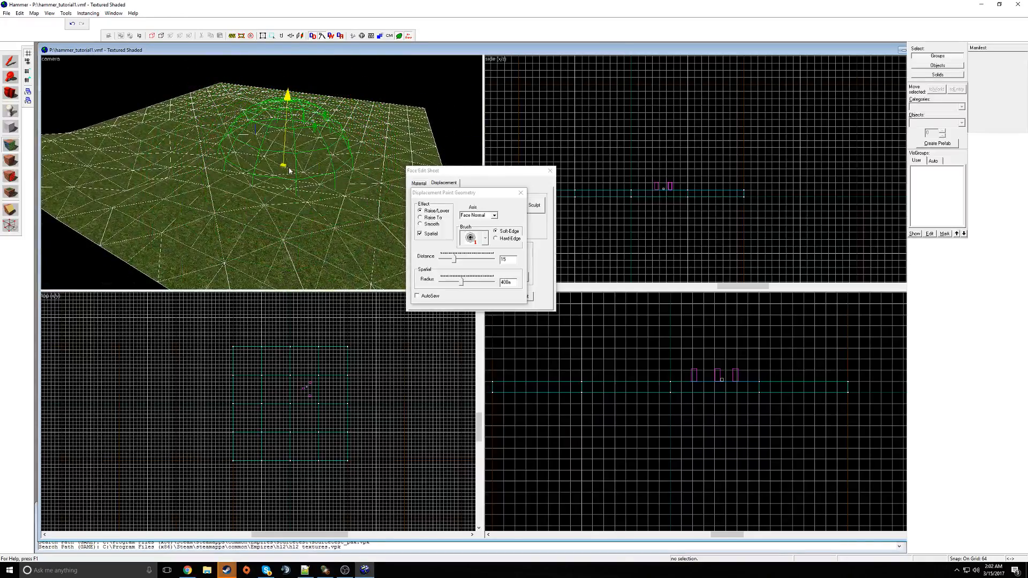
key(Right)
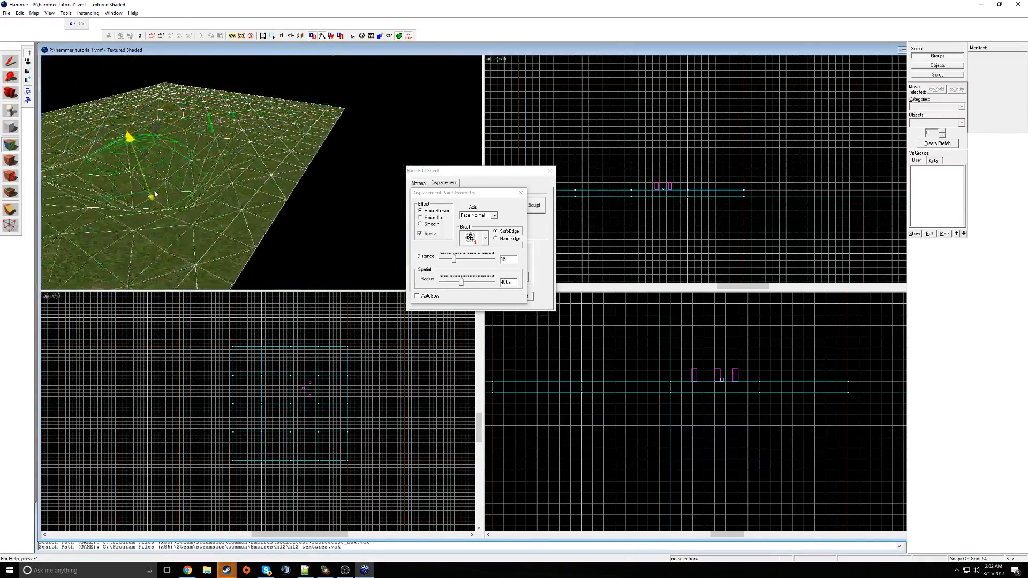
key(w)
key(a)
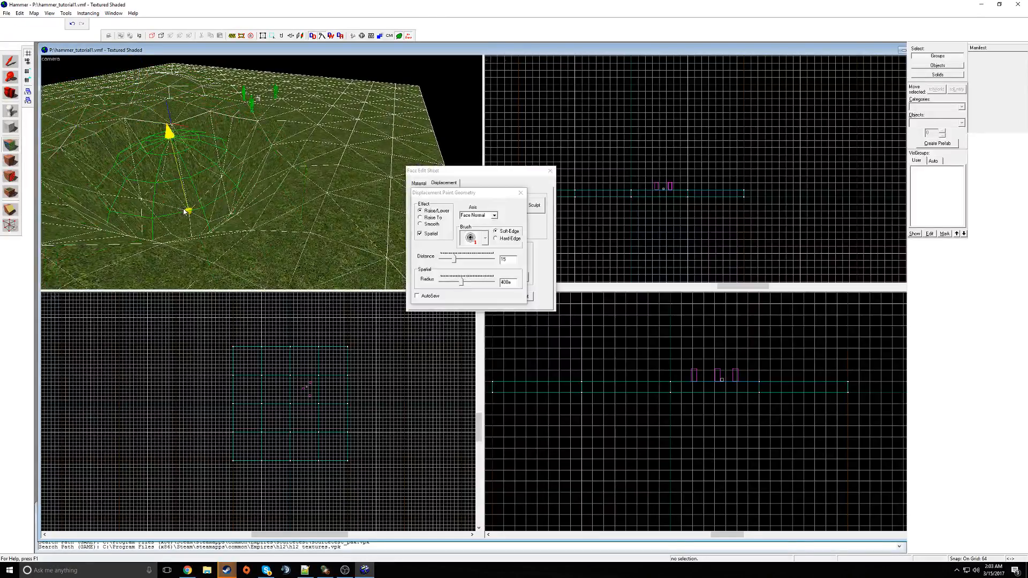
key(z)
key(d)
key(s)
key(z)
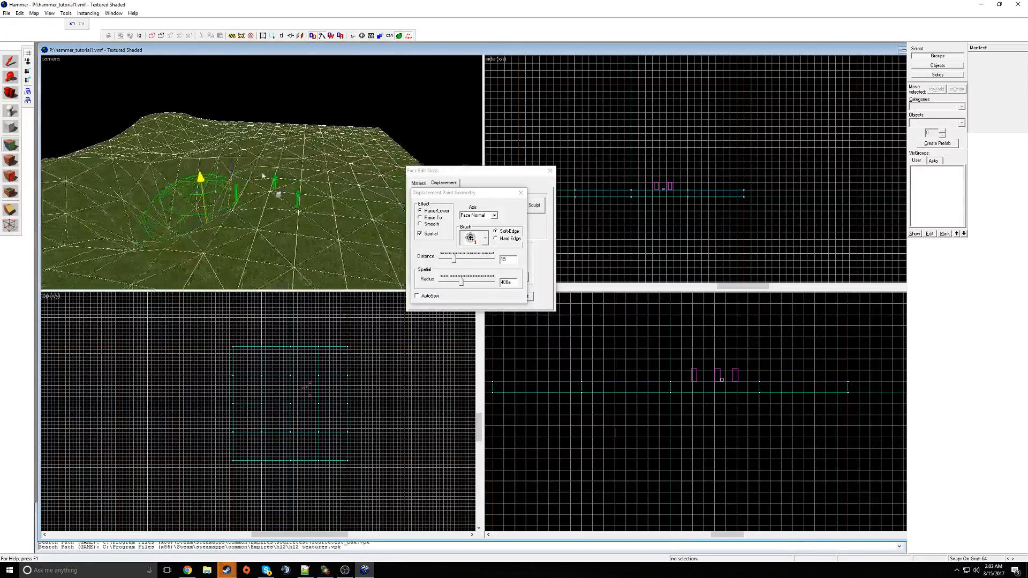
Switch the paint effect to Smooth on the Y-Axis and paint over the terrain between the player models and the outer edge
click(433, 227)
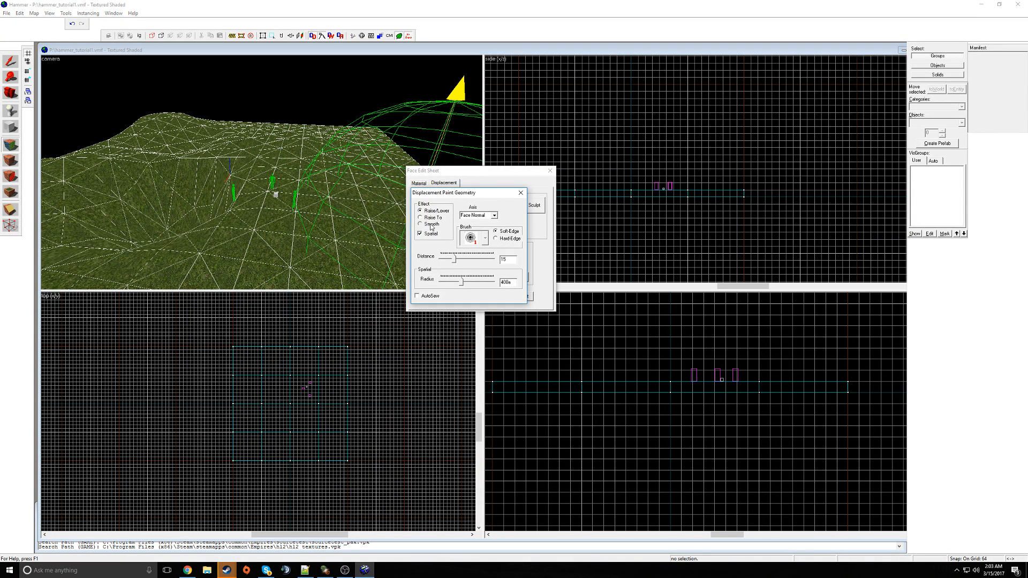
click(489, 229)
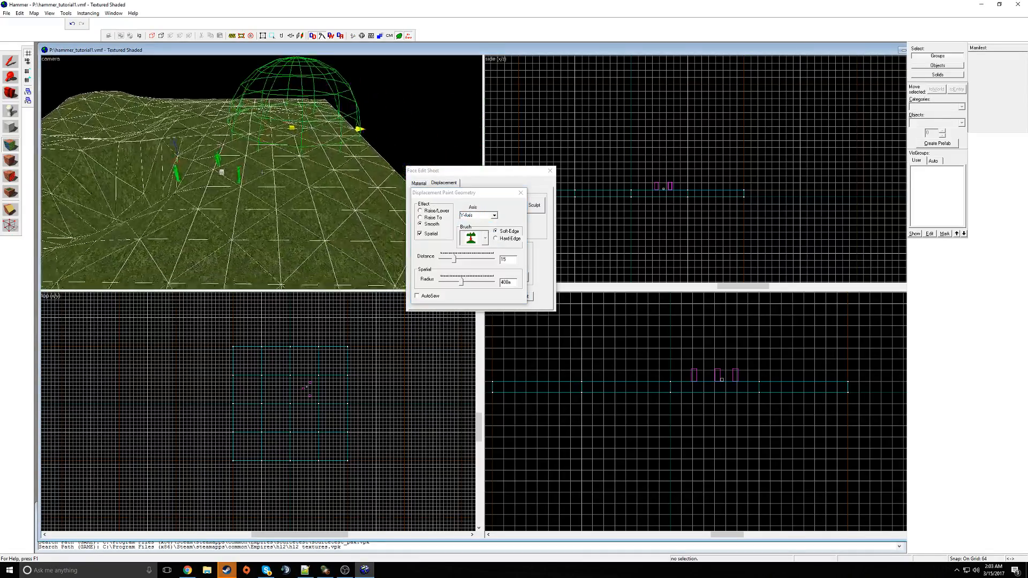
drag(303, 197, 325, 217)
key(z)
key(z)
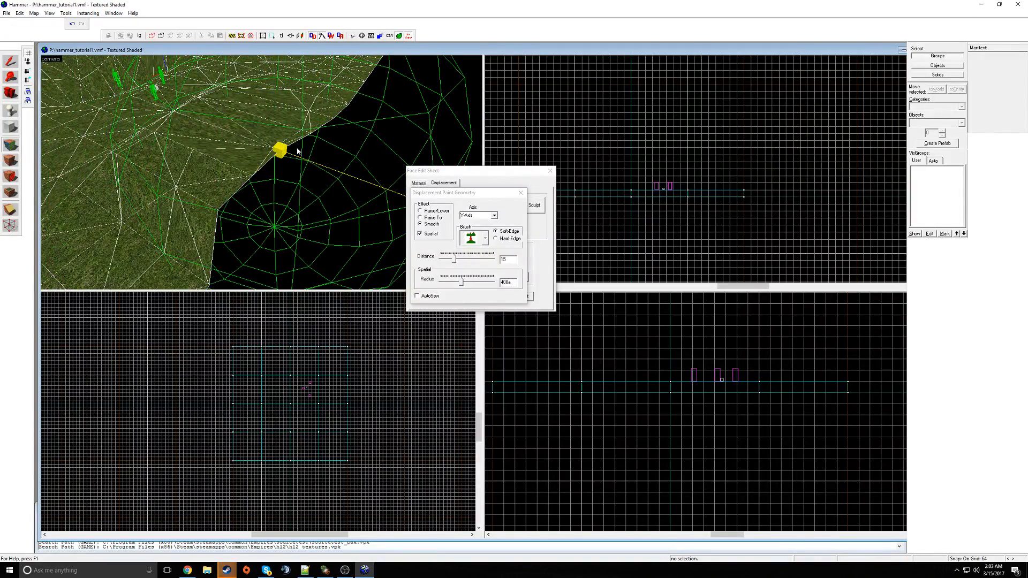
key(z)
key(s)
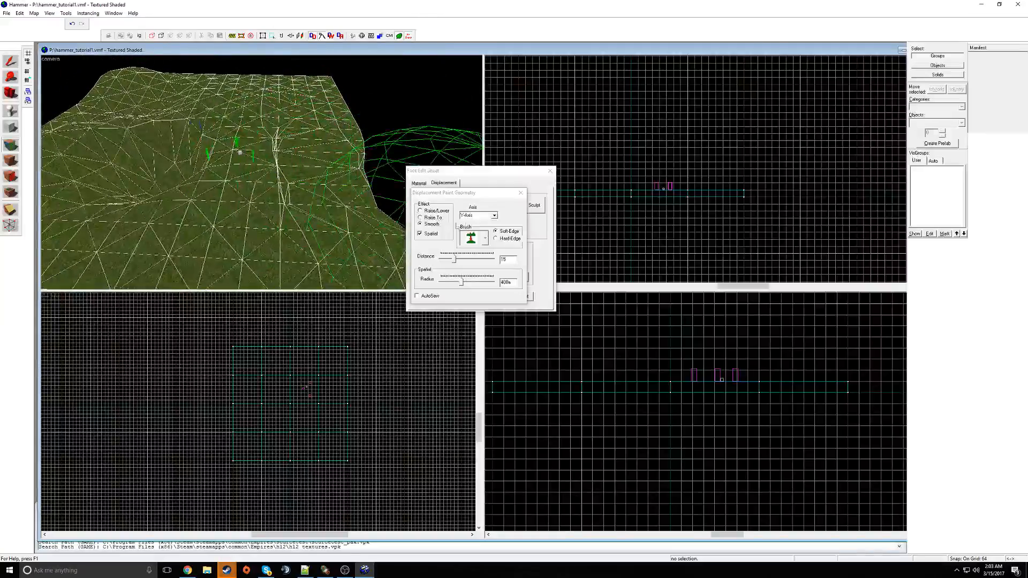
Set the paint axis to Z-Axis and move the smoothing brush around the terrain's outer edges
key(z)
click(500, 216)
click(484, 233)
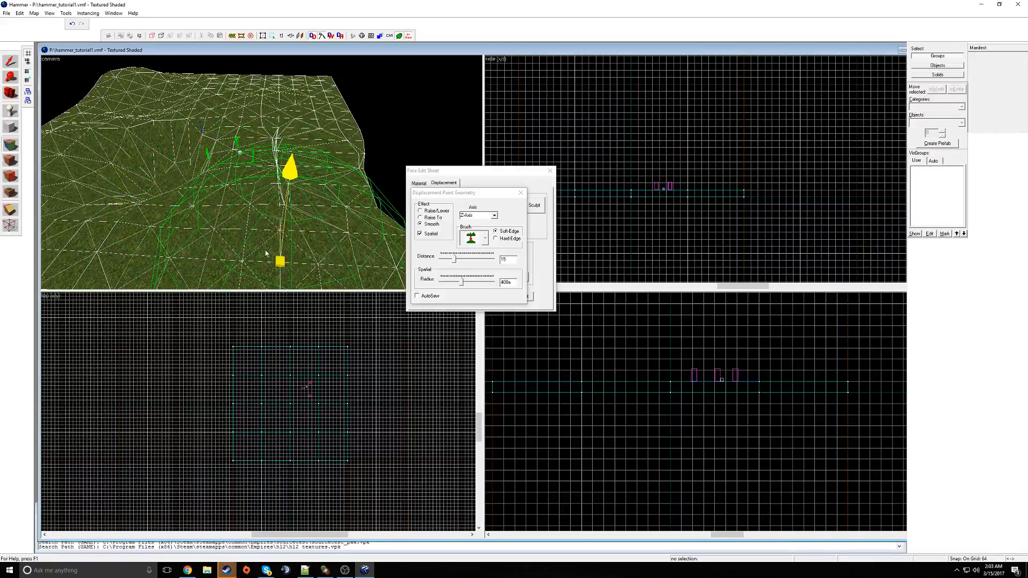
key(z)
key(w)
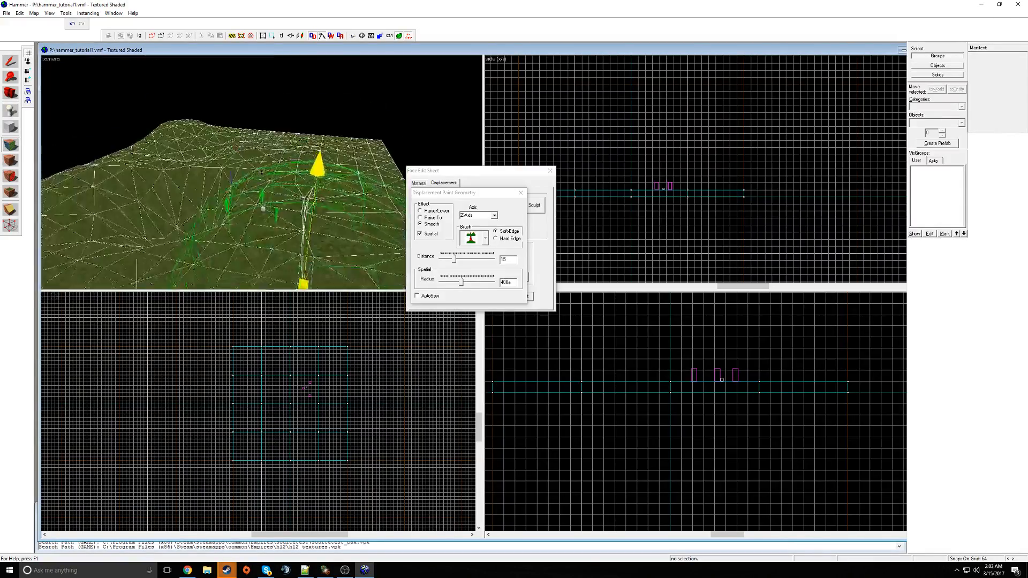
key(w)
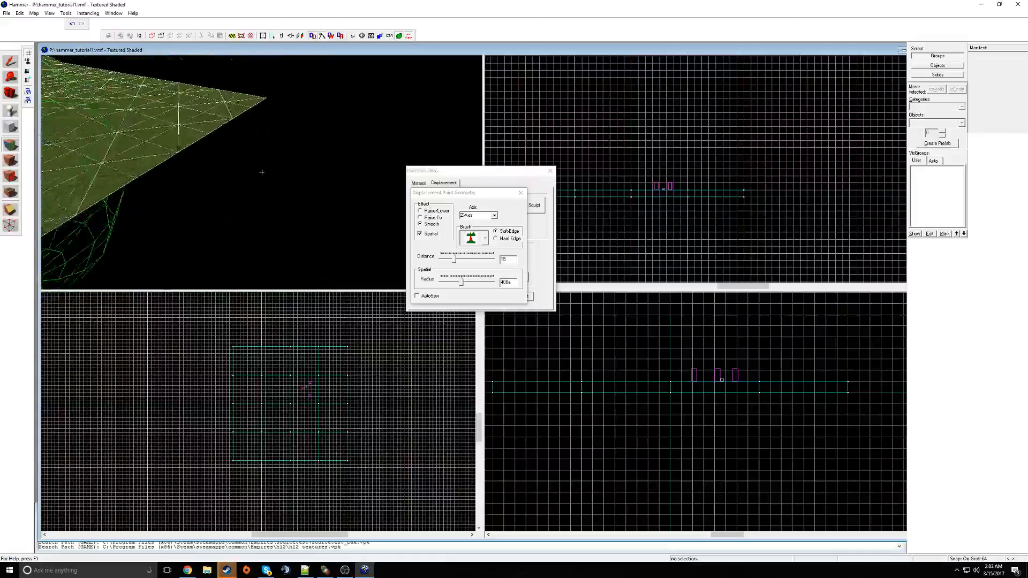
key(z)
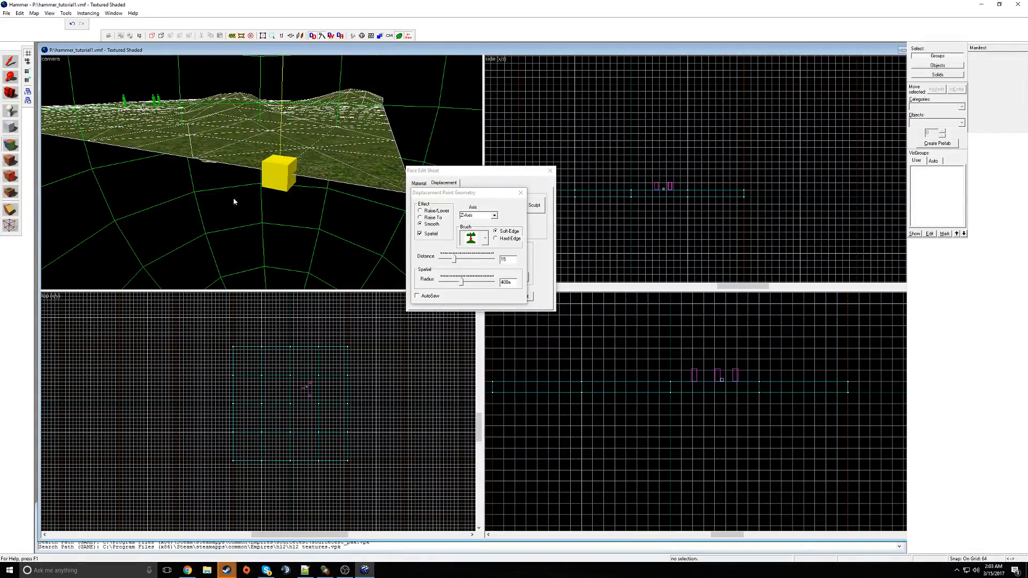
key(z)
key(w)
key(z)
Smooth the uneven terrain around the player models along the Z-Axis
click(486, 215)
mouse_move(225, 165)
mouse_down()
mouse_move(230, 175)
mouse_move(160, 174)
mouse_move(183, 155)
mouse_up()
key(a)
key(s)
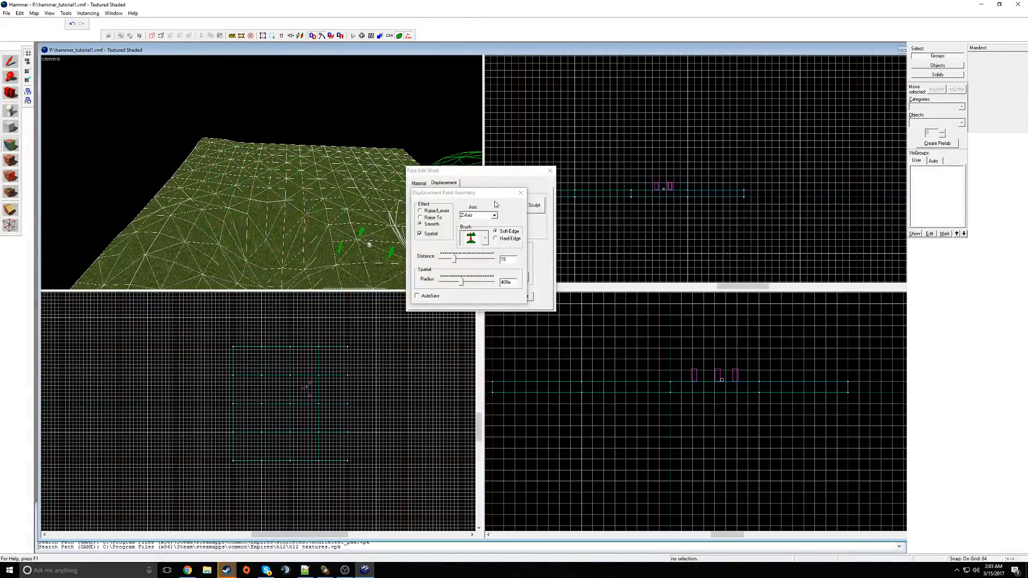
key(d)
key(w)
key(z)
key(z)
key(a)
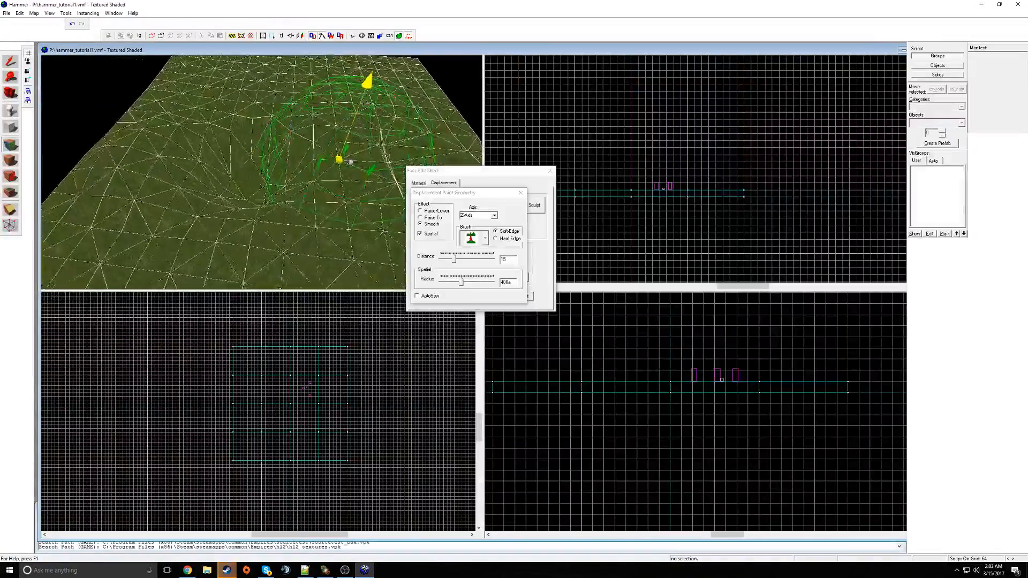
mouse_move(263, 175)
mouse_down()
mouse_move(234, 154)
mouse_move(229, 188)
mouse_move(241, 98)
mouse_move(205, 210)
mouse_move(187, 198)
mouse_up()
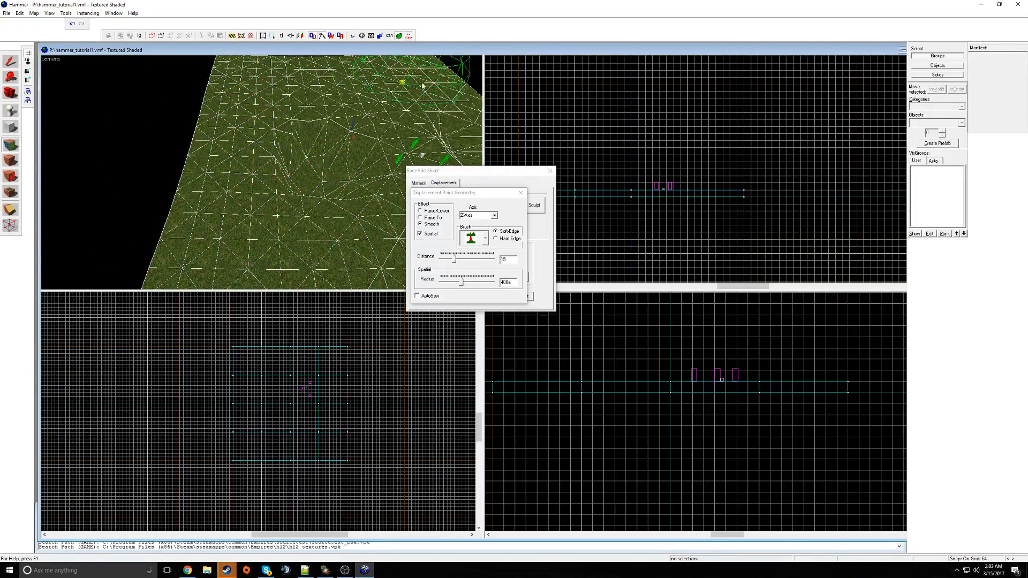
Close the Paint Geometry tool and look over the reshaped terrain around the player models
key(z)
key(d)
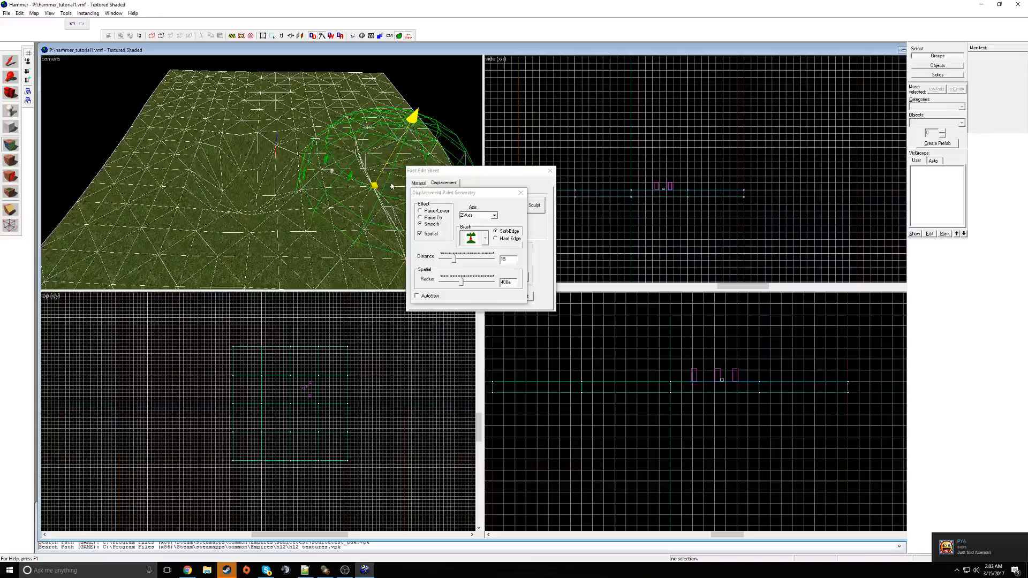
click(520, 192)
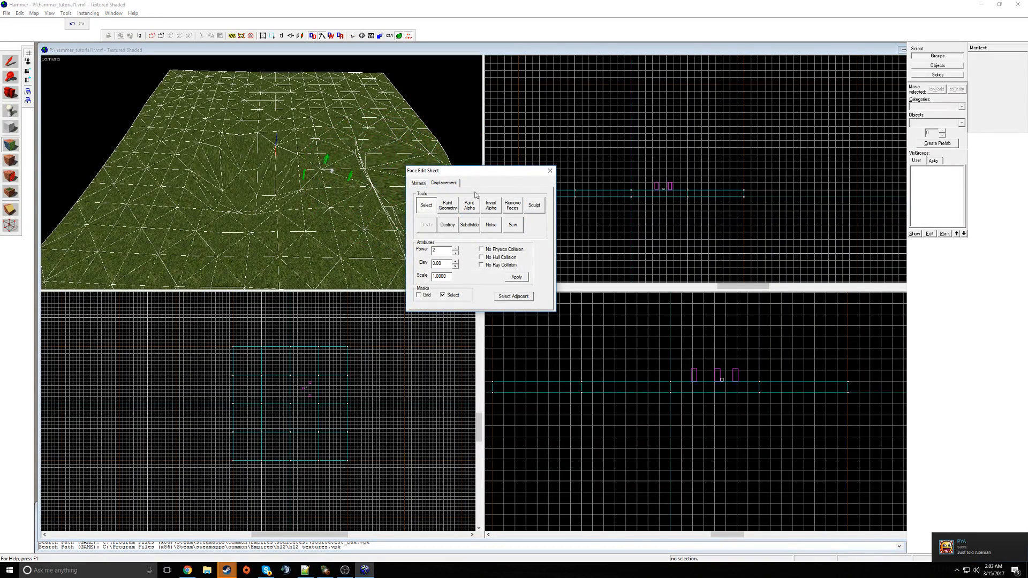
key(z)
key(d)
key(w)
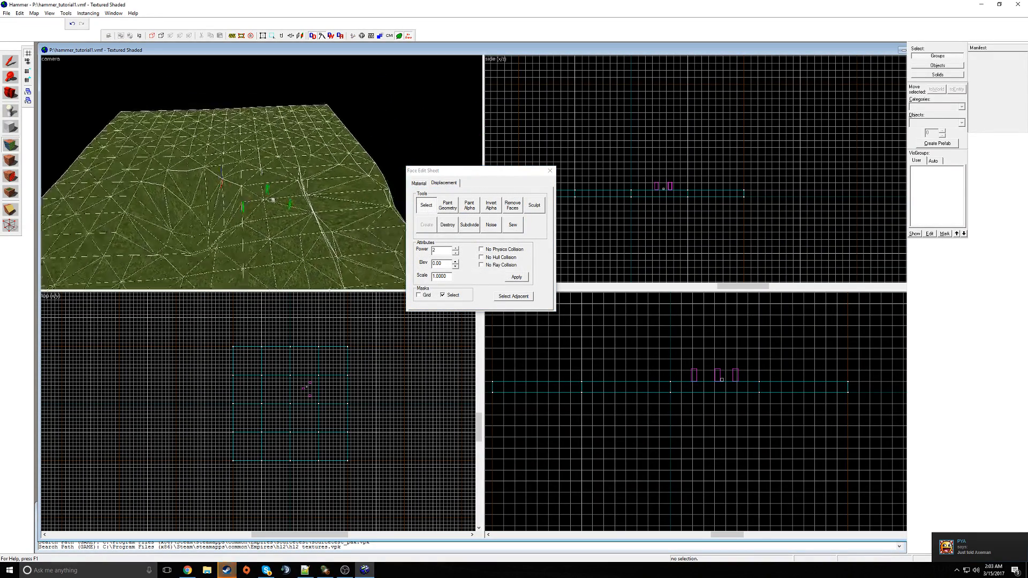
key(s)
key(d)
key(z)
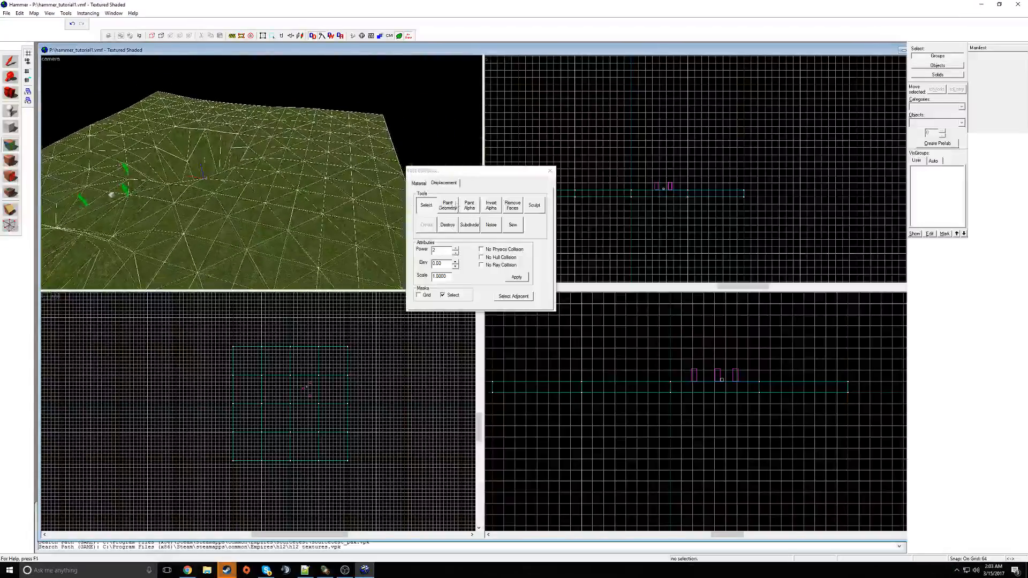
Invert the alpha of all the terrain displacements to swap the grass for mud
click(490, 208)
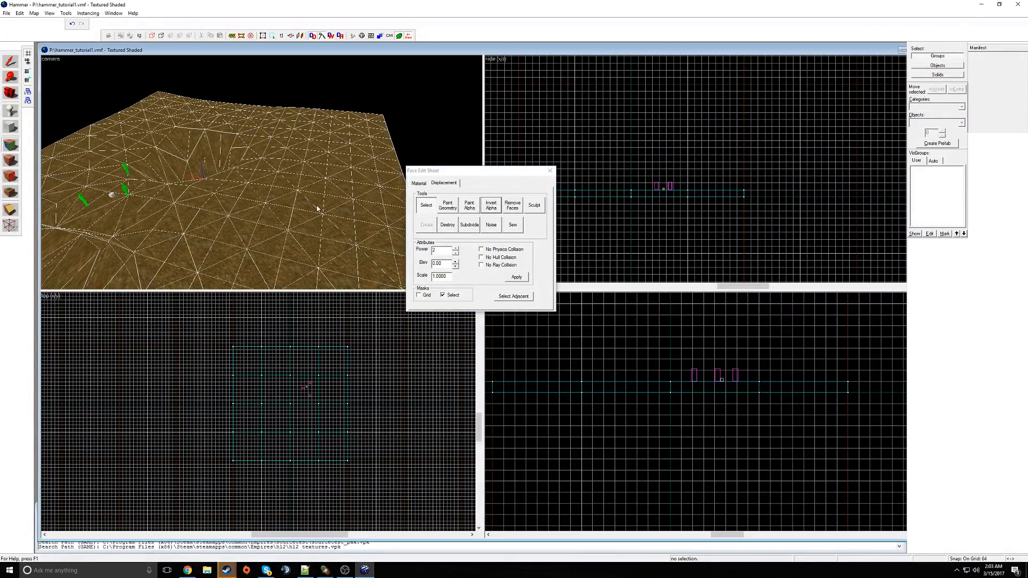
key(w)
key(d)
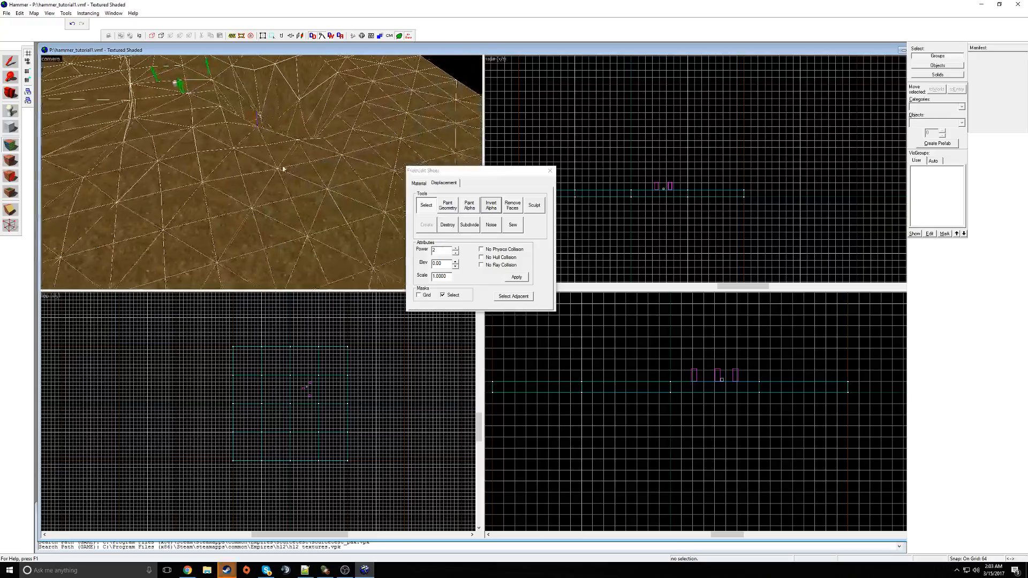
key(z)
Show the material settings of the terrain faces and examine the blend_grass_mud_003 texture against the terrain
click(417, 183)
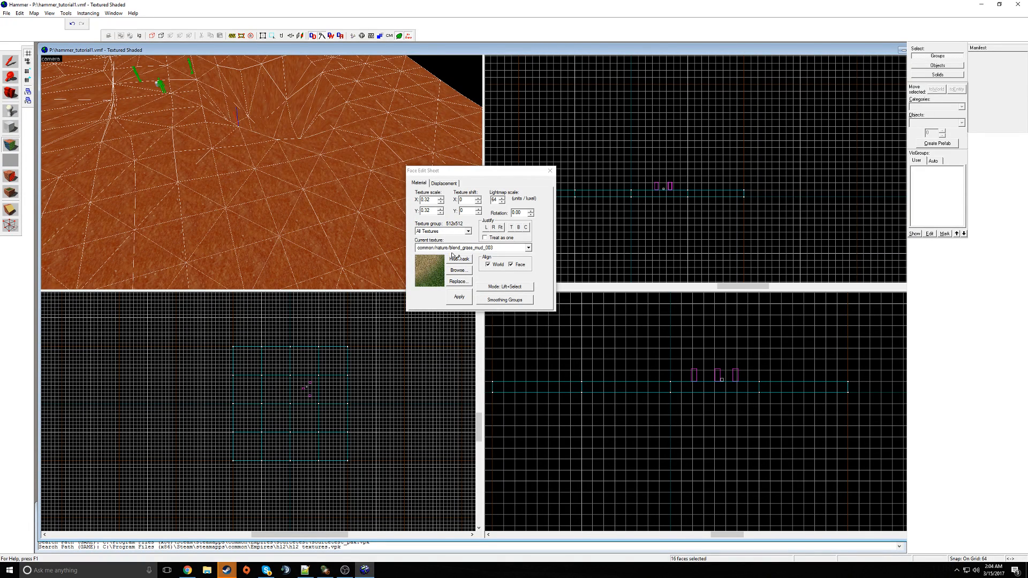
key(z)
key(d)
key(s)
key(w)
key(z)
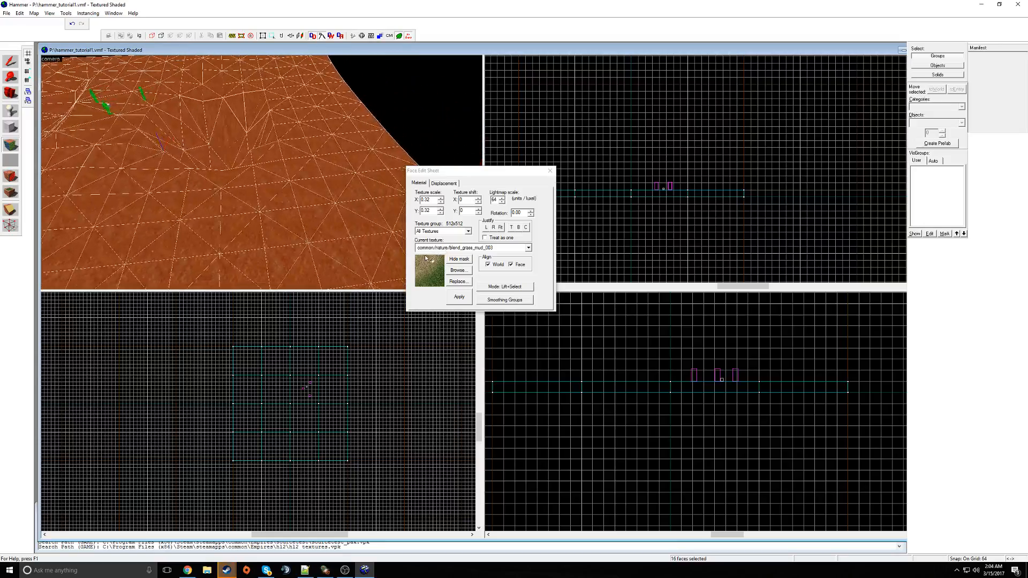
key(z)
key(d)
key(s)
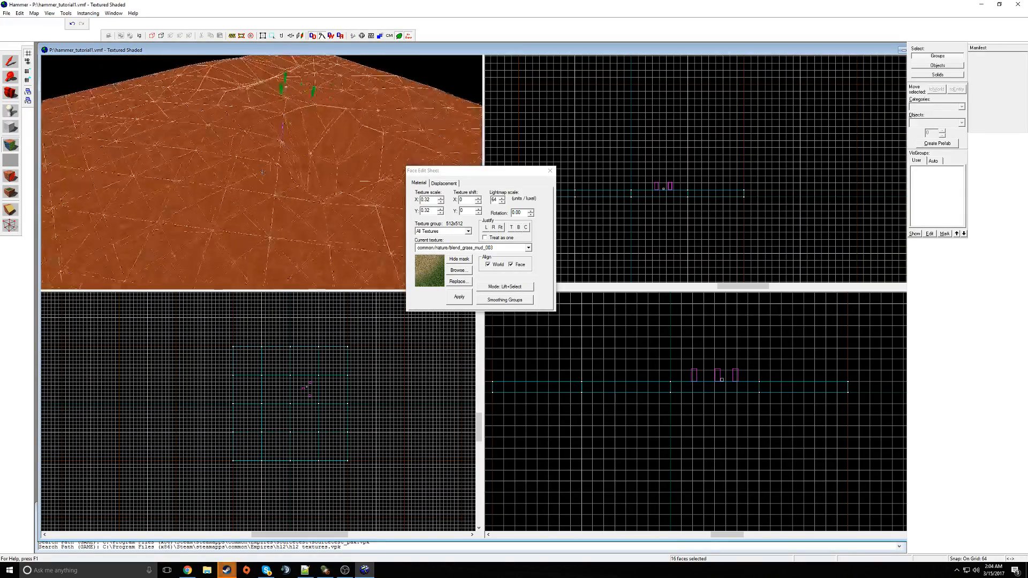
key(w)
key(z)
click(233, 199)
key(s)
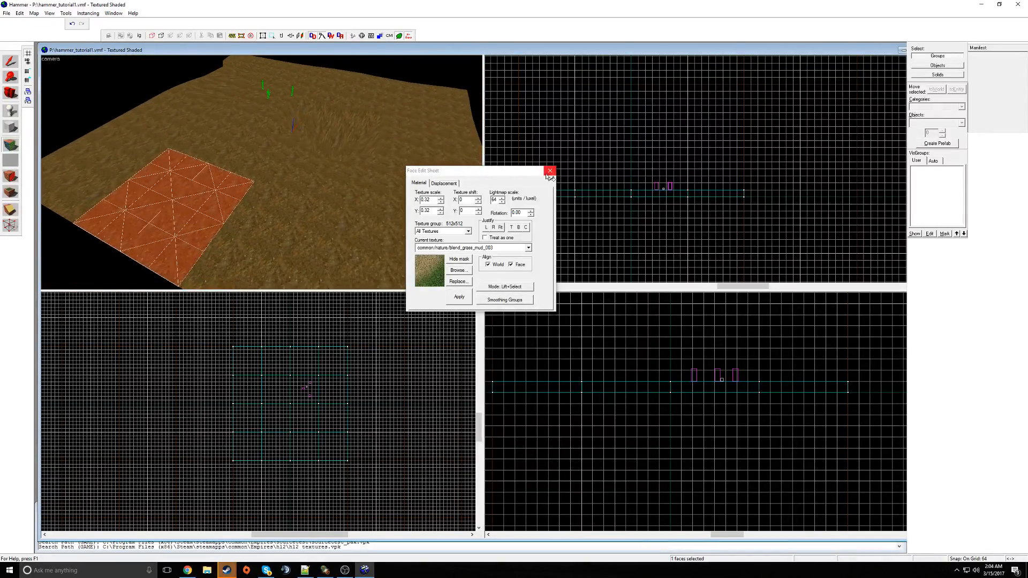
Select everything in the map and reopen the Face Edit Sheet on the displacement settings for all the terrain faces
click(550, 171)
key(ctrl+a)
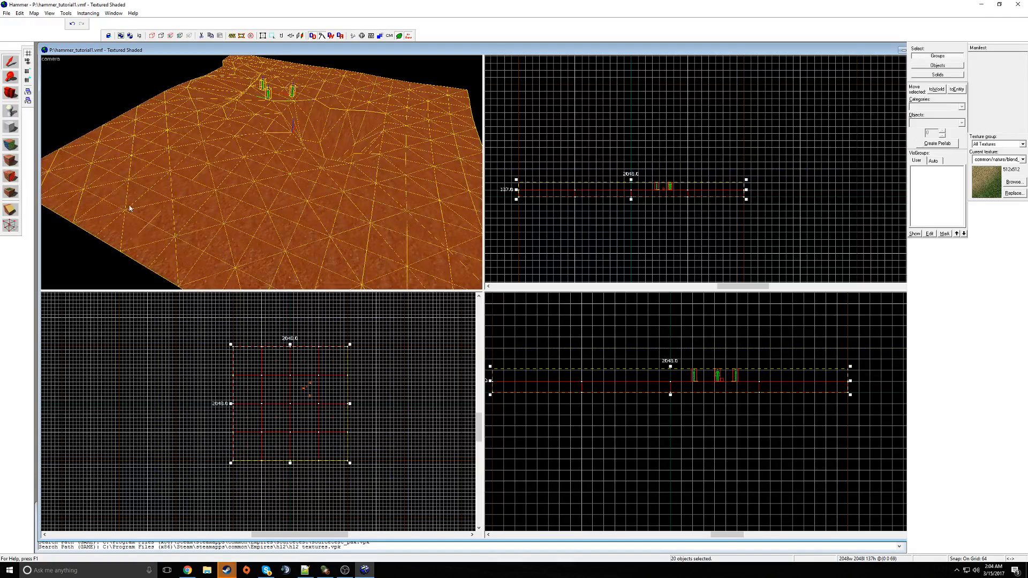
click(10, 145)
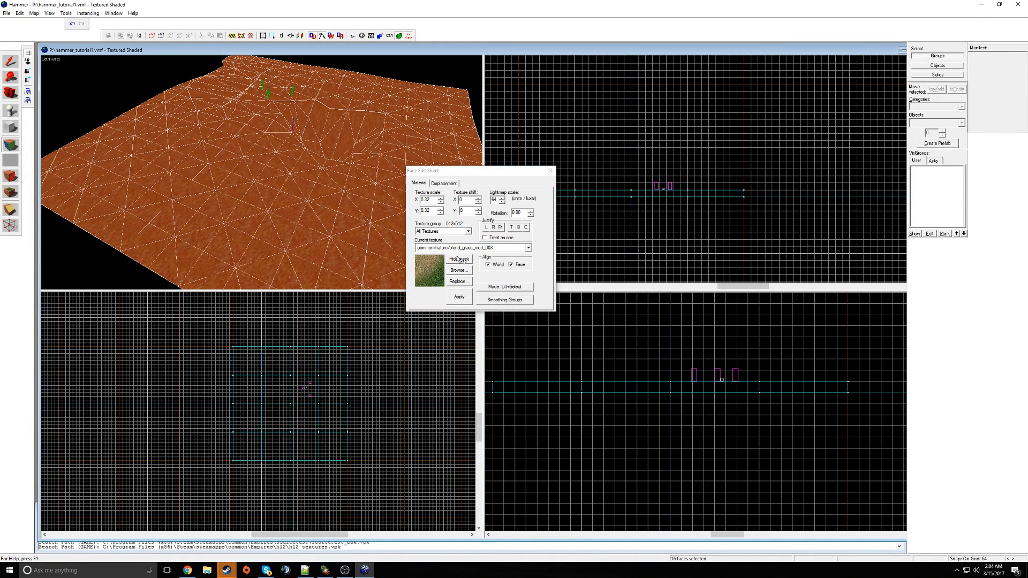
click(444, 184)
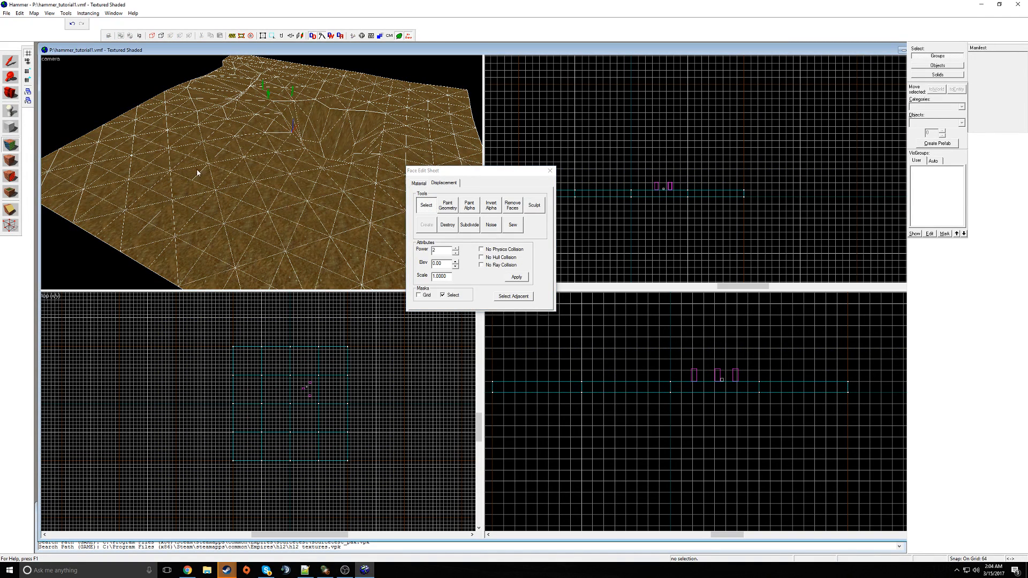
Start the Paint Alpha tool with the Raise/Lower effect and bring its brush close over the mud terrain
click(469, 205)
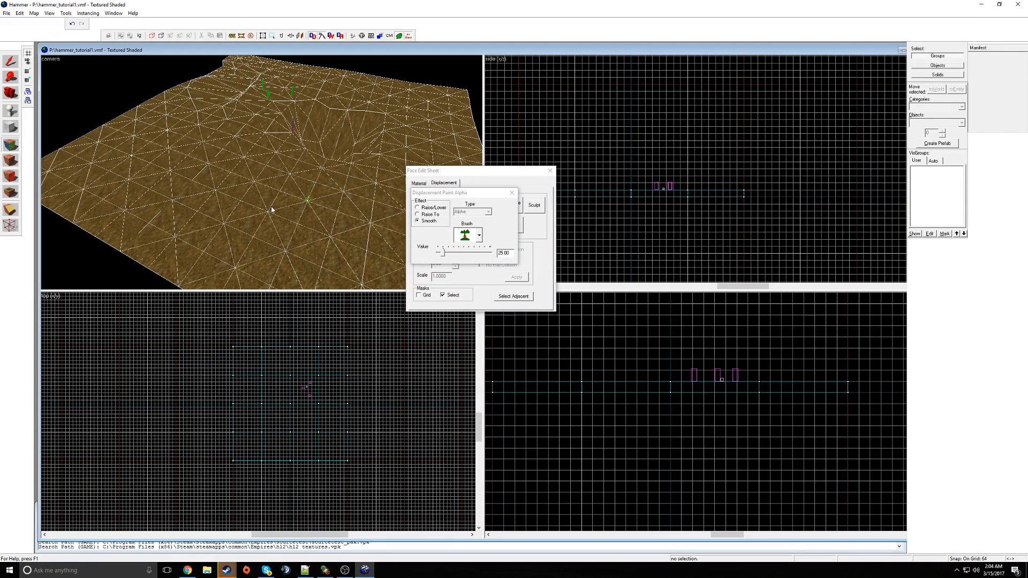
key(z)
key(a)
key(z)
click(441, 210)
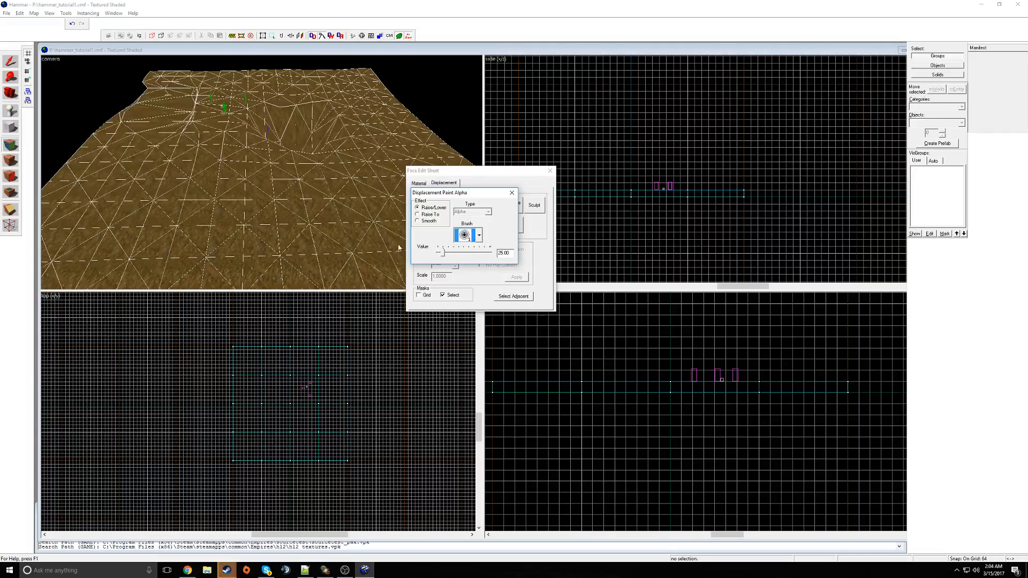
key(w)
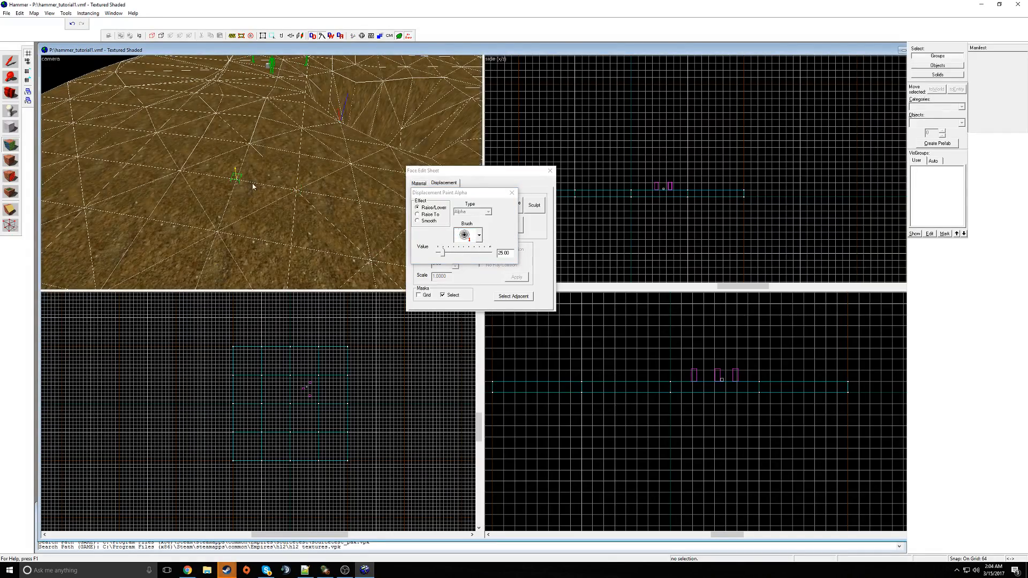
Paint a broad patch of grass over the mud near one corner of the terrain with an alpha value of 25
key(w)
key(a)
mouse_move(250, 194)
mouse_down()
mouse_move(218, 188)
mouse_move(232, 177)
mouse_move(186, 220)
mouse_up()
key(s)
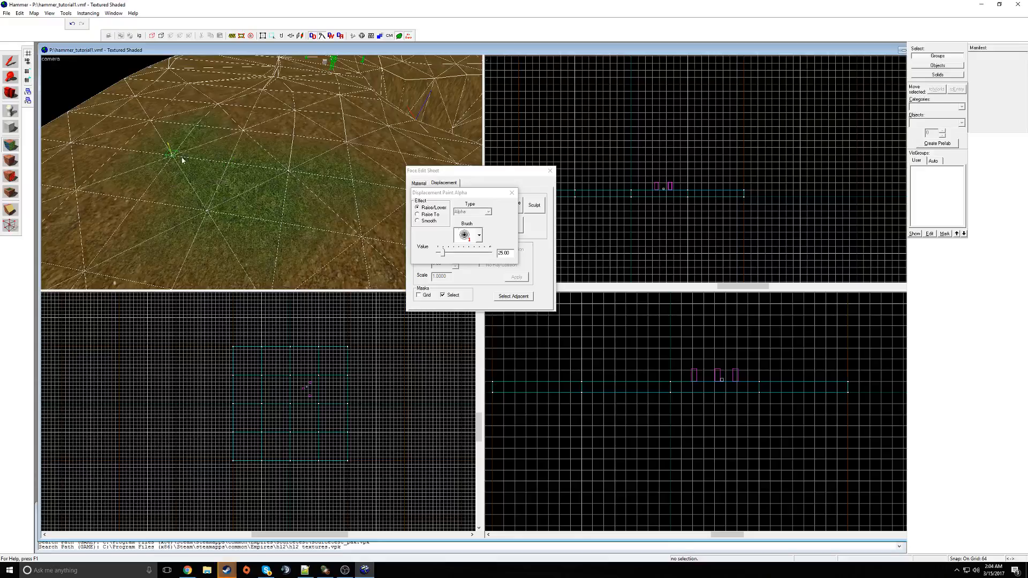
key(s)
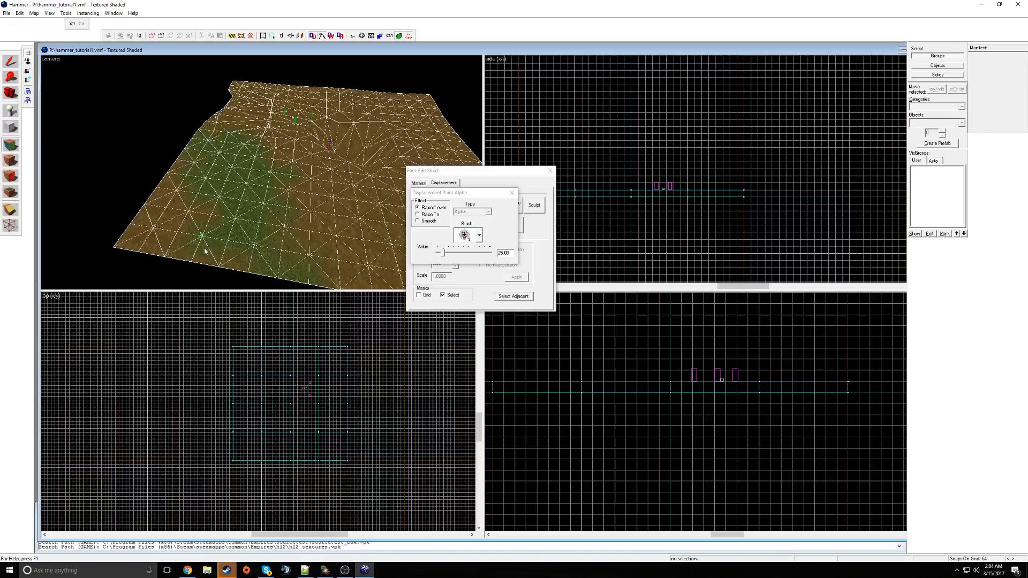
key(a)
drag(204, 247, 152, 246)
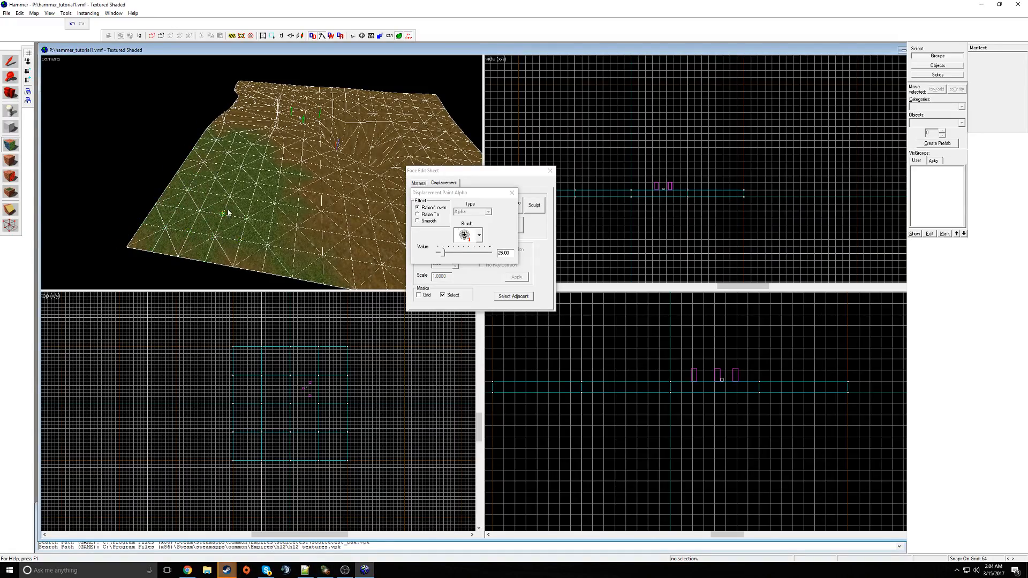
Extend the painted grass along the terrain's outer edge to the neighbouring corner
key(w)
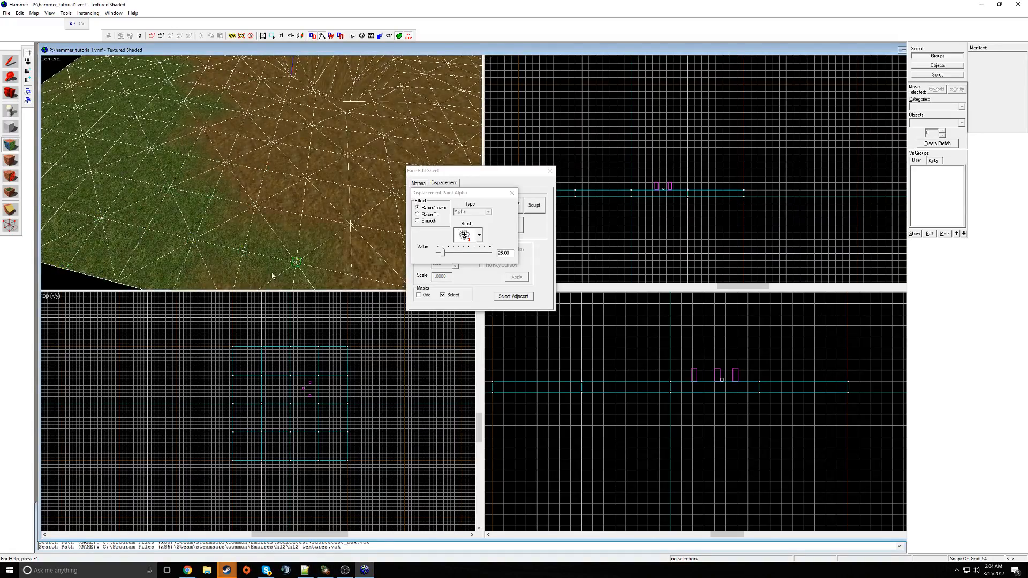
key(z)
key(z)
key(a)
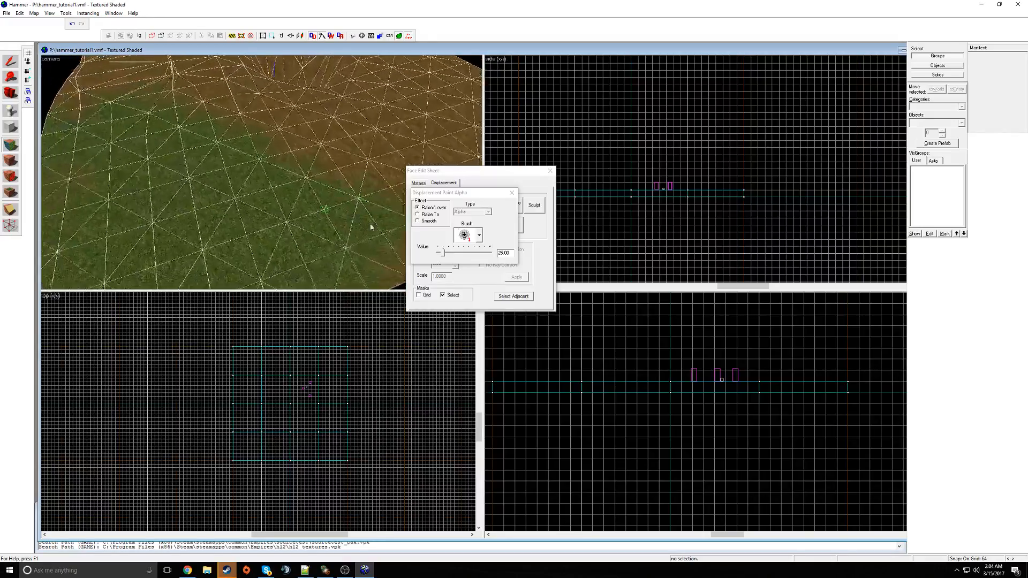
key(z)
key(d)
key(z)
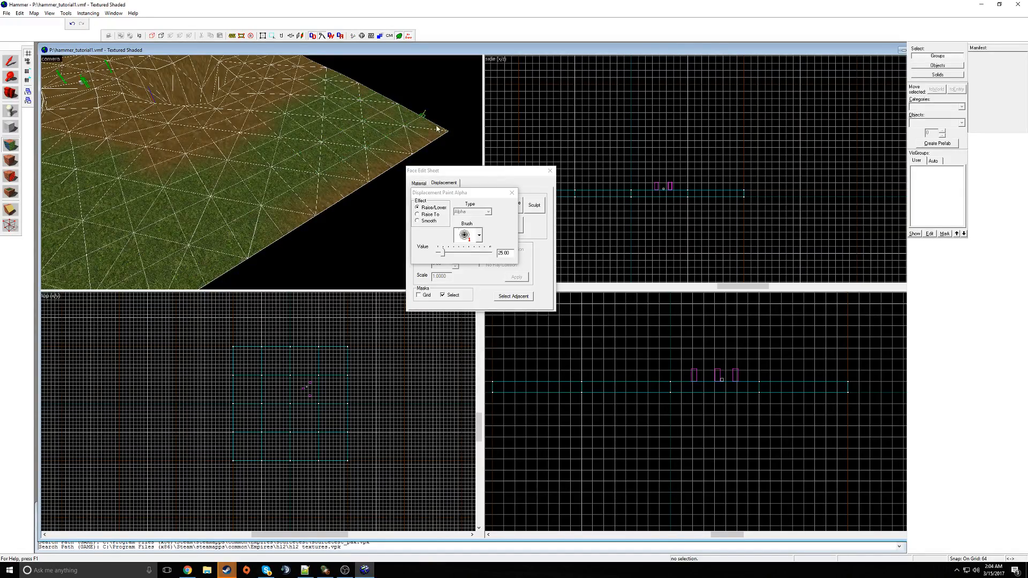
key(z)
key(d)
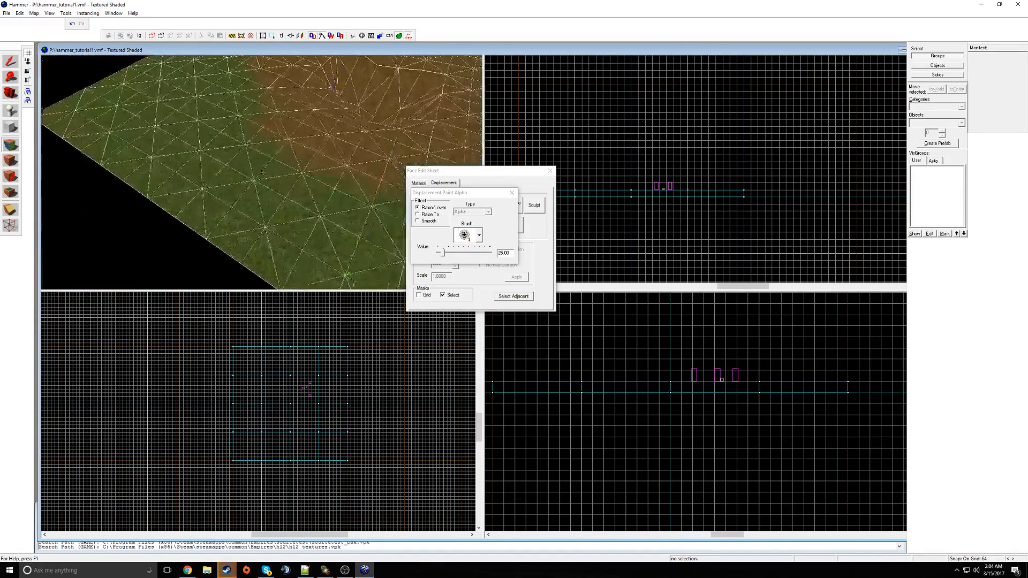
Paint a grass strip across the mud on the other side of the terrain and close the Paint Alpha settings
key(z)
key(z)
key(d)
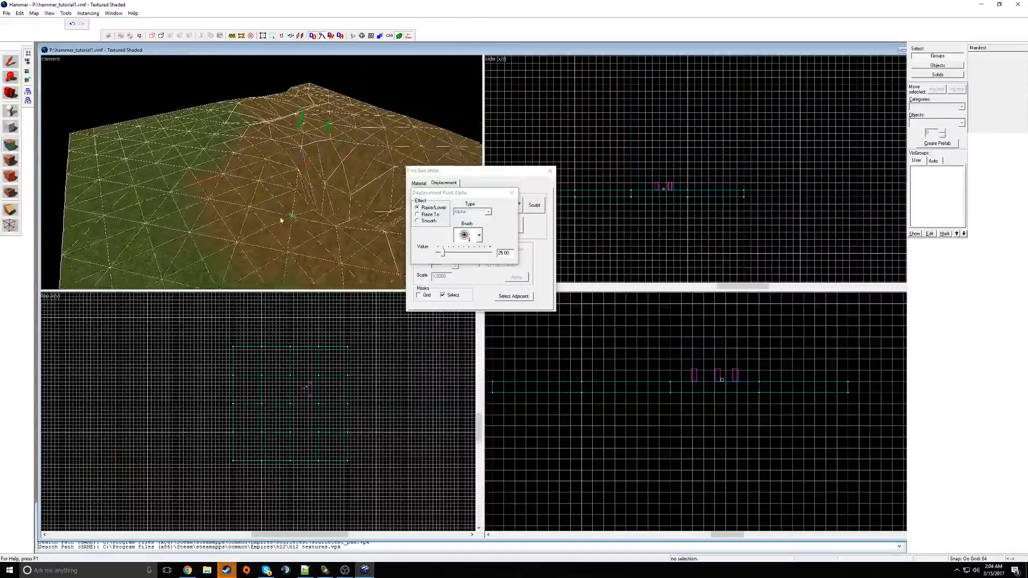
key(z)
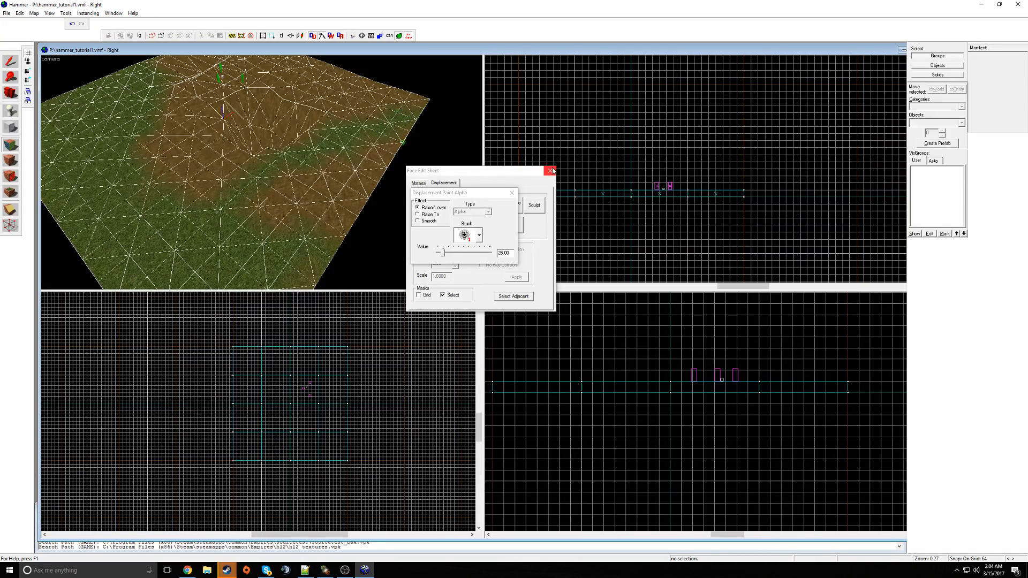
click(512, 193)
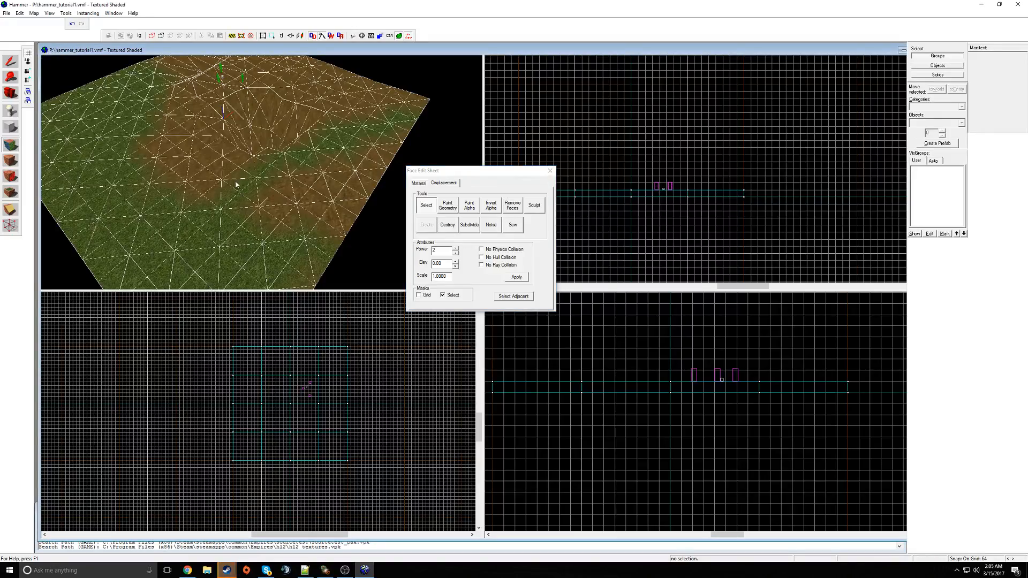
Apply displacement noise with a minimum of 4.50 to all the terrain faces
key(z)
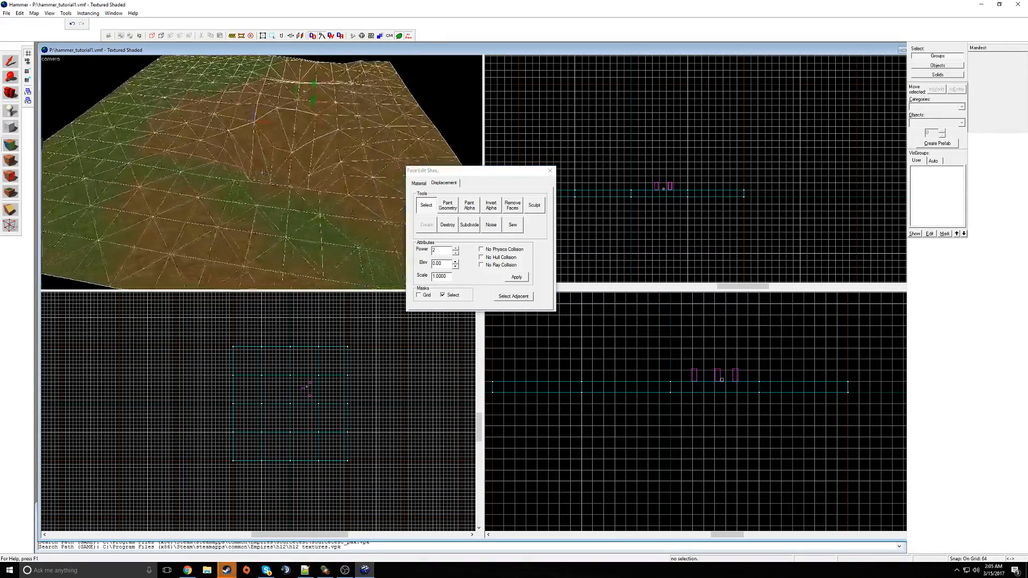
key(z)
click(492, 225)
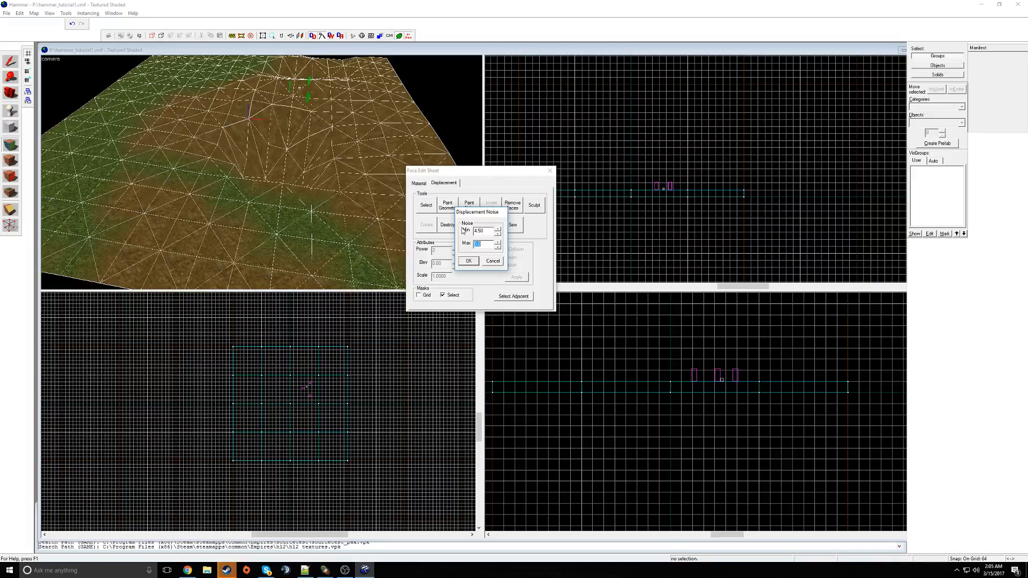
key(Return)
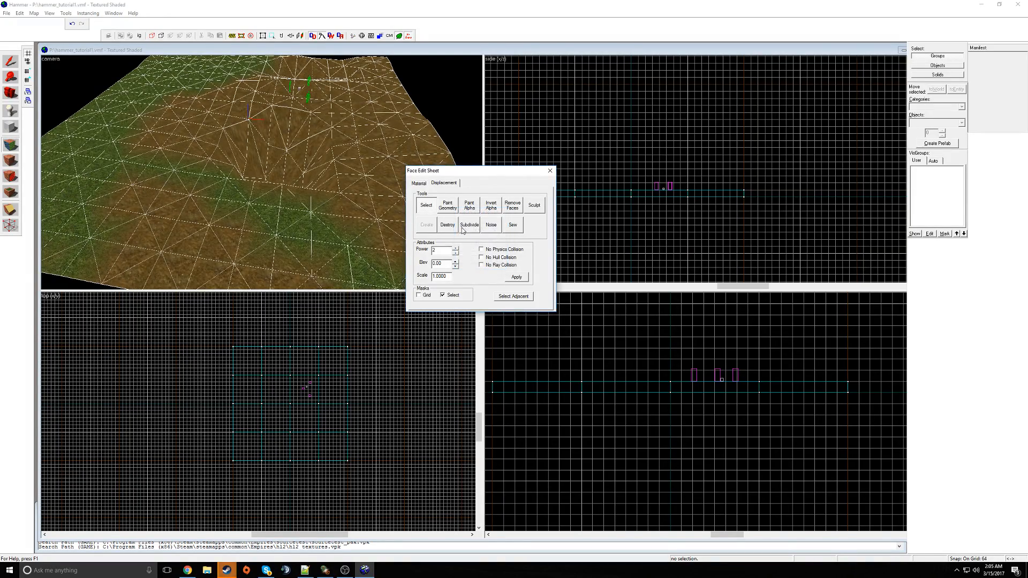
Inspect the terrain at ground level and apply another round of displacement noise to roughen all its faces
key(z)
key(w)
key(w)
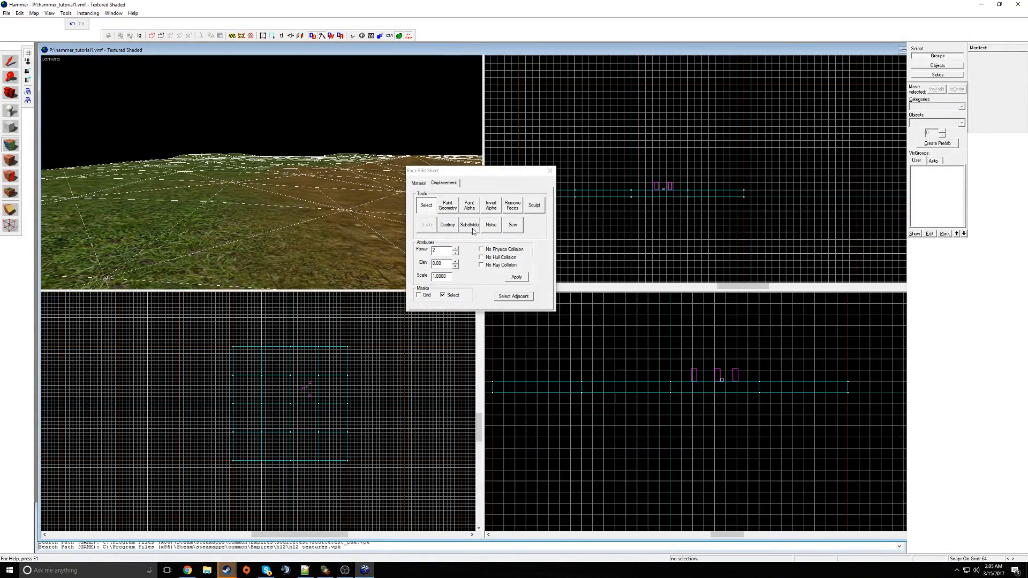
click(492, 227)
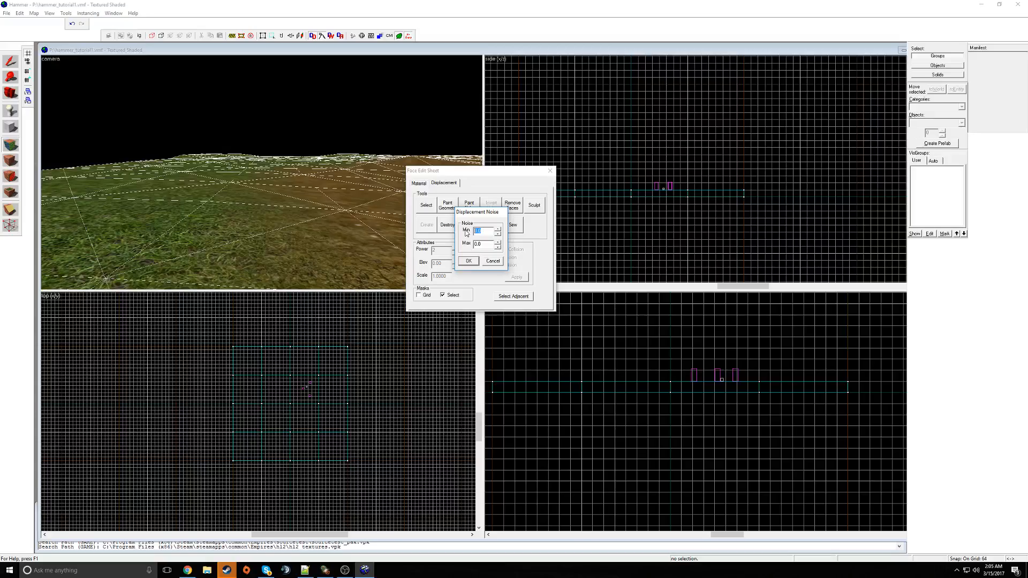
key(Return)
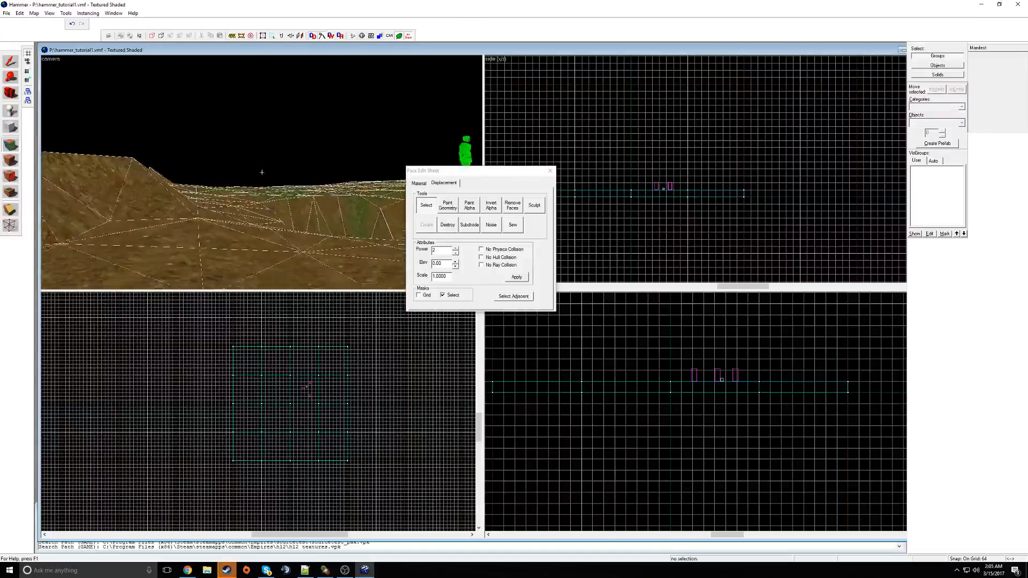
Examine the noise-roughened hills from ground level and from an overview of the whole terrain
key(w)
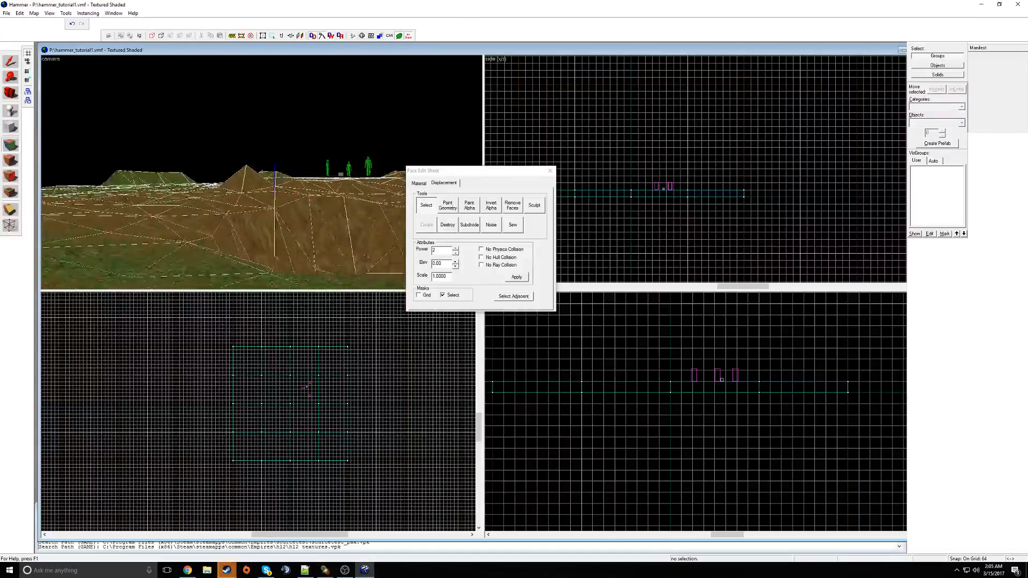
key(w)
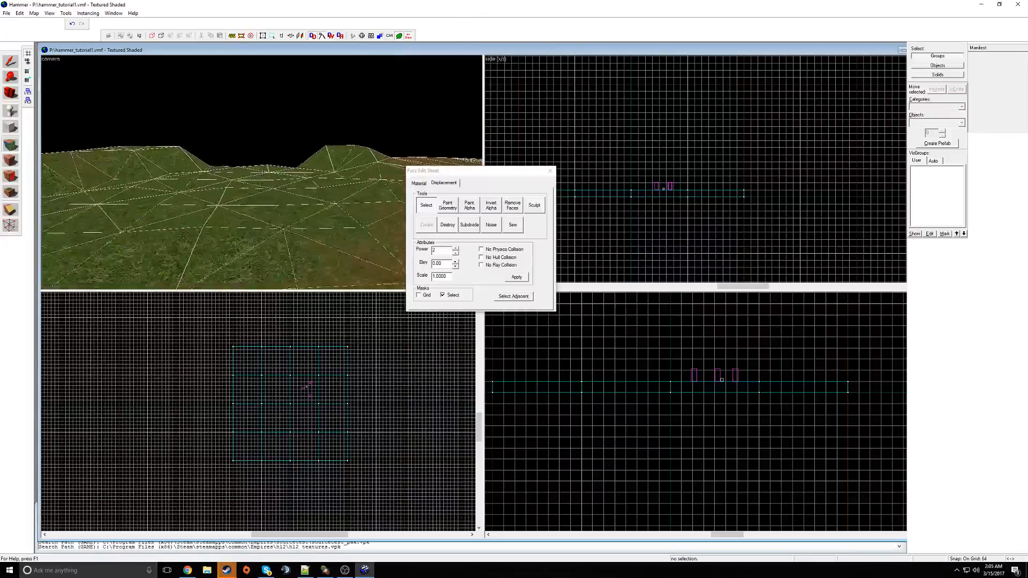
key(s)
key(s)
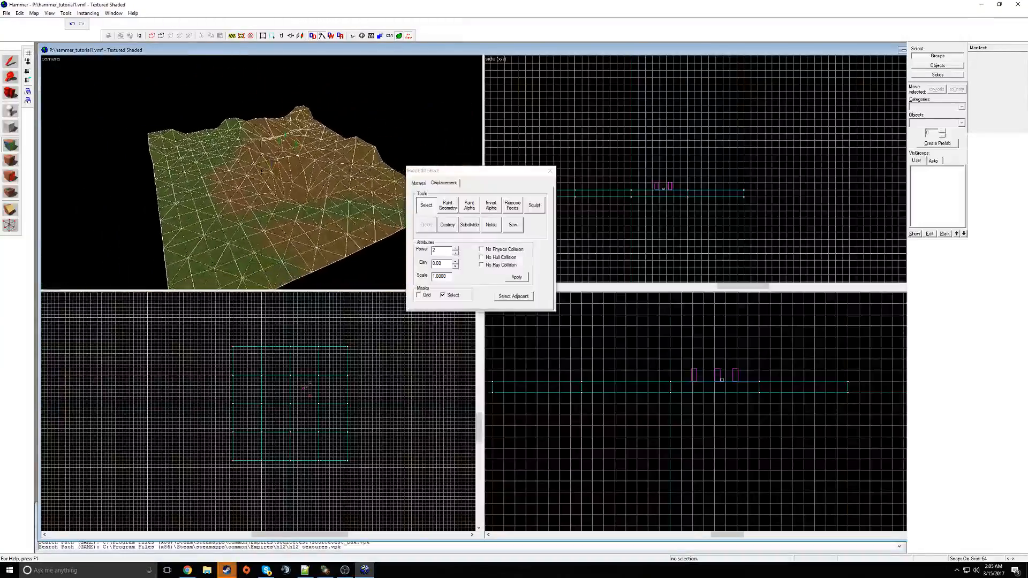
key(w)
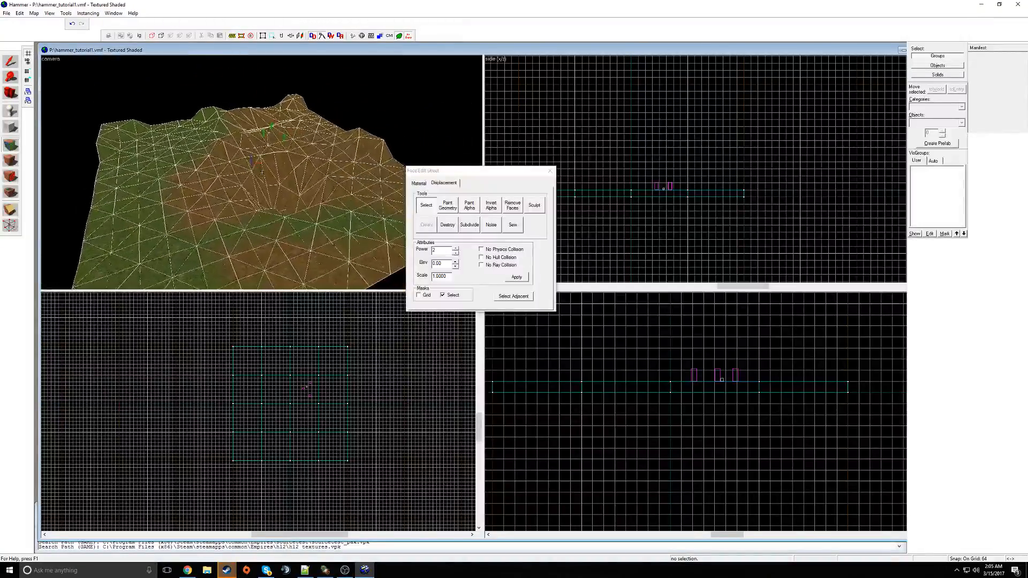
key(s)
key(w)
key(w)
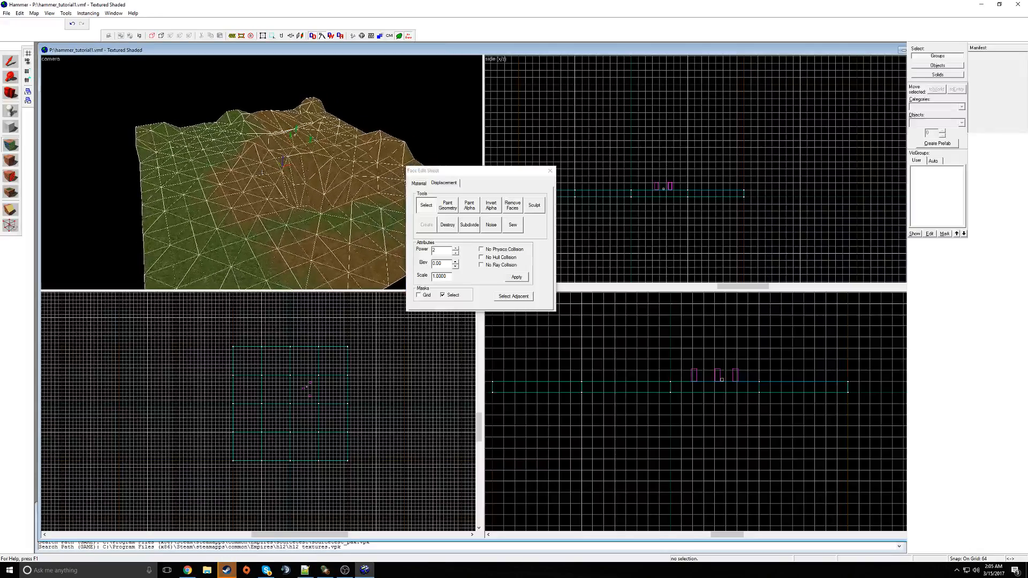
Close the Face Edit Sheet and copy an outer-edge grass tile 512 units outward, beside the terrain
click(550, 170)
click(191, 197)
scroll(195, 422, up, 3)
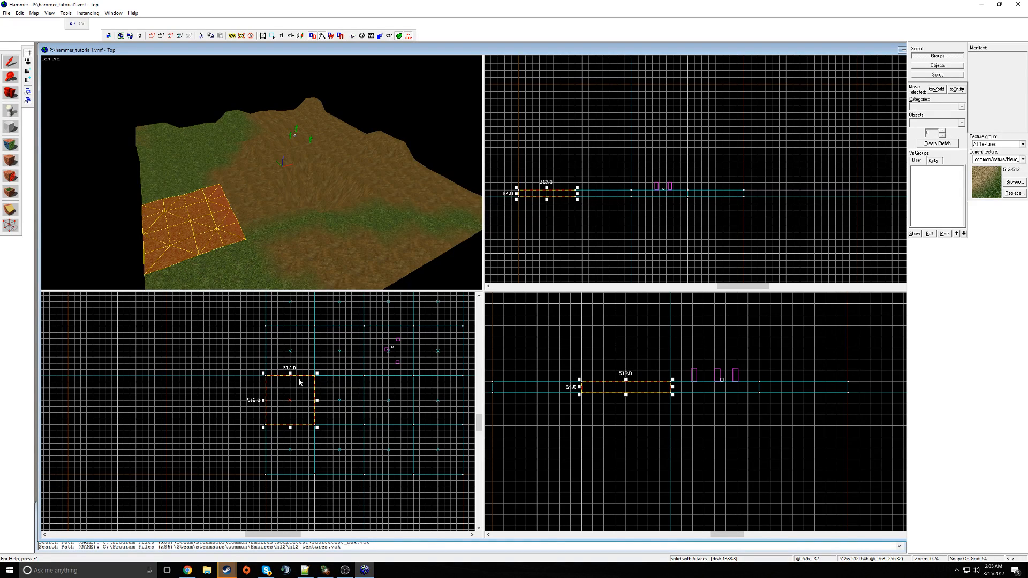
drag(294, 404, 244, 405)
Examine the border between the copied tile and the terrain's edge up close
key(z)
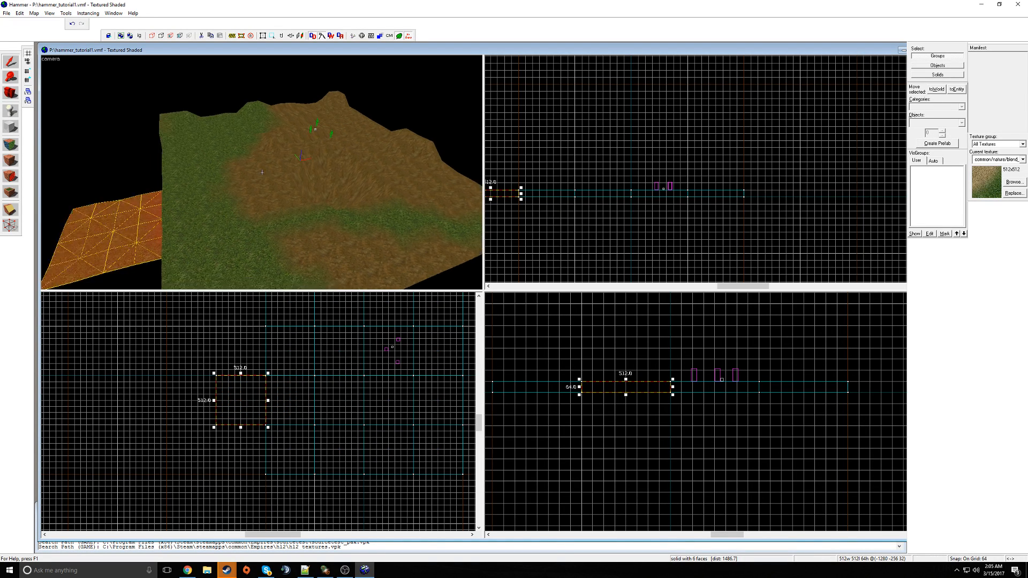
key(w)
key(w)
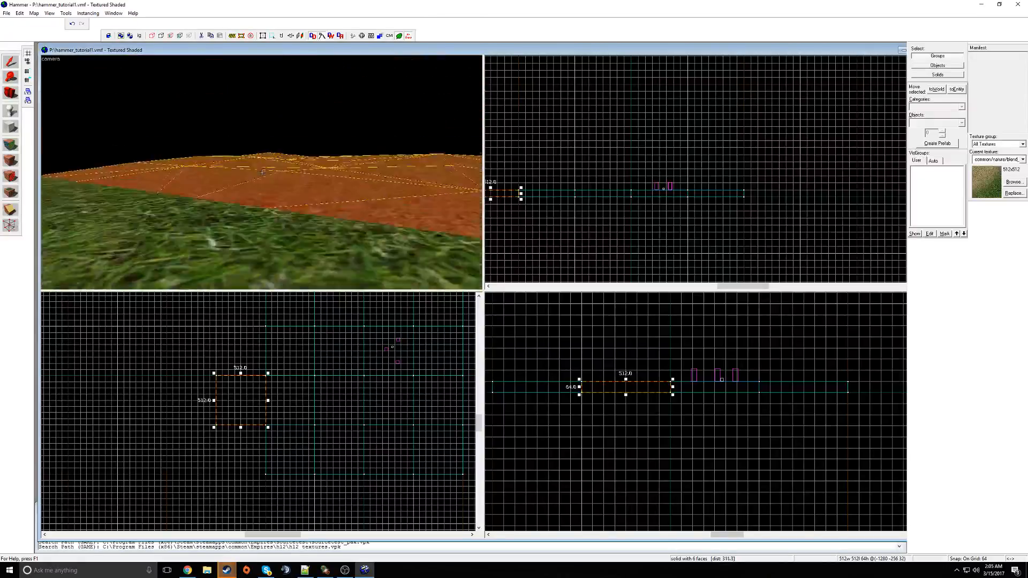
key(w)
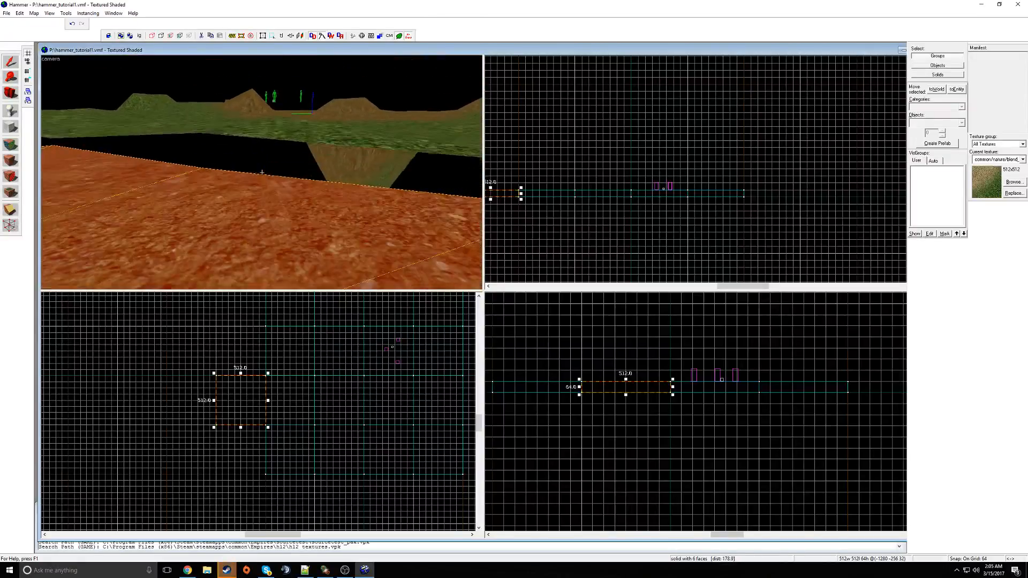
key(w)
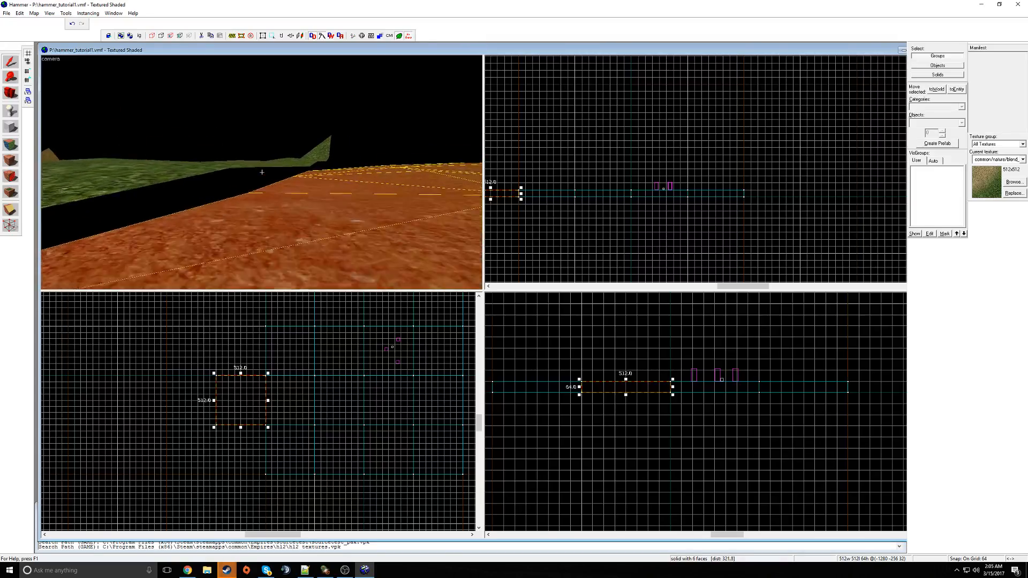
key(d)
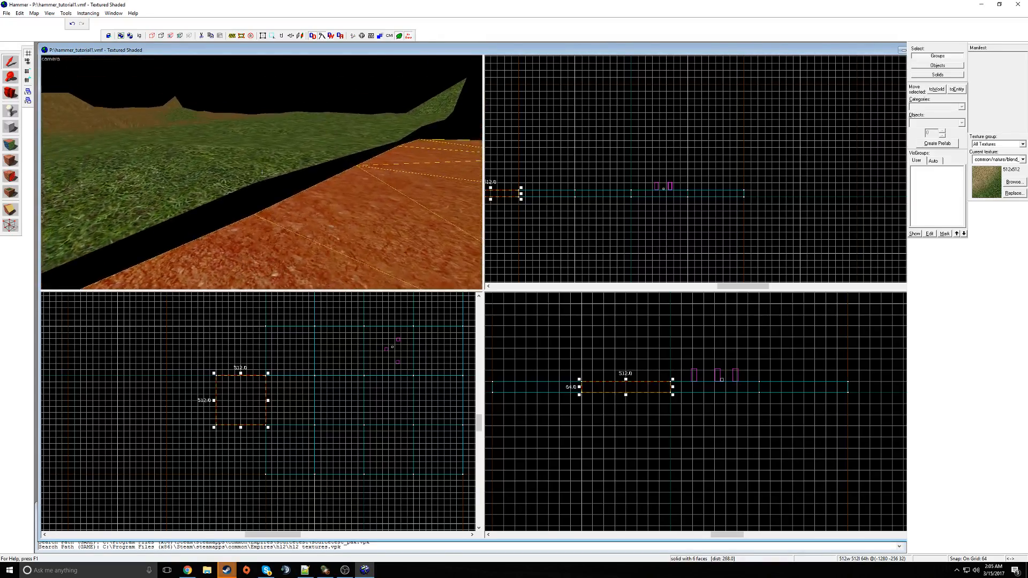
key(s)
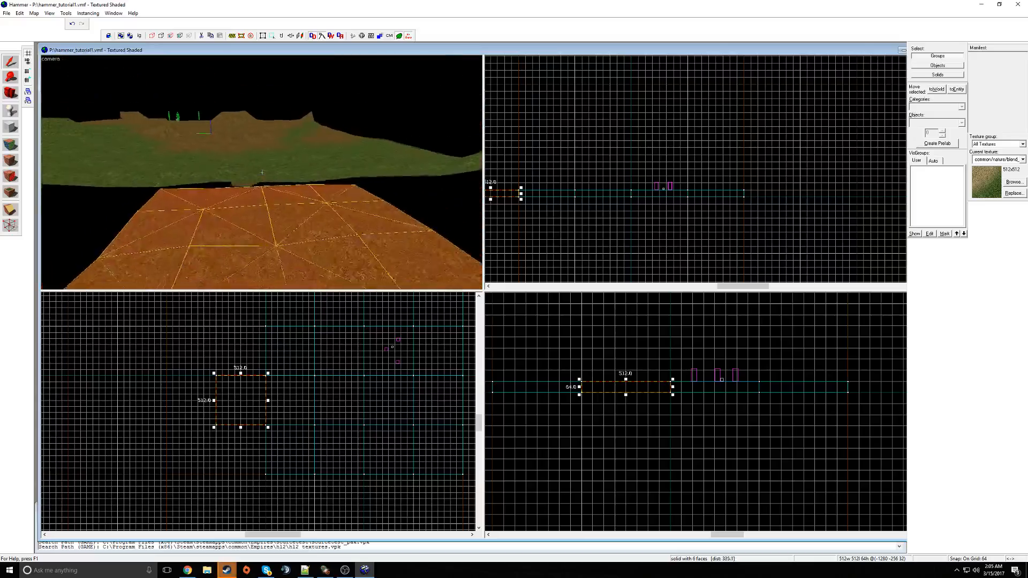
Select the adjoining terrain tile together with the copied one and examine the seam between them
key(d)
key(w)
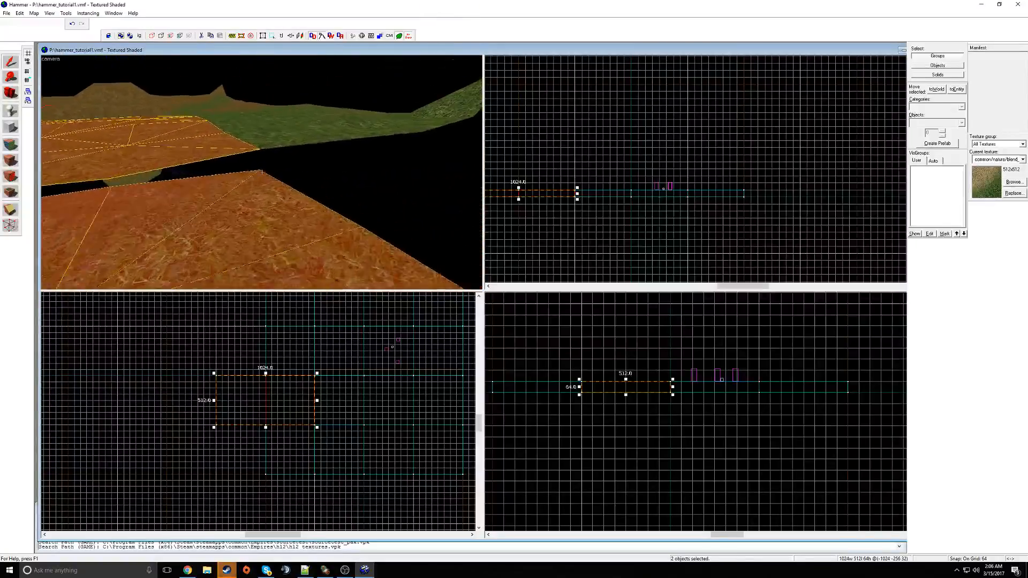
key(a)
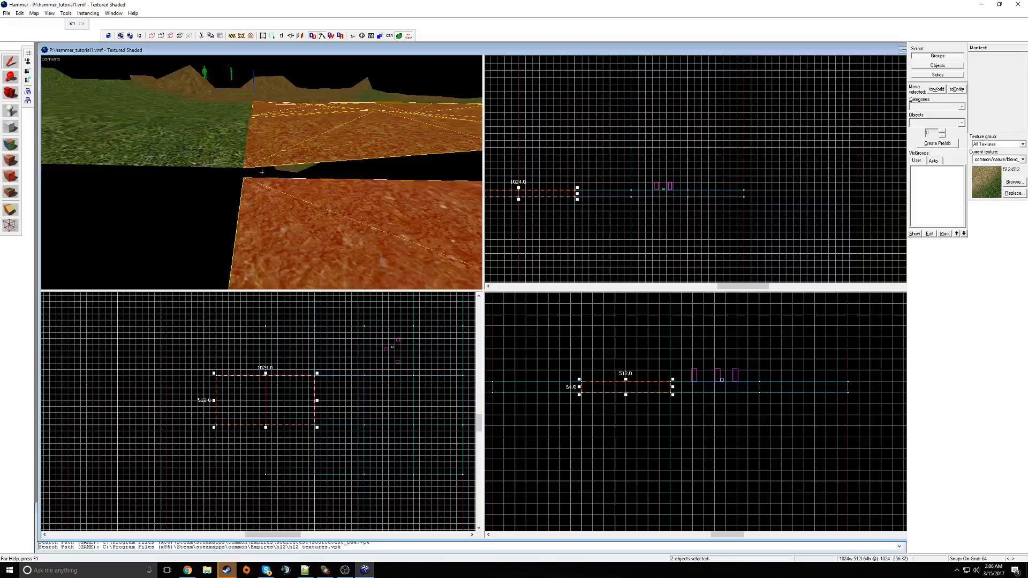
key(d)
key(d)
key(w)
key(s)
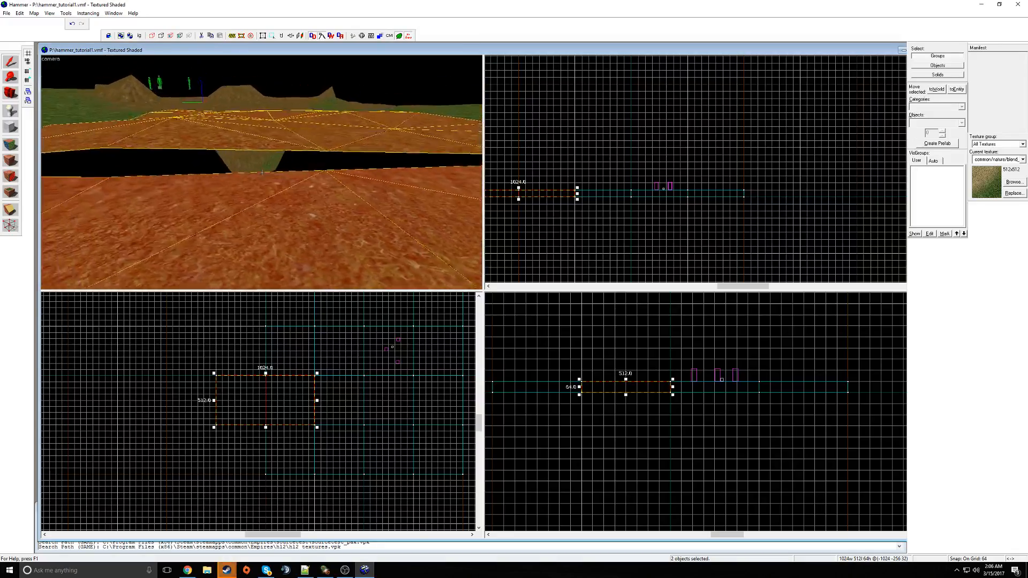
key(a)
key(d)
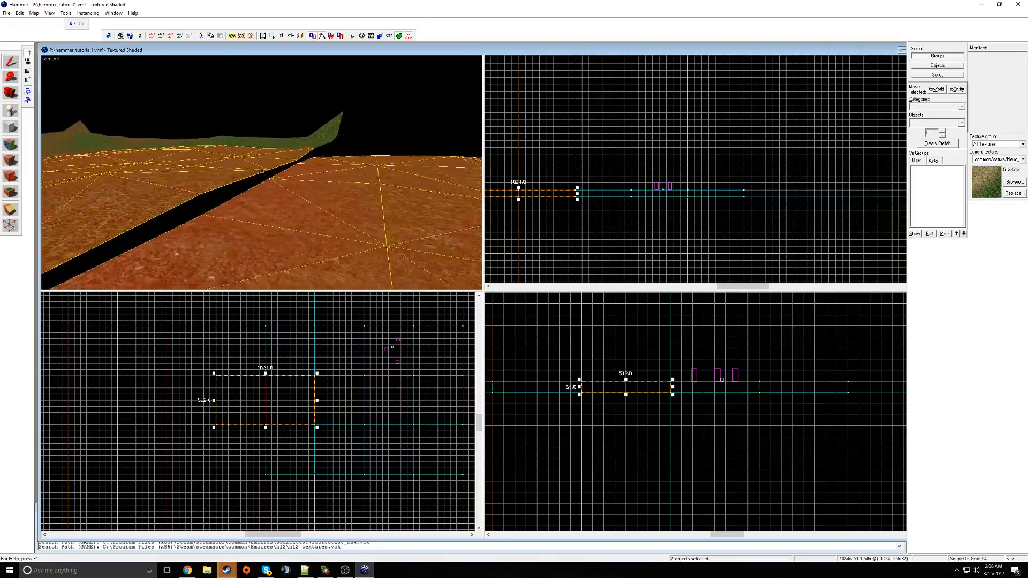
key(w)
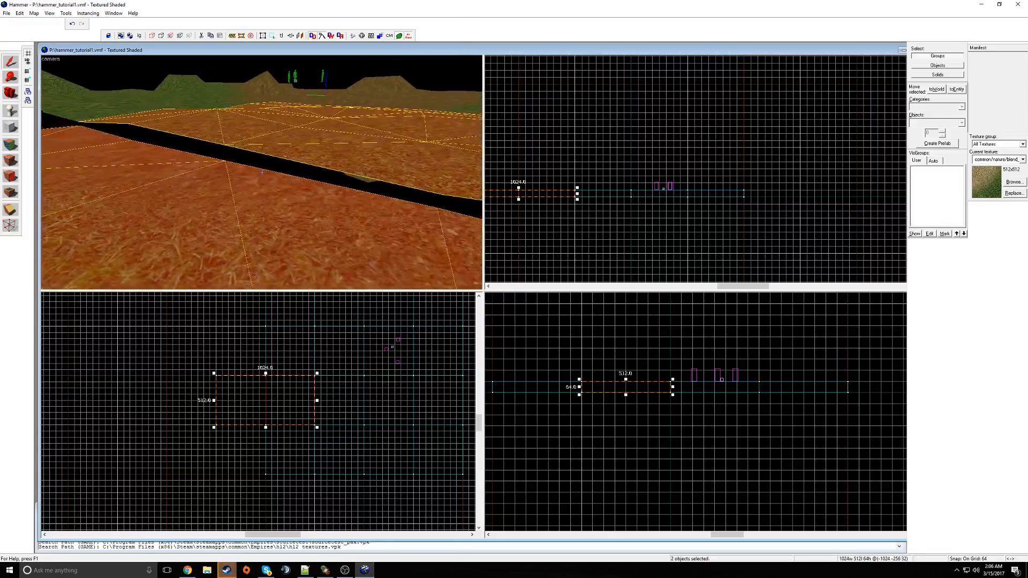
key(s)
key(a)
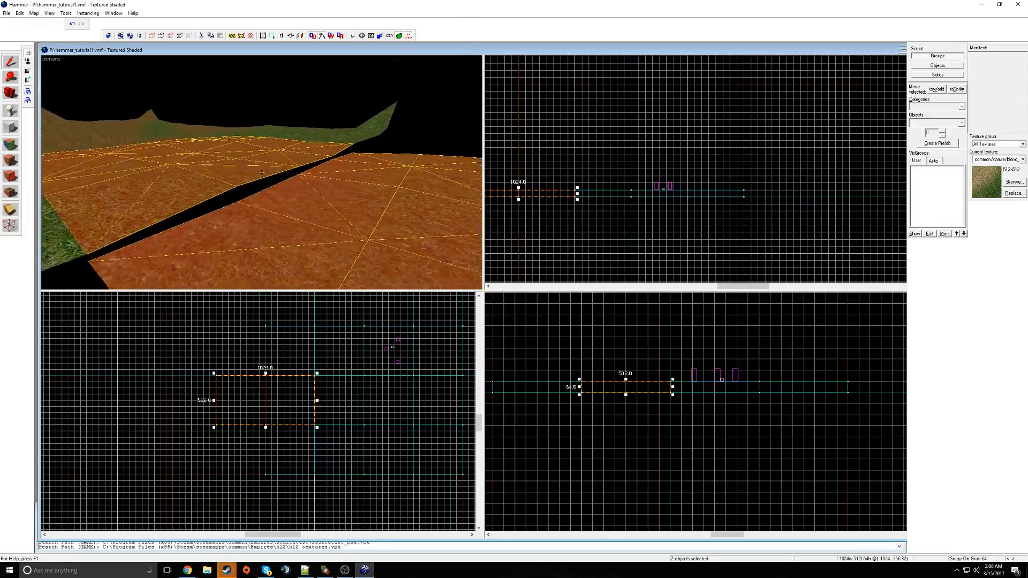
key(z)
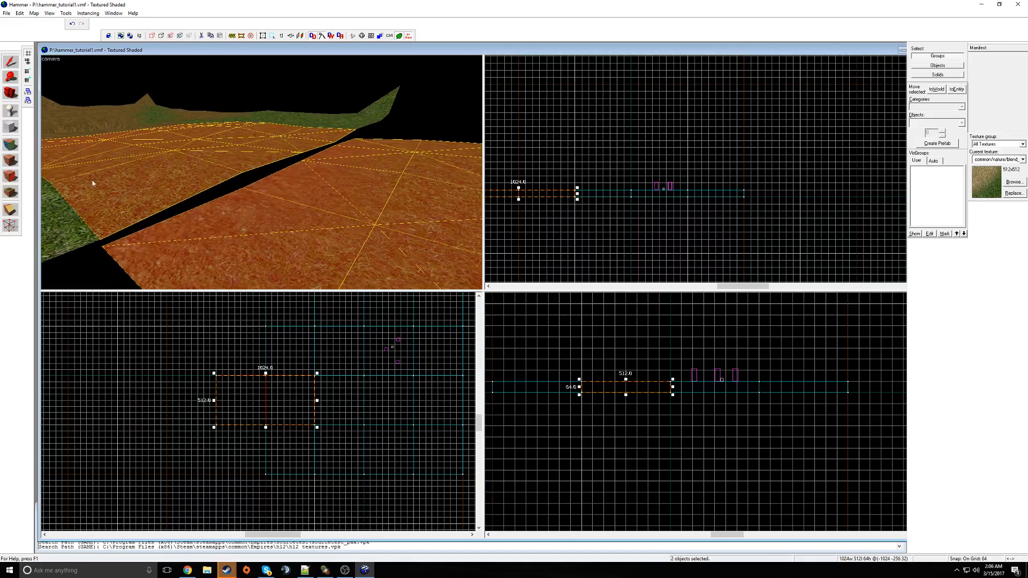
Sew the copied displacement tile to the adjoining terrain tile, check the seam, and close the Face Edit Sheet
click(11, 145)
click(444, 183)
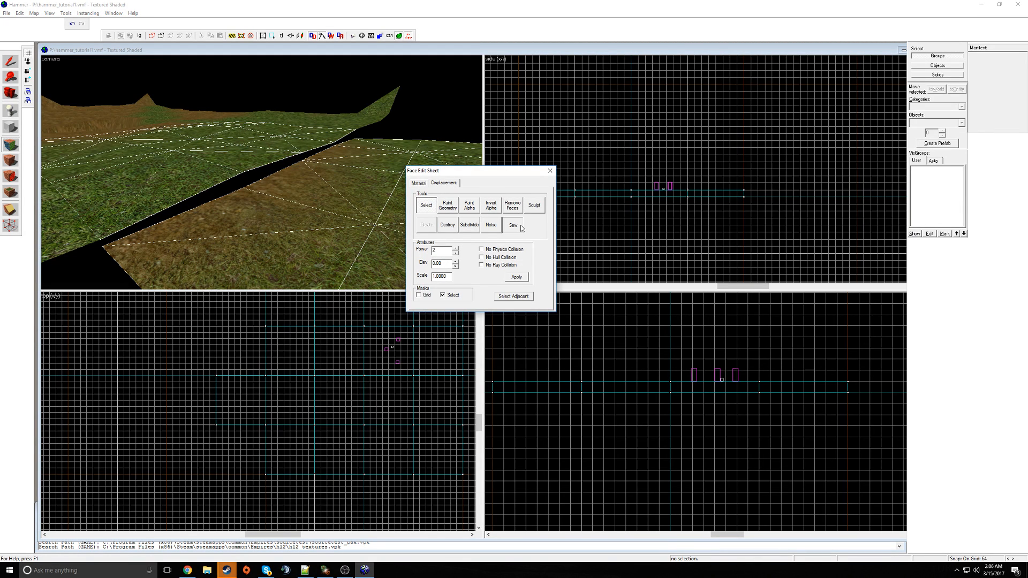
key(z)
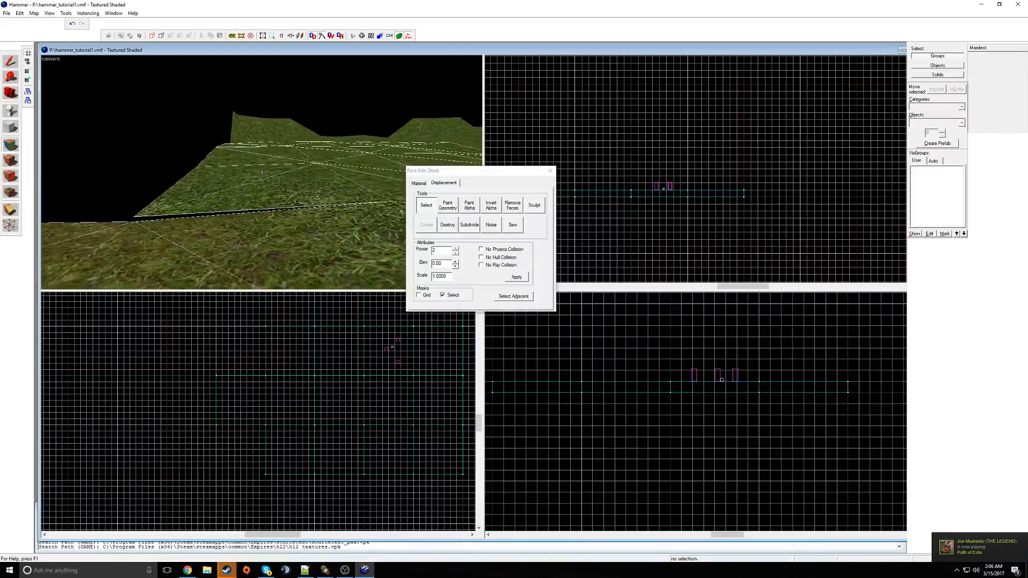
key(z)
key(z)
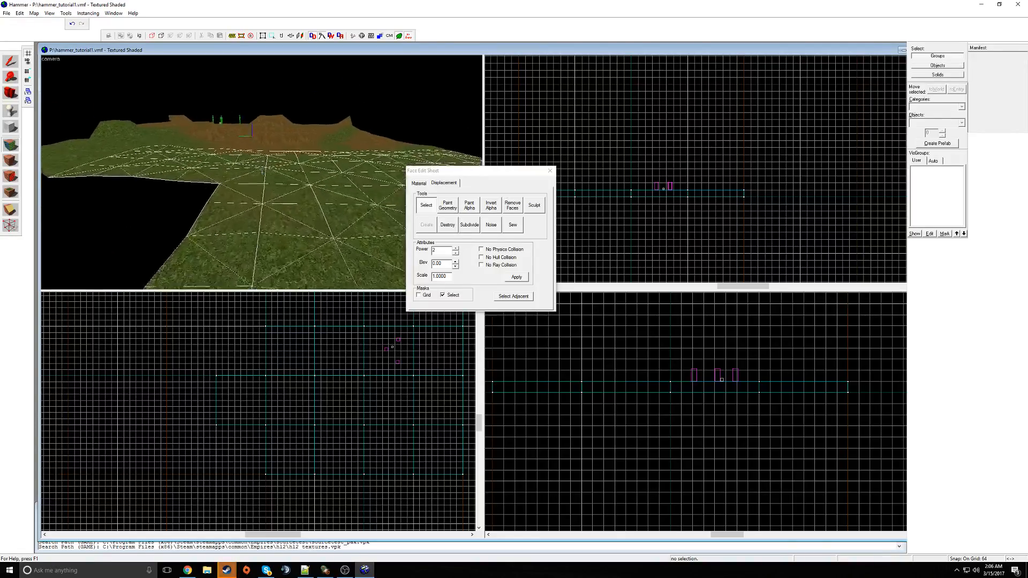
key(s)
key(z)
click(544, 174)
Create a block 3840 by 3328 units and 64 units high that extends past the terrain on every side
key(z)
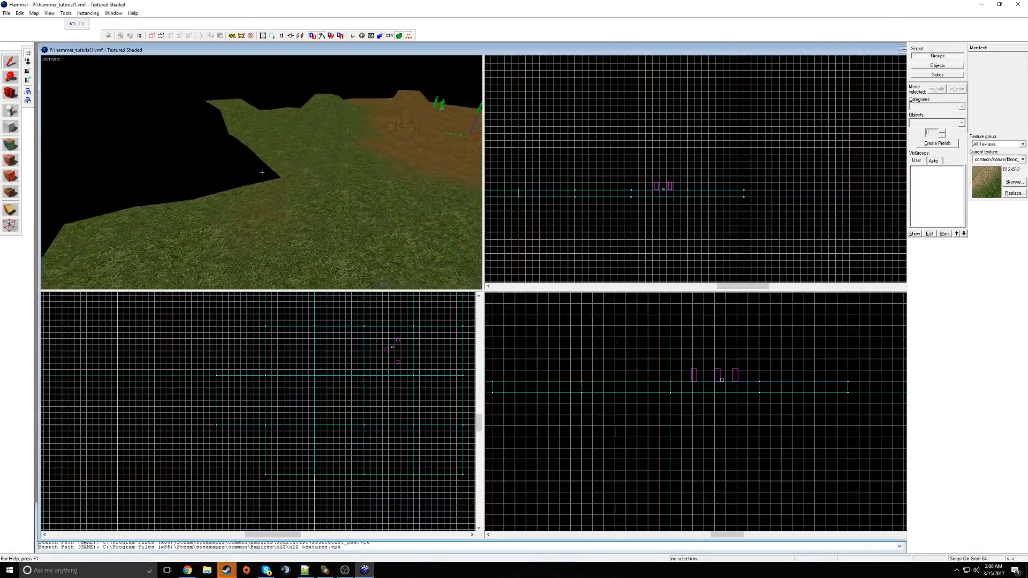
key(w)
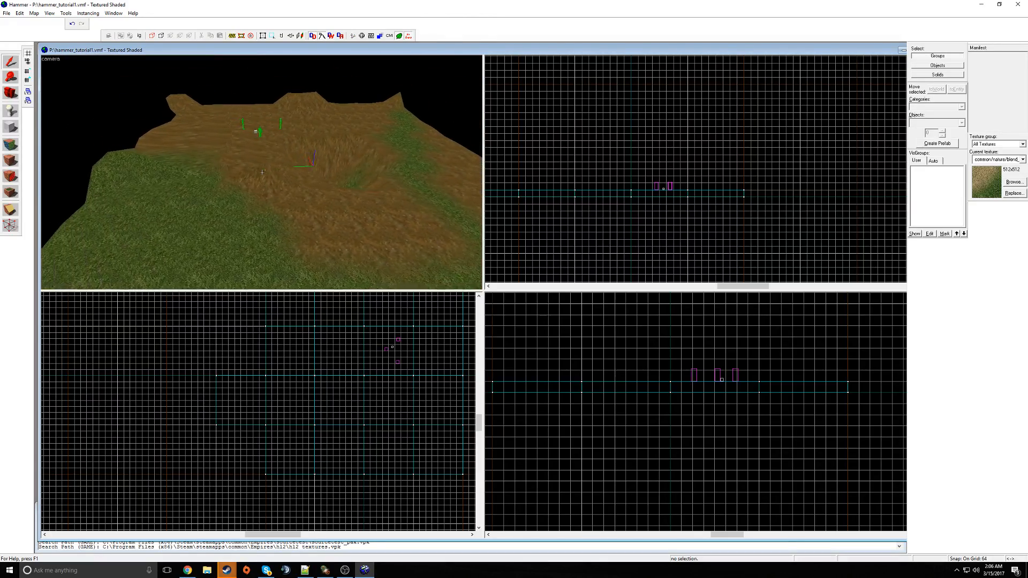
key(z)
click(11, 127)
scroll(235, 320, down, 5)
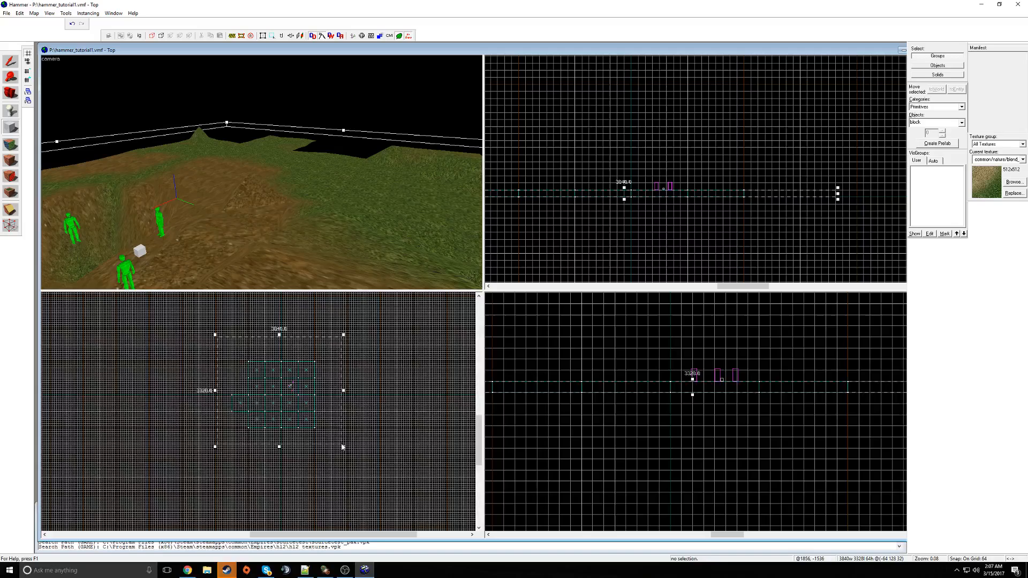
key(Return)
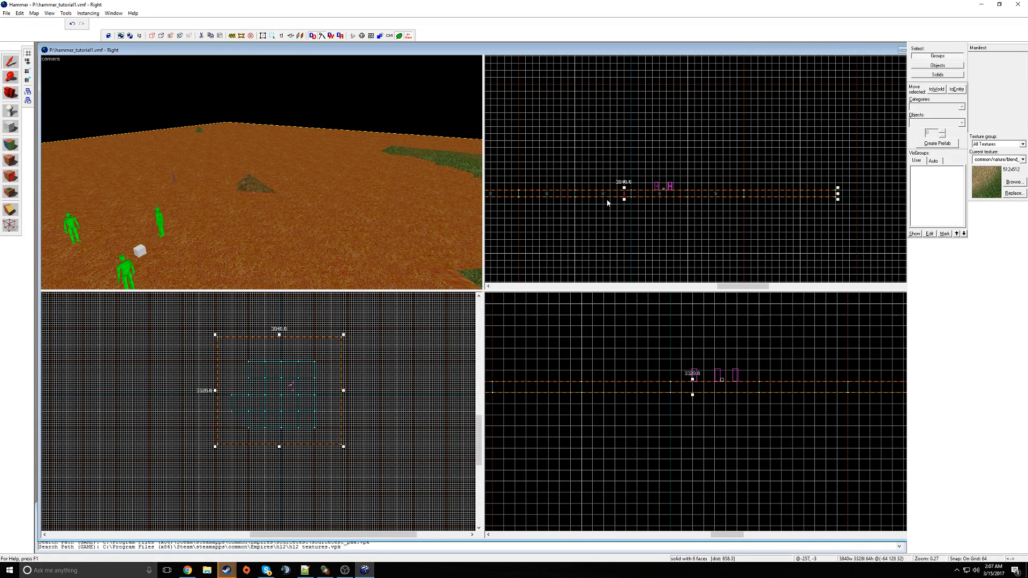
Raise the large block 256 units above the terrain and make it hollow
drag(649, 195, 653, 168)
right_click(652, 167)
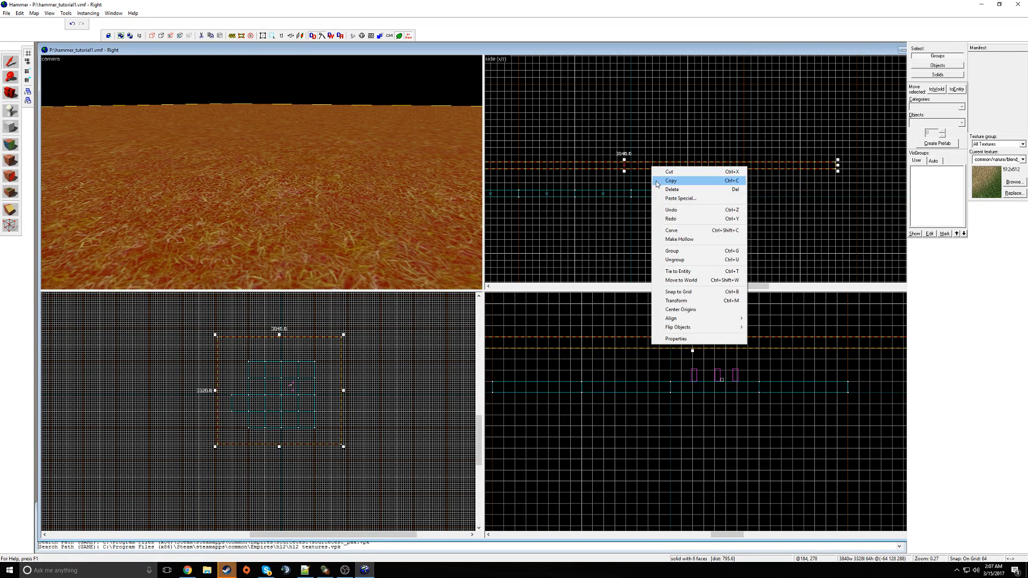
click(673, 231)
key(Return)
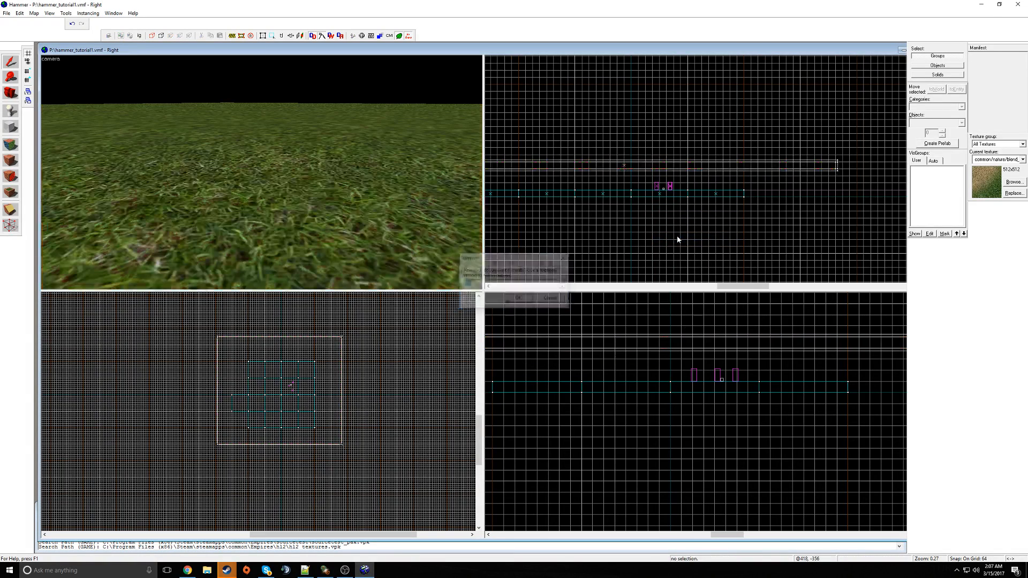
Apply the toolsskybox texture to all faces of the hollow box and close the Face Edit Sheet
click(256, 201)
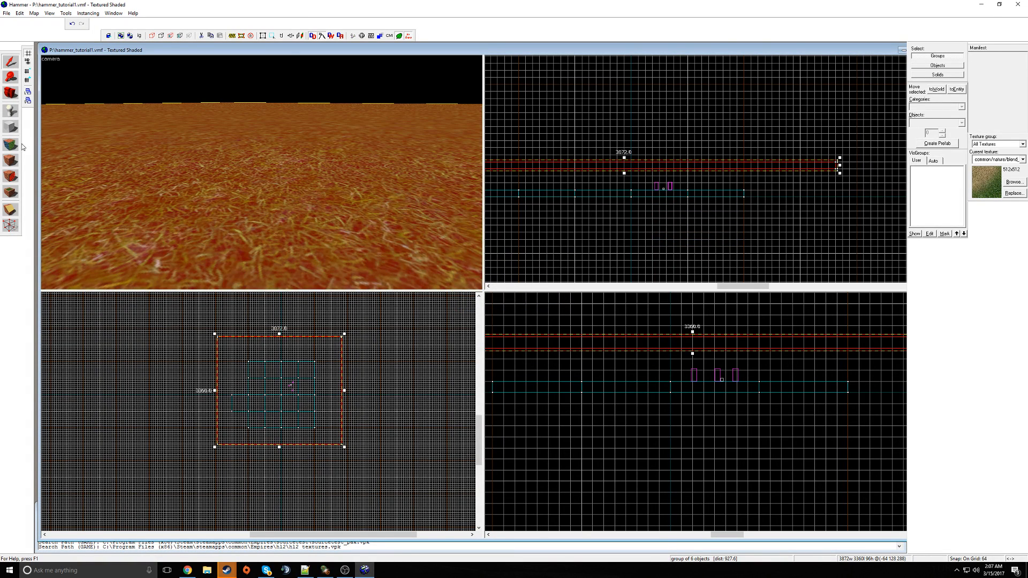
click(12, 145)
click(457, 269)
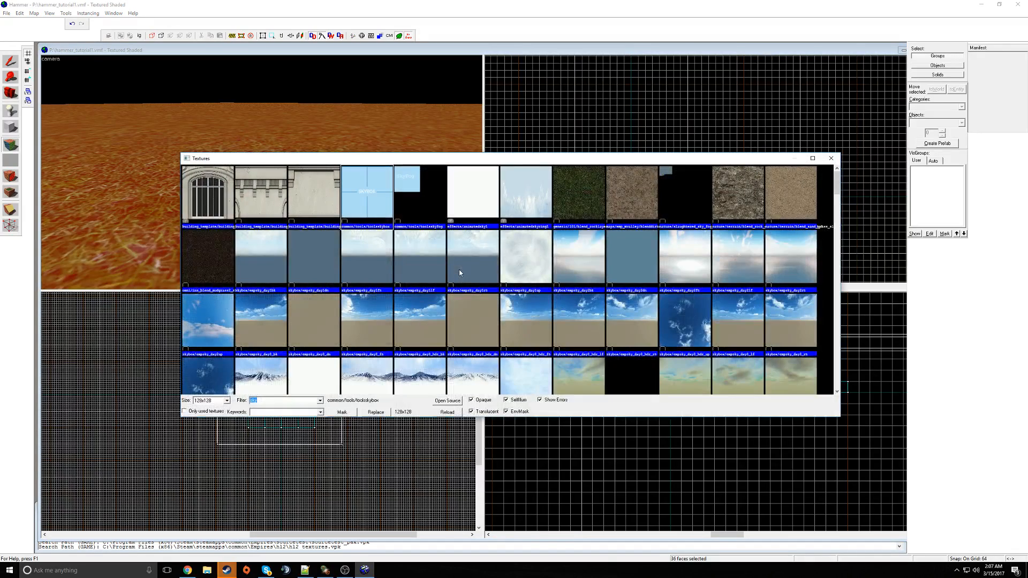
double_click(373, 200)
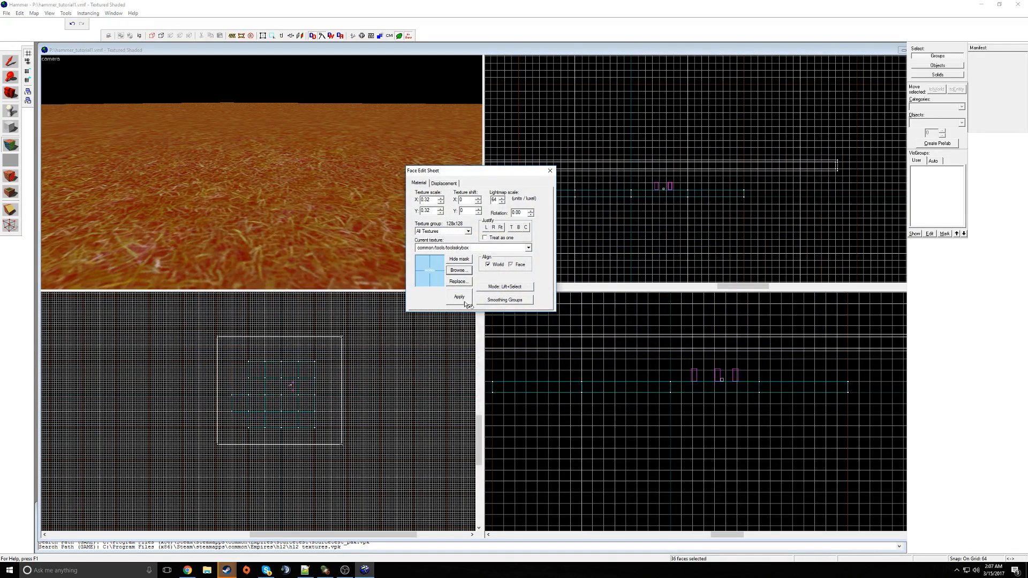
click(459, 297)
click(549, 171)
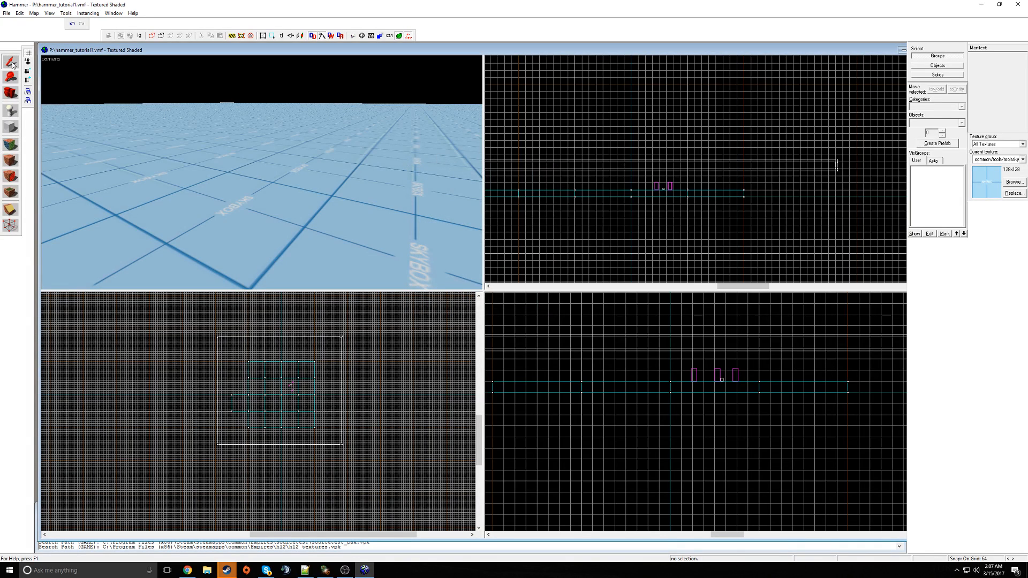
Stretch the hollow skybox downward to a height of 528 units so it encloses the terrain
click(310, 166)
drag(624, 173, 623, 218)
key(z)
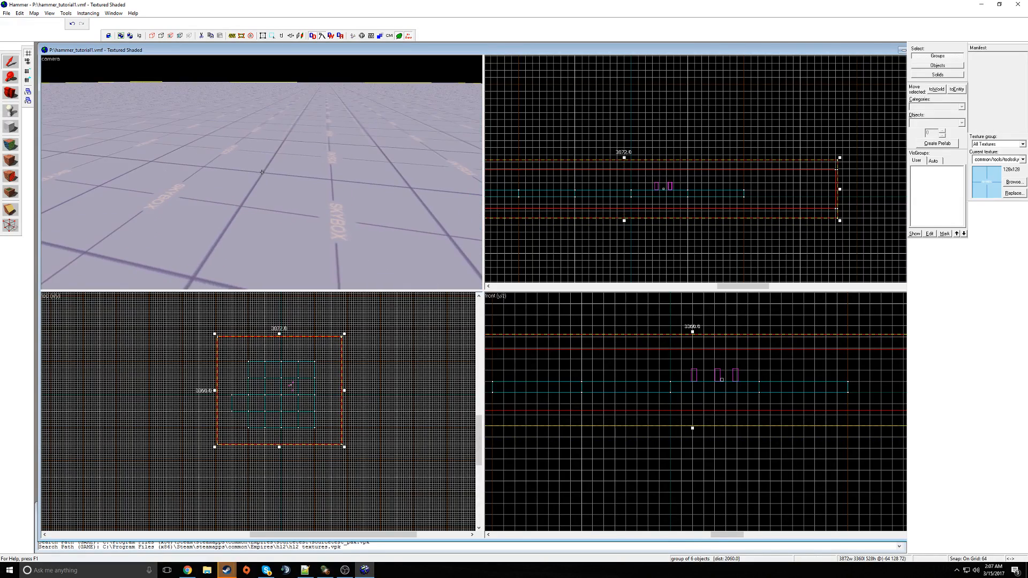
key(w)
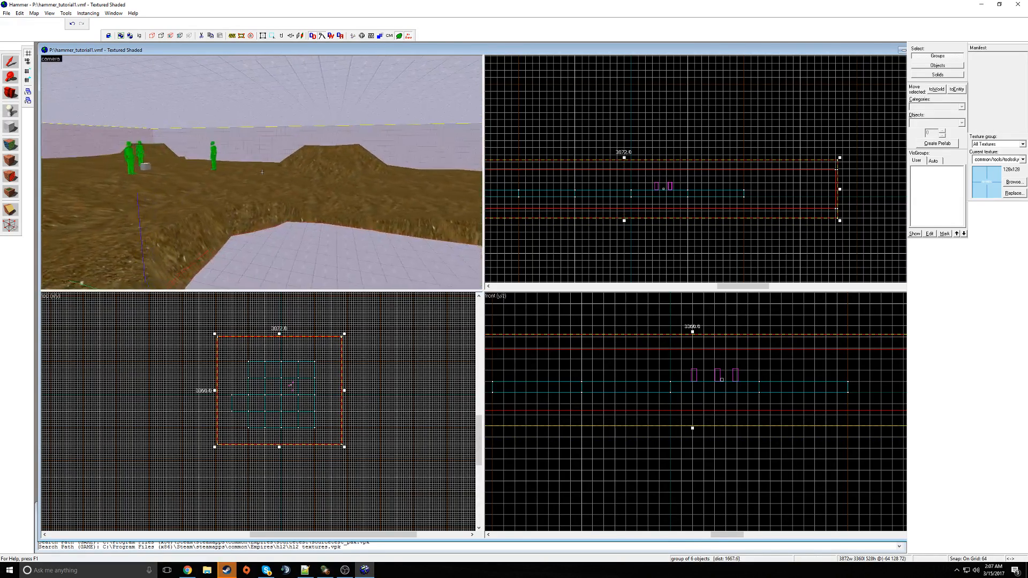
Examine the skybox interior and the clearance between its walls, ceiling and floor and the terrain
key(z)
key(z)
key(w)
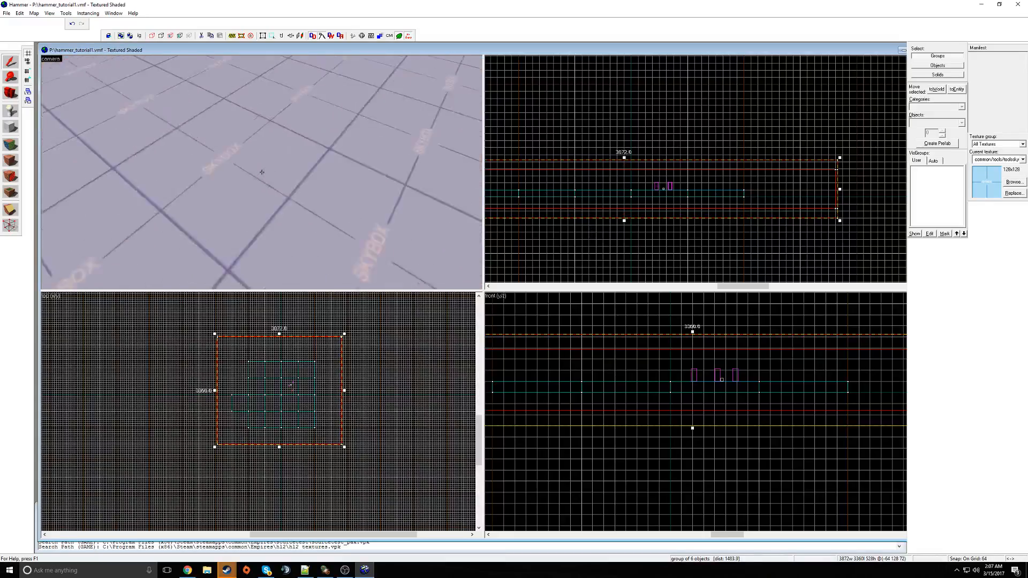
key(z)
scroll(663, 211, down, 4)
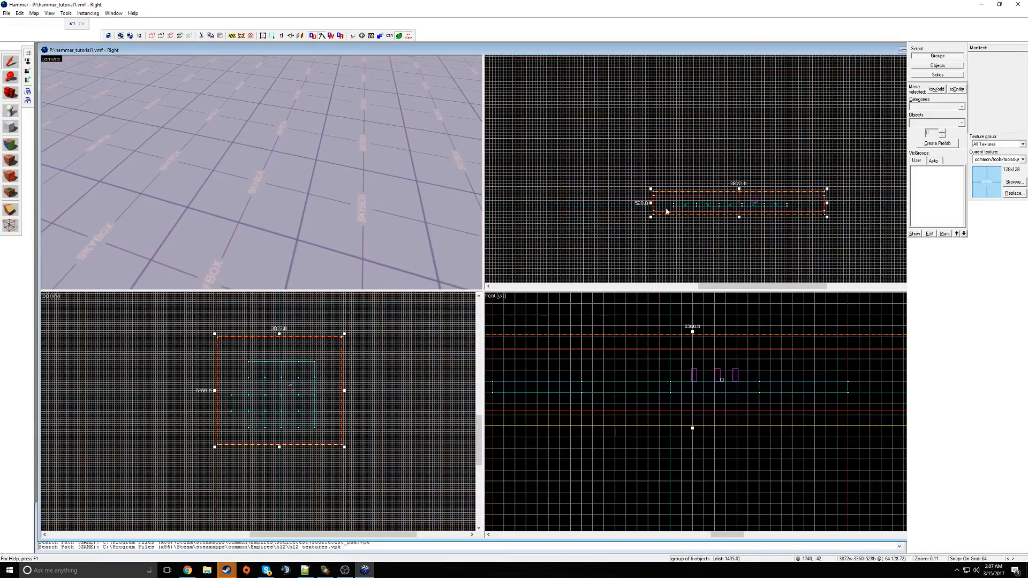
key(w)
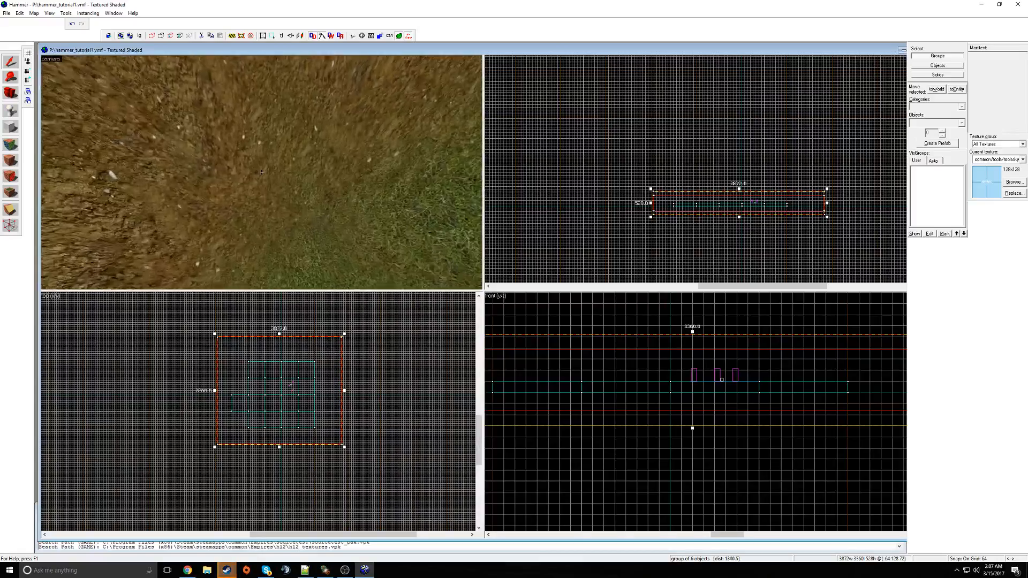
key(w)
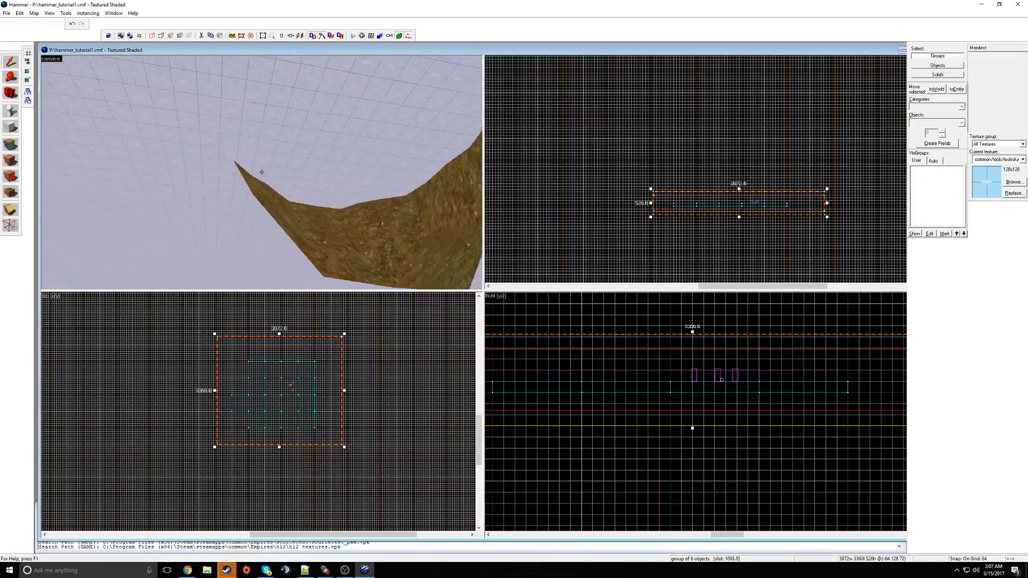
key(w)
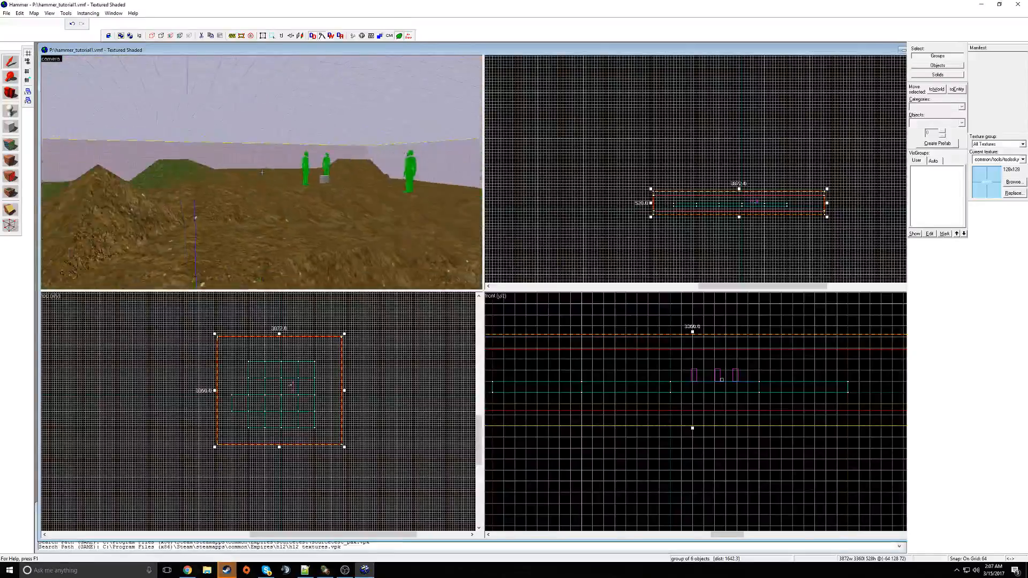
key(w)
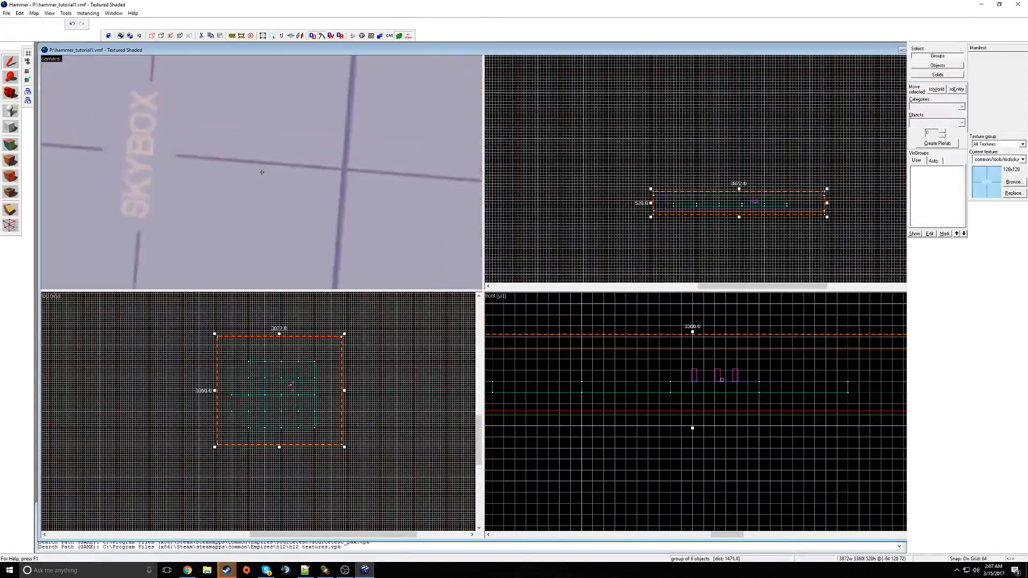
Extend the skybox's underside downward until the box is 1040 units tall
key(z)
drag(739, 217, 739, 240)
key(z)
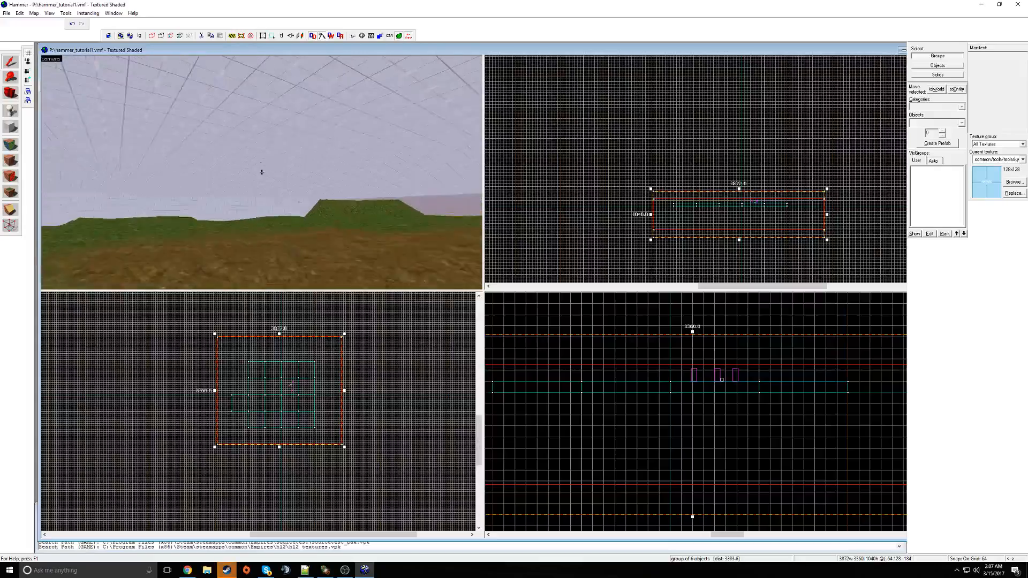
key(w)
key(z)
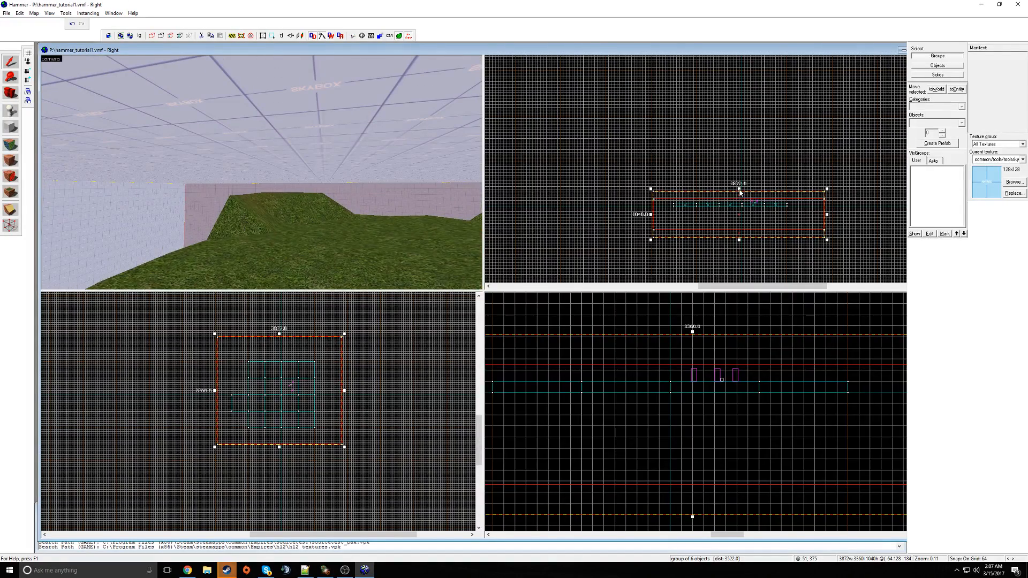
Raise the skybox's ceiling until the box is 1344 units tall
drag(739, 190, 740, 176)
key(z)
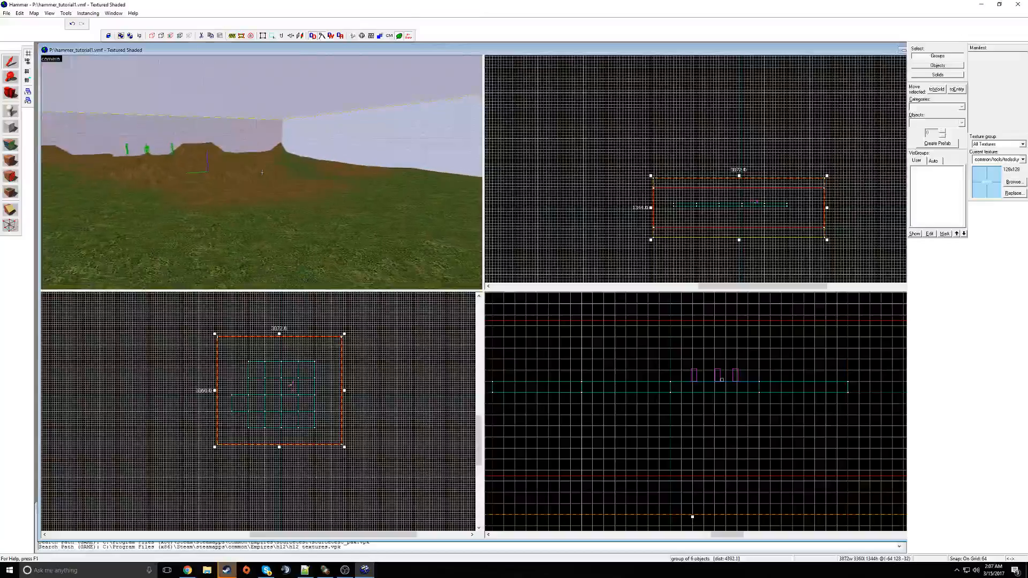
key(w)
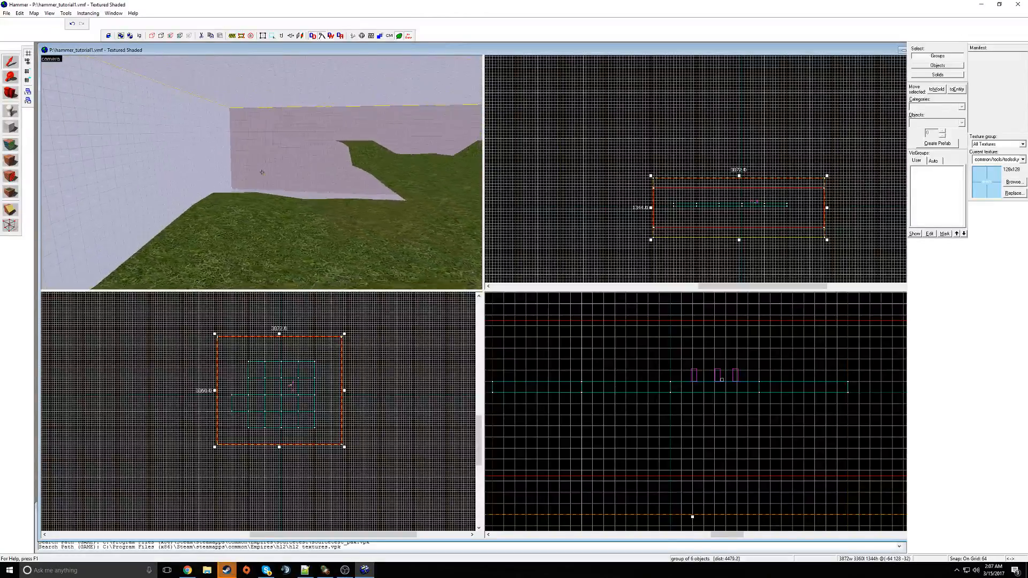
key(w)
key(w)
Lower the skybox's floor further until the box is 1472 units tall
key(z)
drag(740, 245, 740, 250)
key(z)
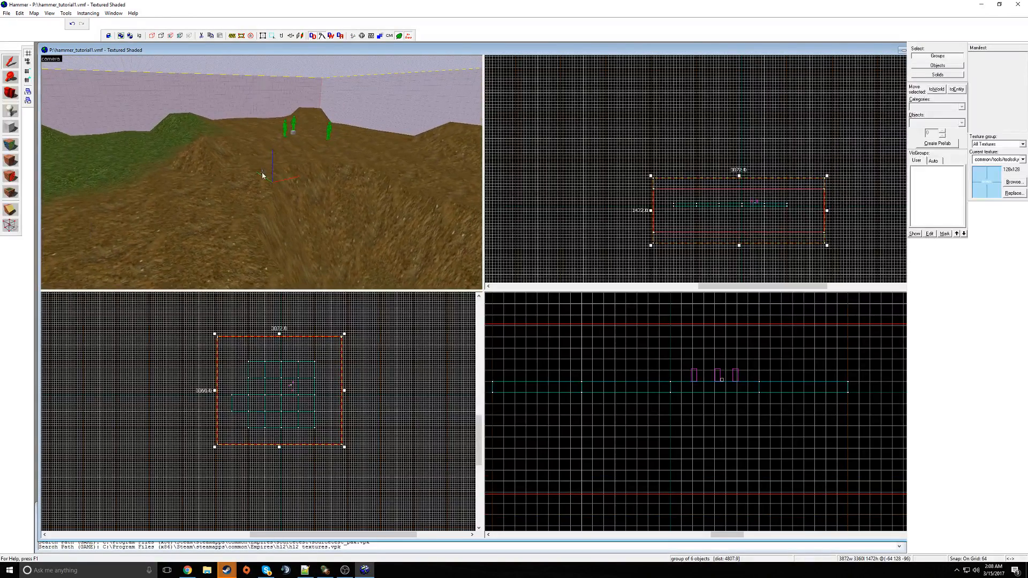
Save the map under the new name hammer_tutorial2
click(7, 13)
click(24, 59)
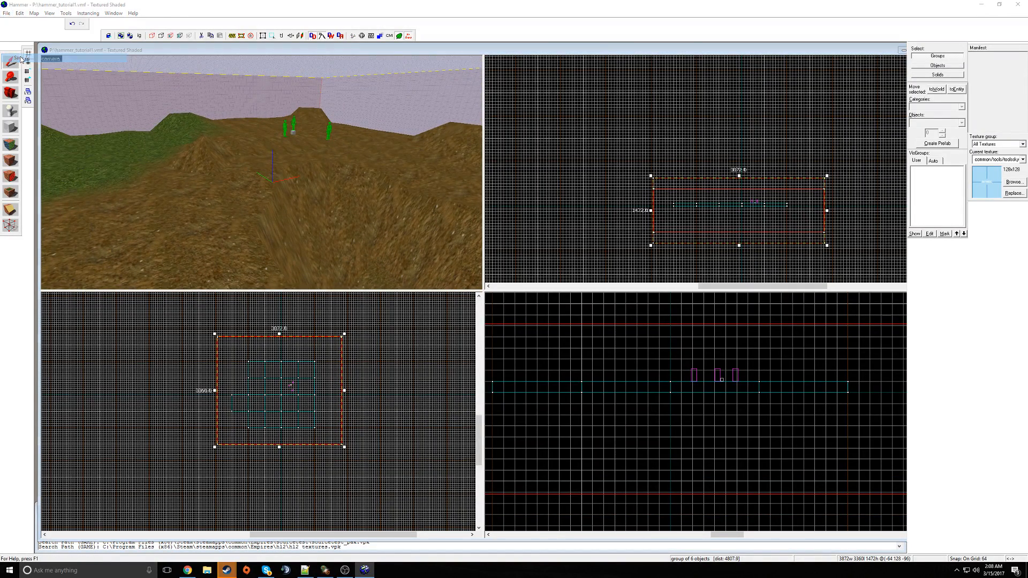
key(BackSpace)
text(2)
key(Return)
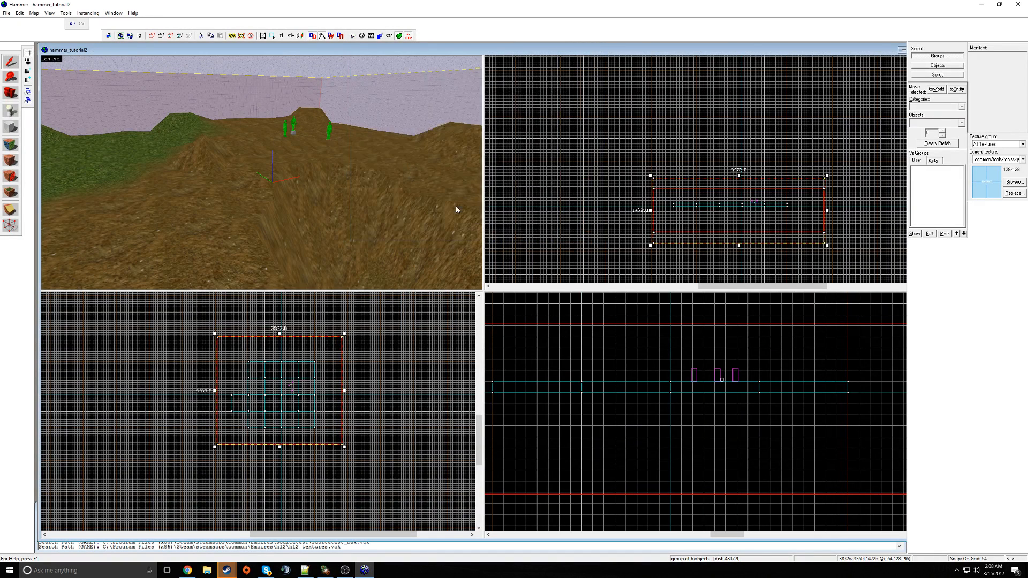
Compile the hammer_tutorial2 map and launch the Empires game from Steam
click(352, 36)
click(519, 354)
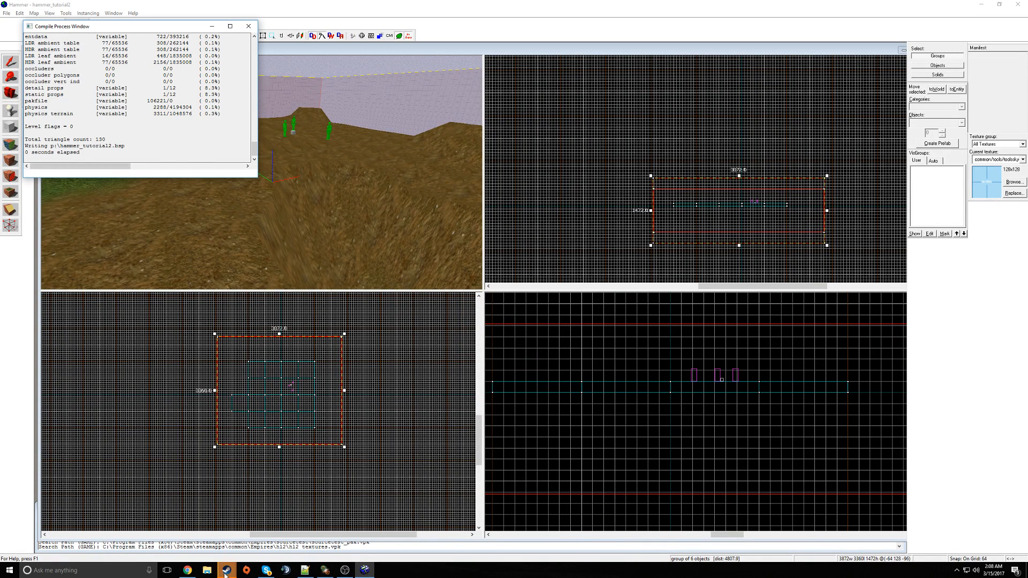
mouse_move(226, 574)
click(182, 543)
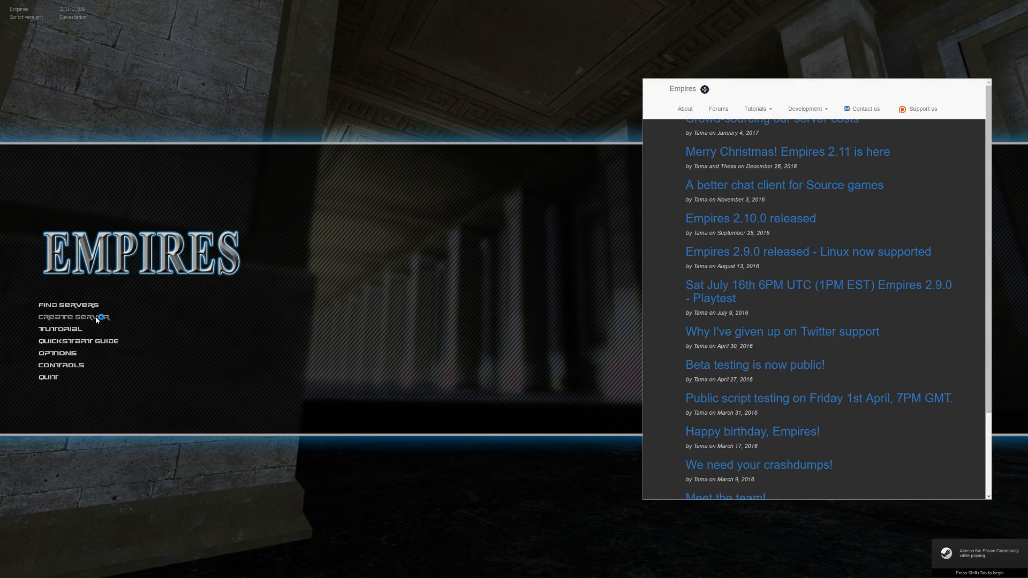
Create and start a local server running the hammer_tutorial2 map
click(158, 316)
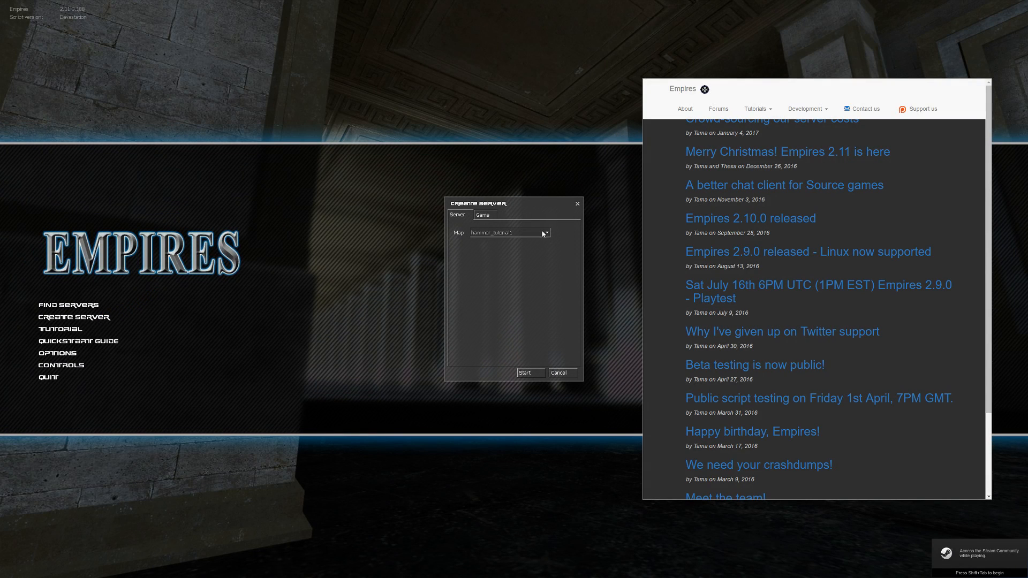
click(521, 292)
click(529, 372)
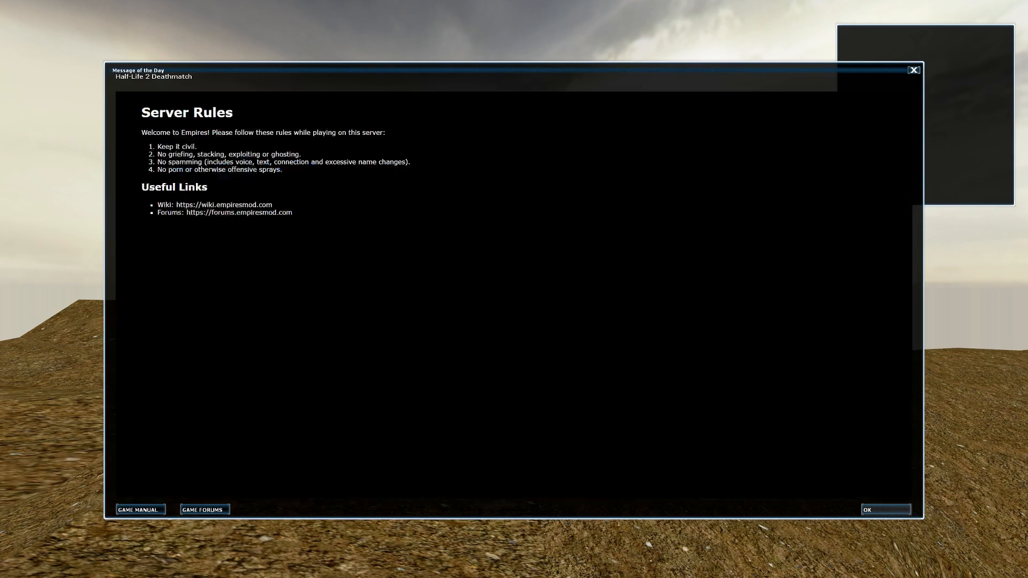
Accept the server rules and join as a spectator to view the terrain in the game
click(884, 510)
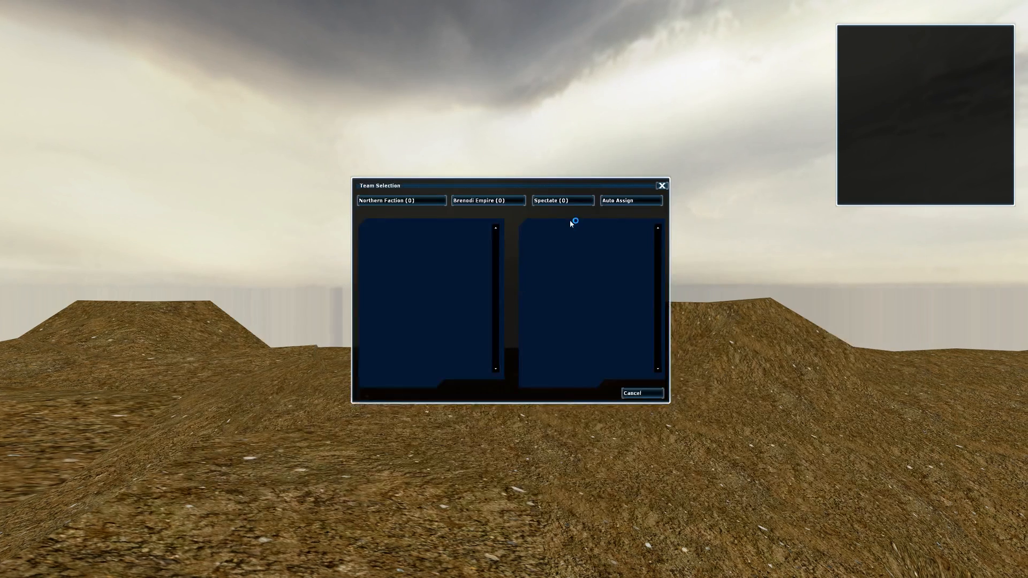
click(564, 200)
key(s)
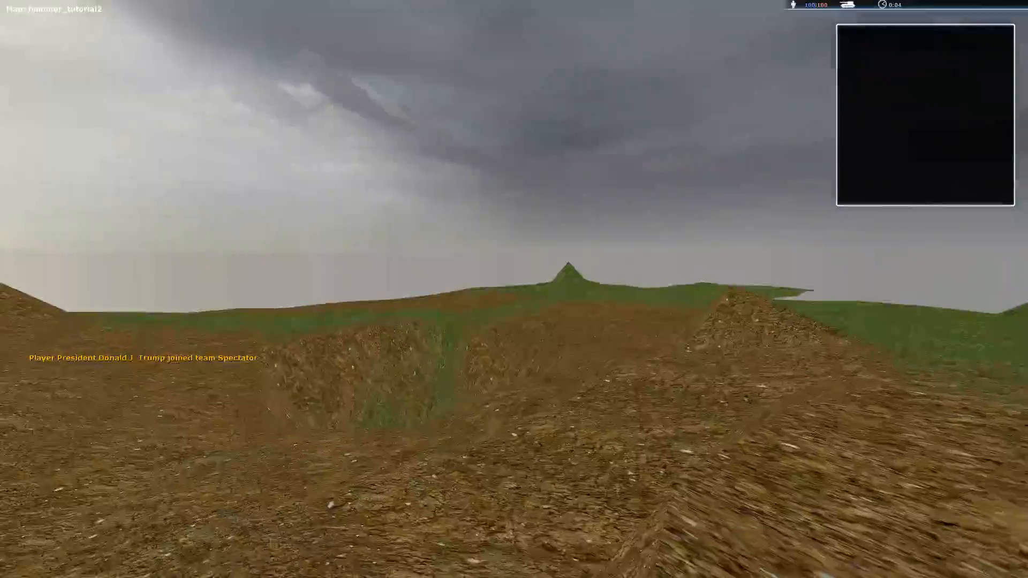
key(w)
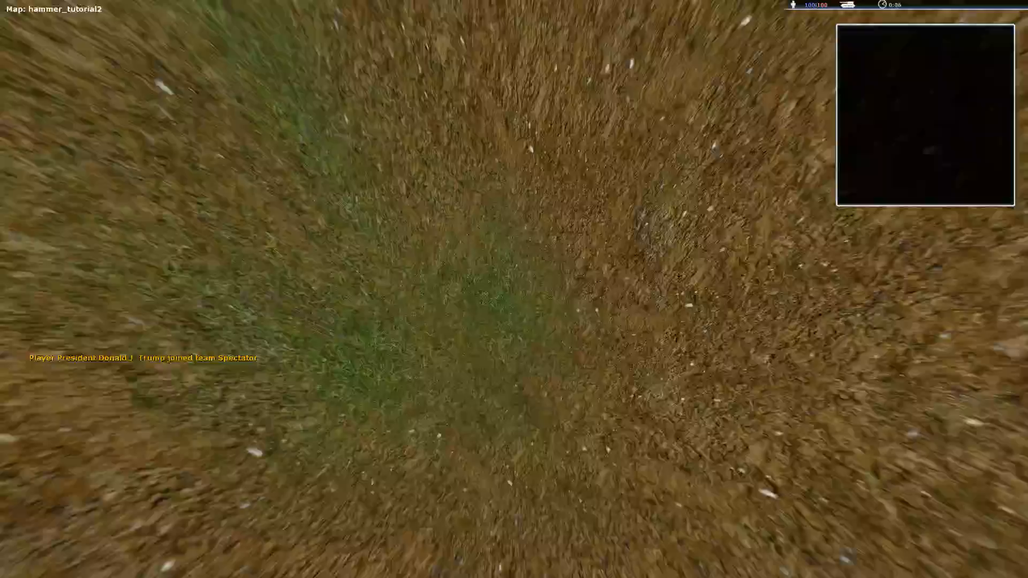
Fly low over the terrain in spectator mode to examine the sculpted hills, valley and blended grass and dirt textures
key(a)
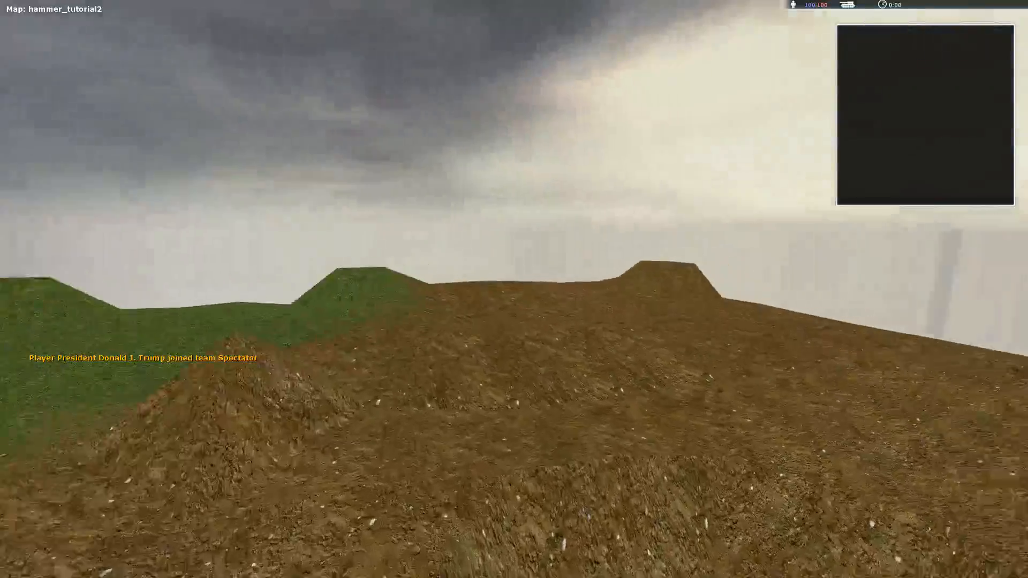
key(w)
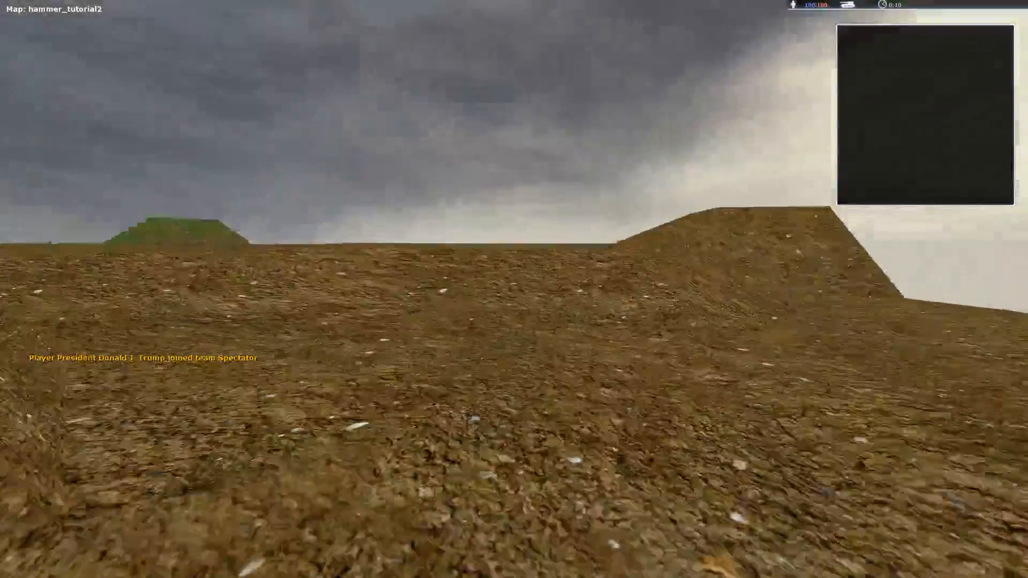
key(w)
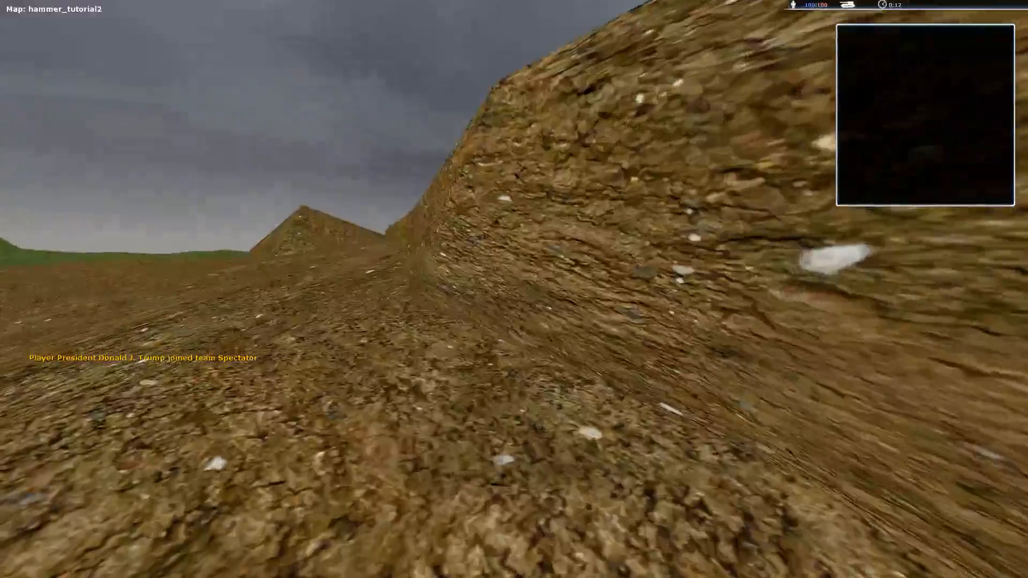
key(w)
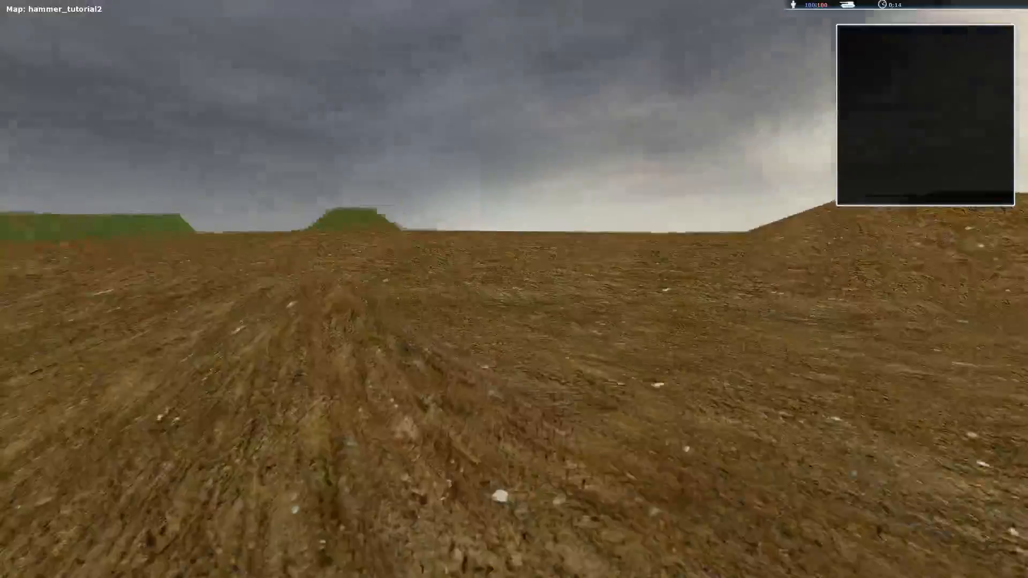
key(w)
key(w)
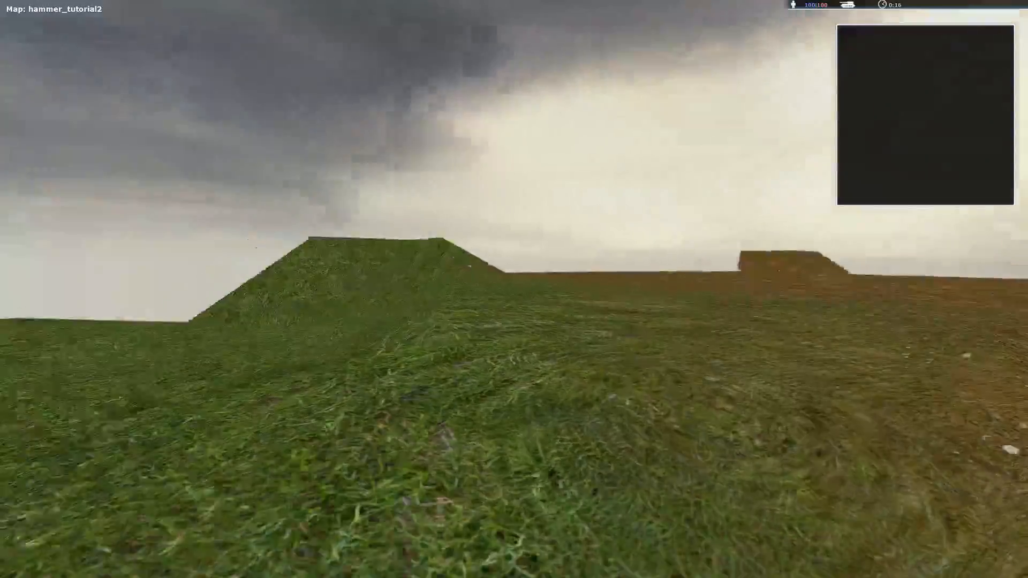
key(w)
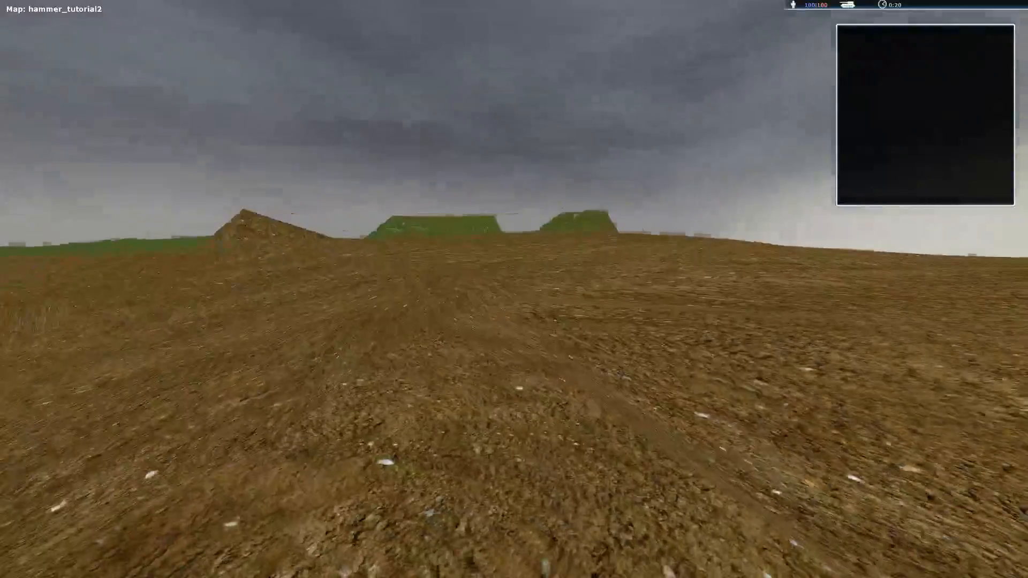
key(w)
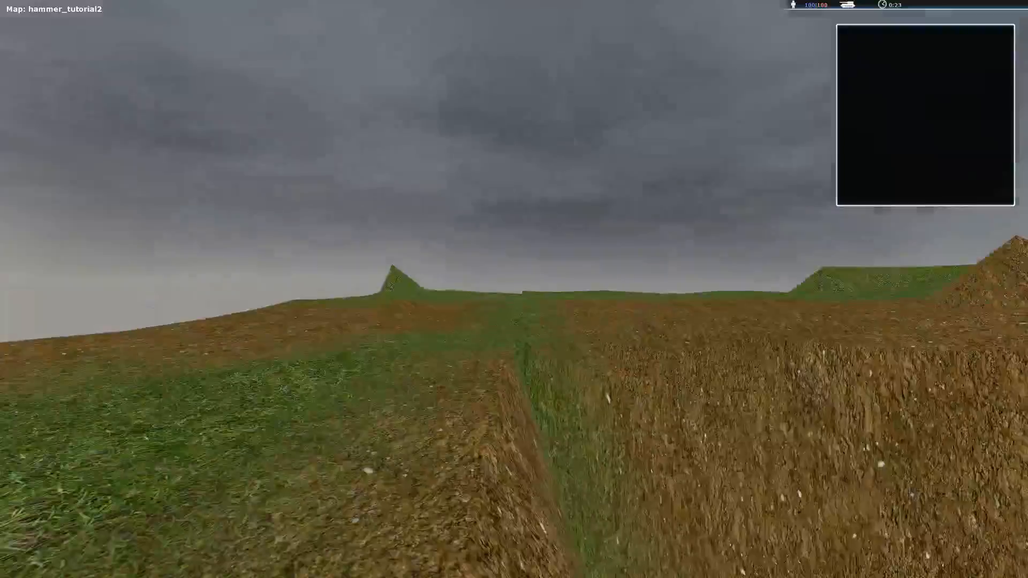
Join the Brenodi Empire team, return to spectator, and inspect the terrain's outer edge against the skybox
key(m)
click(478, 199)
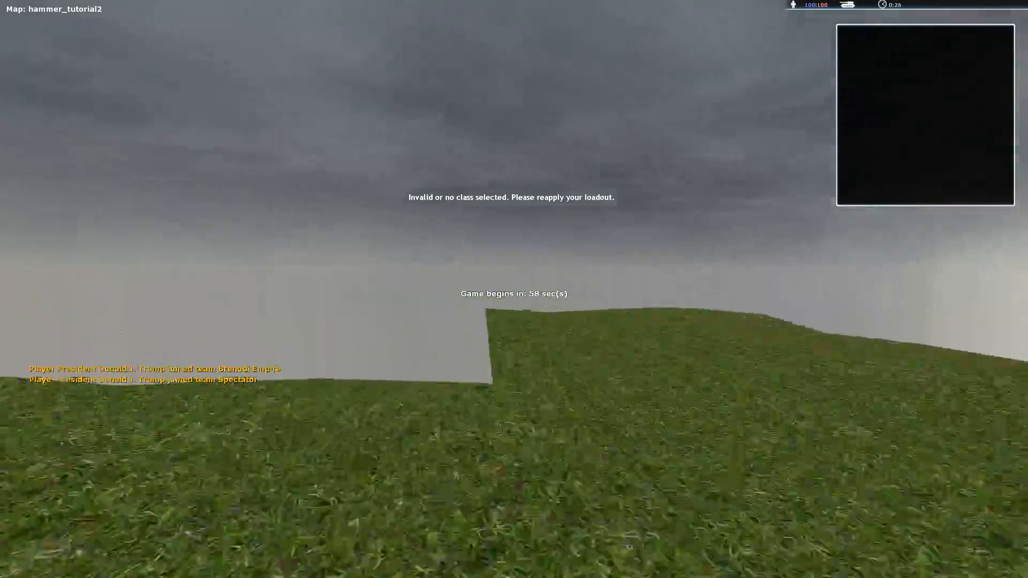
key(w)
key(w)
key(w)
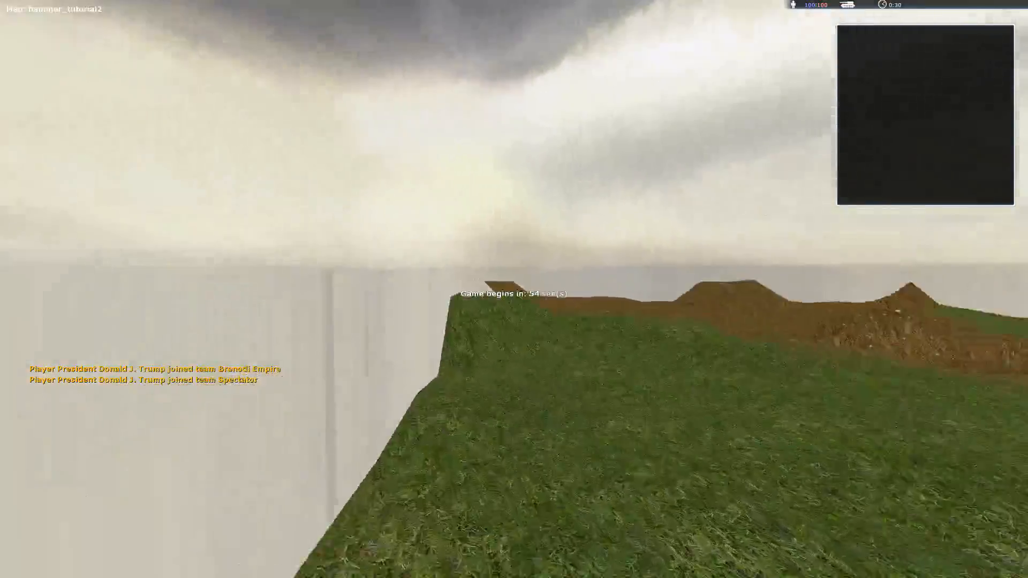
key(w)
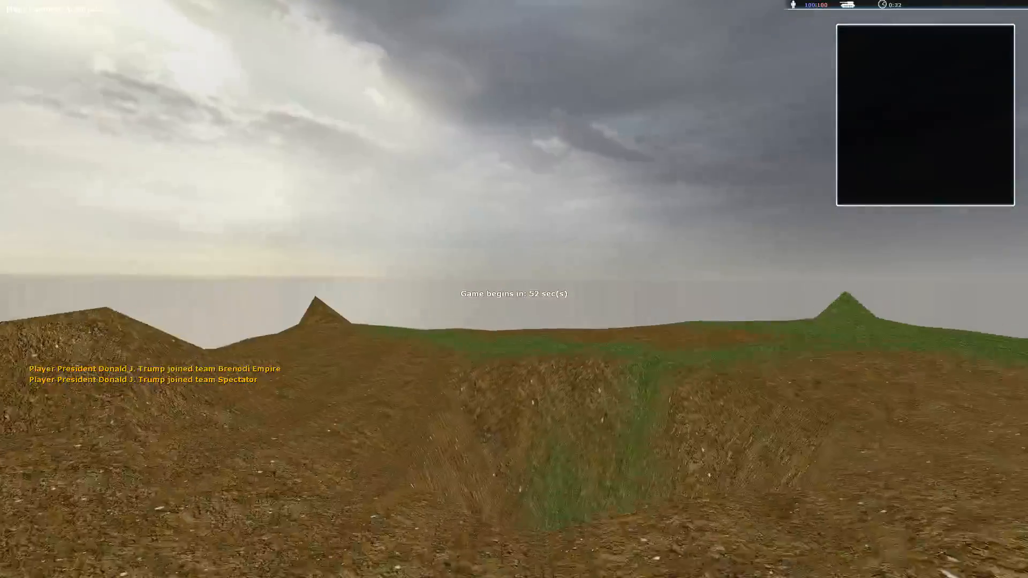
Circle high above the map to examine the whole displacement terrain and its skybox enclosure from every side
key(s)
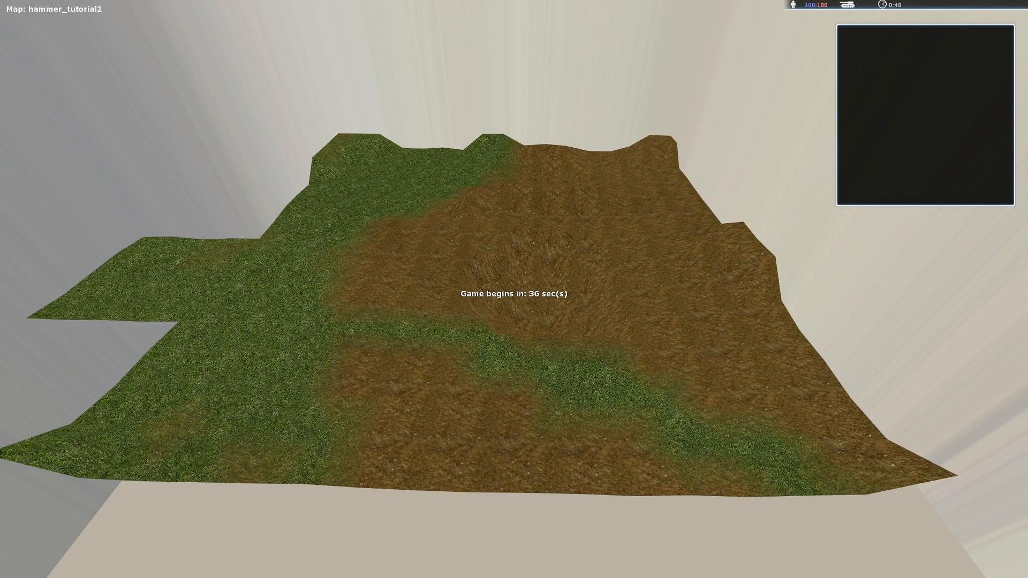
key(a)
key(a)
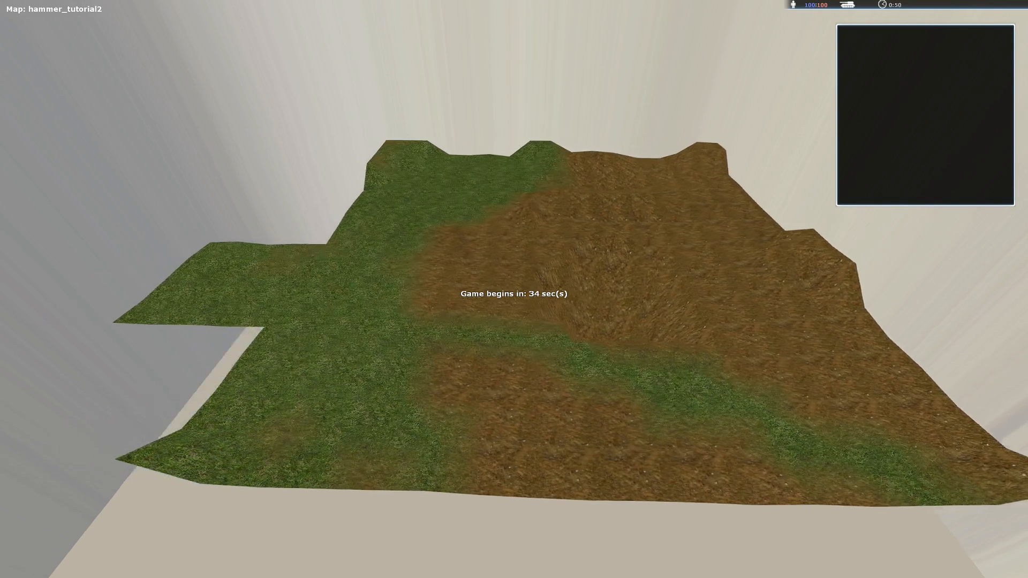
key(a)
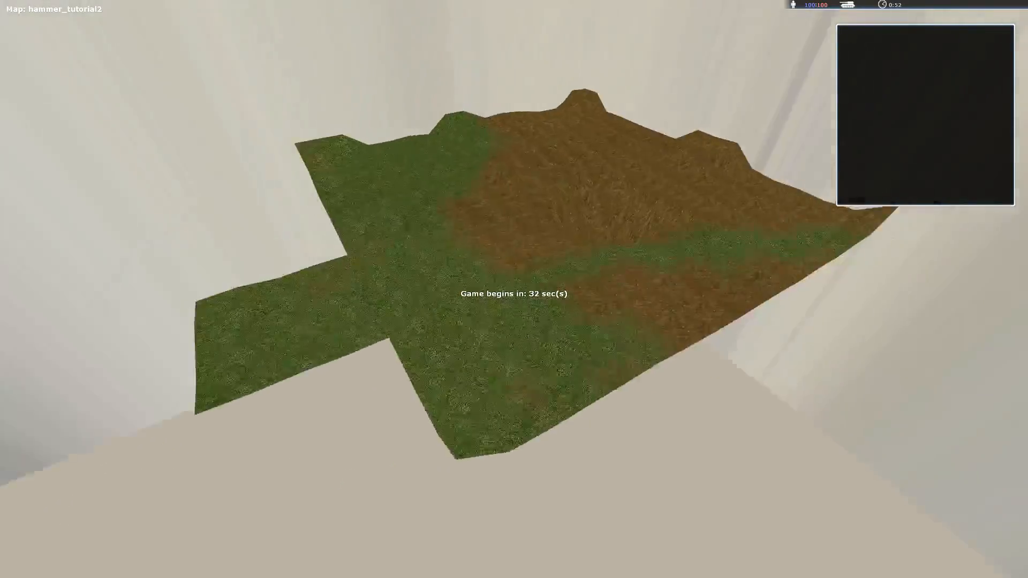
key(a)
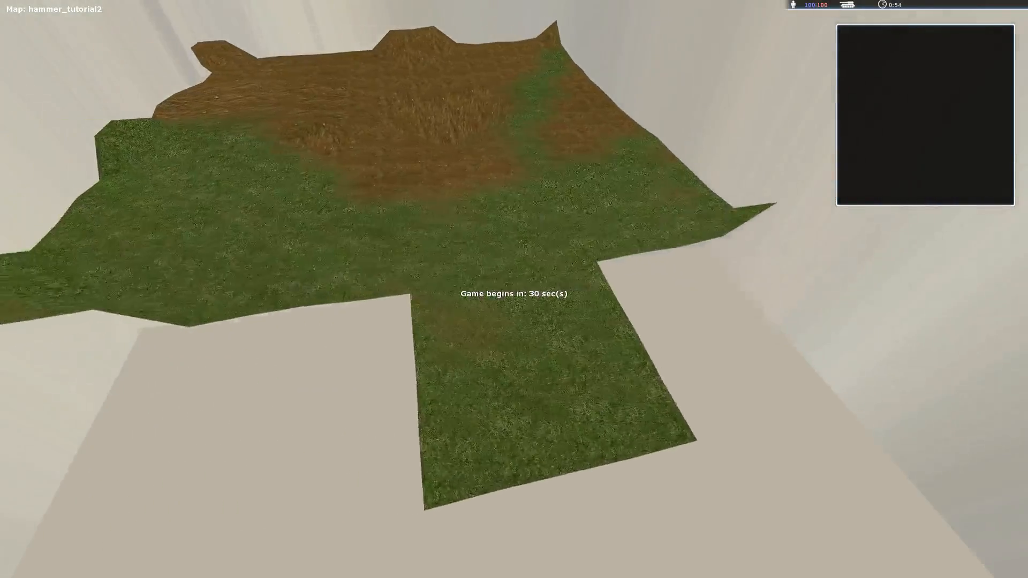
key(a)
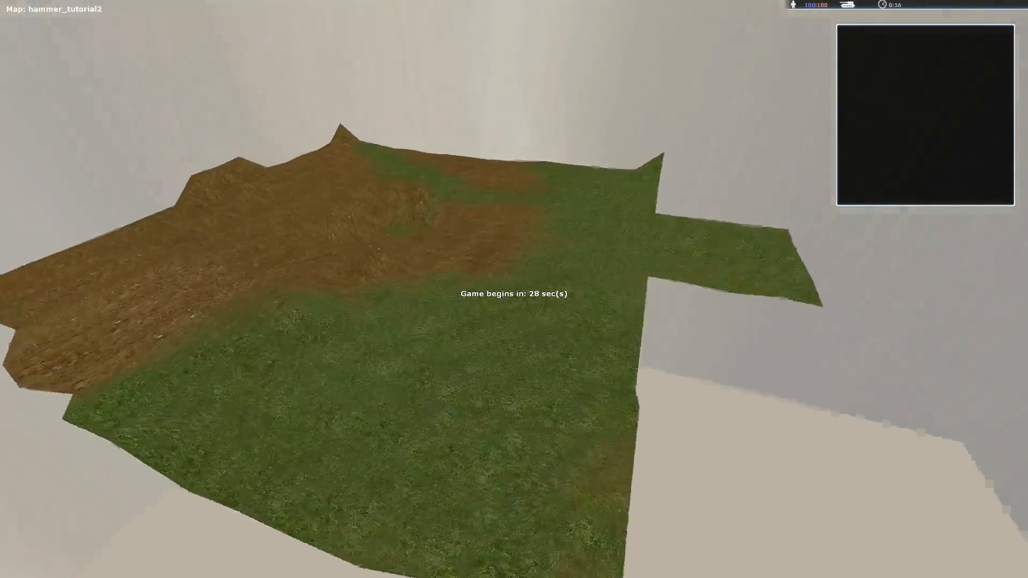
key(a)
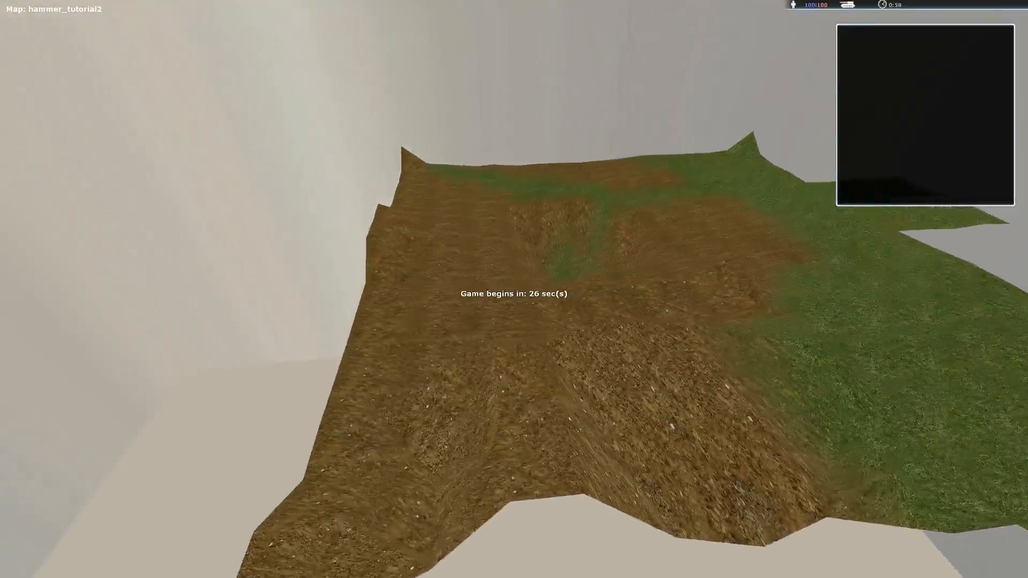
key(a)
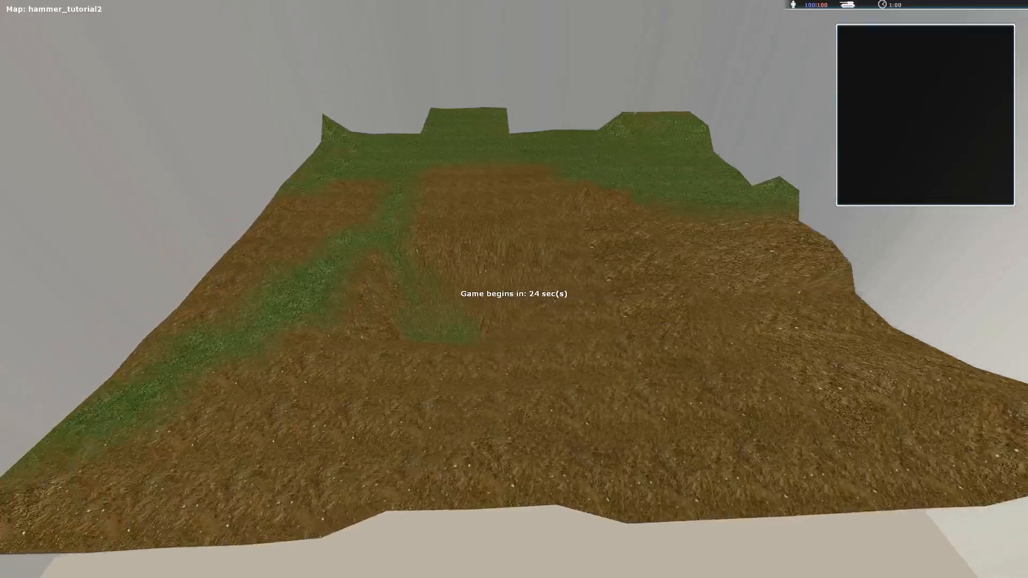
key(s)
End the map test and quit the Empires game
key(Escape)
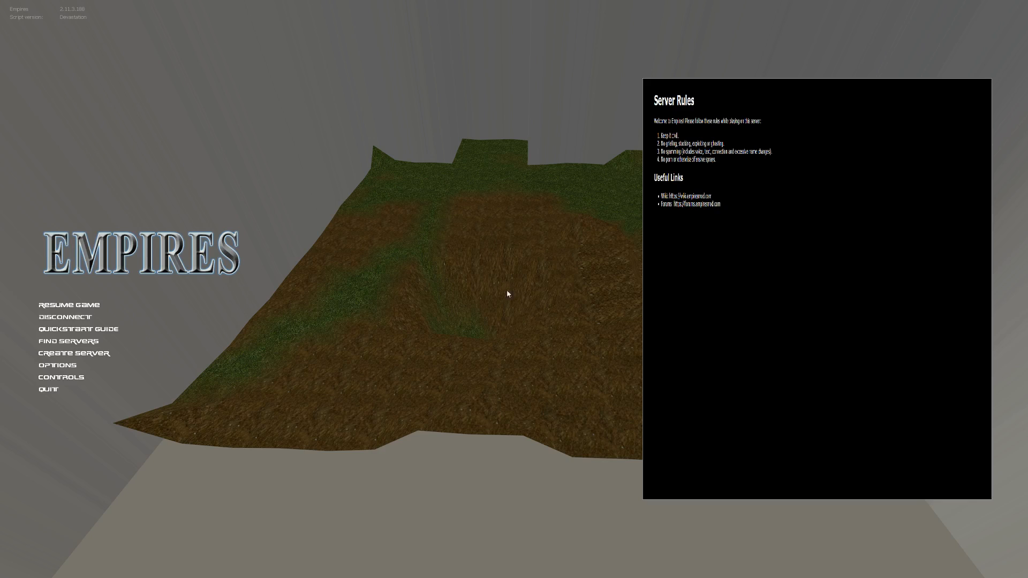
click(43, 390)
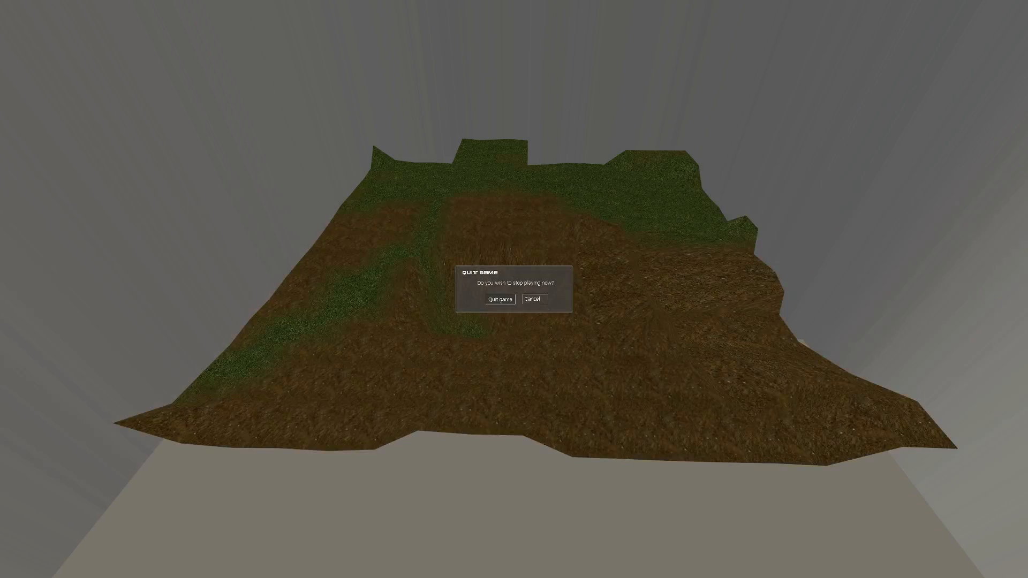